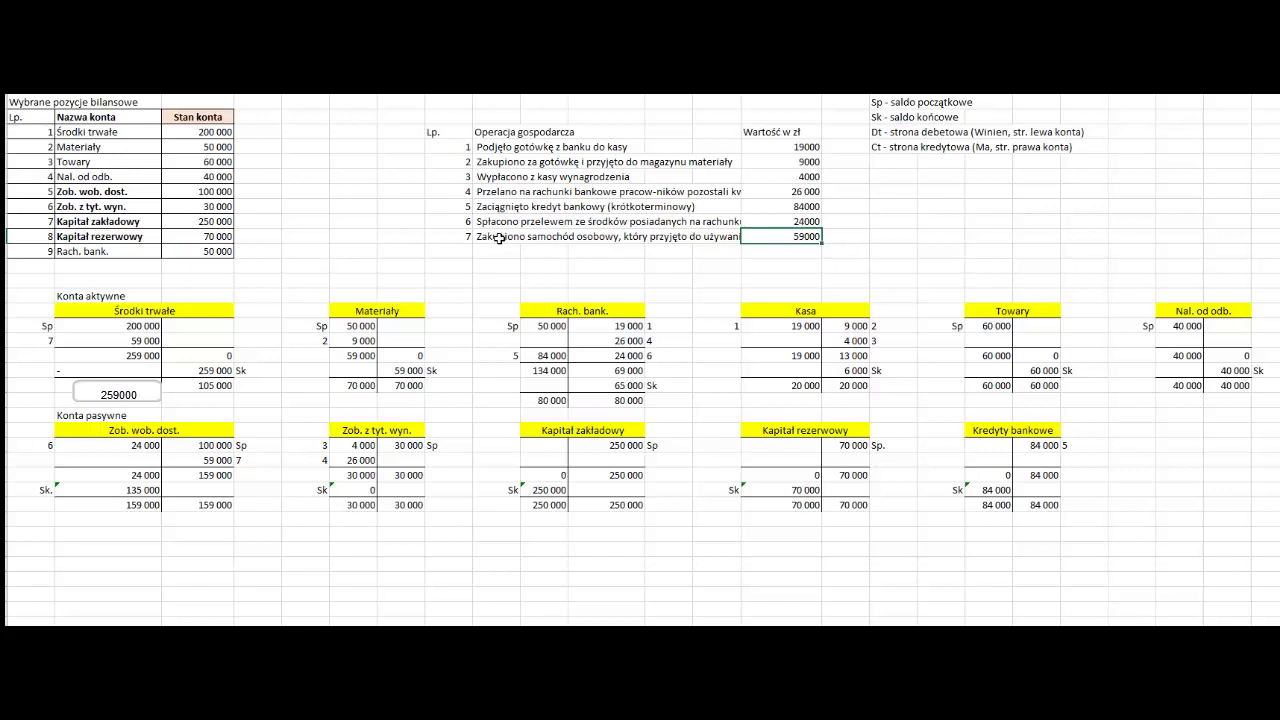
Review the values of the seven business operations and the opening balances in the Wybrane pozycje bilansowe table
click(499, 238)
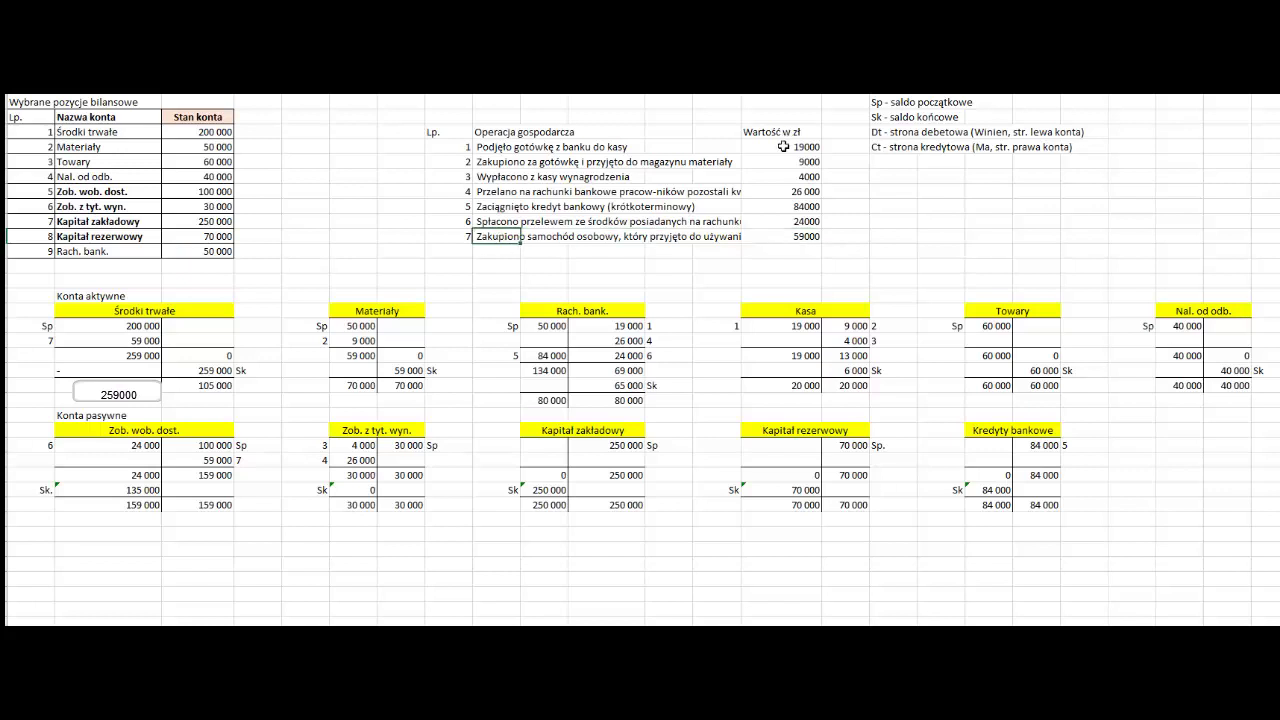
drag(783, 146, 790, 236)
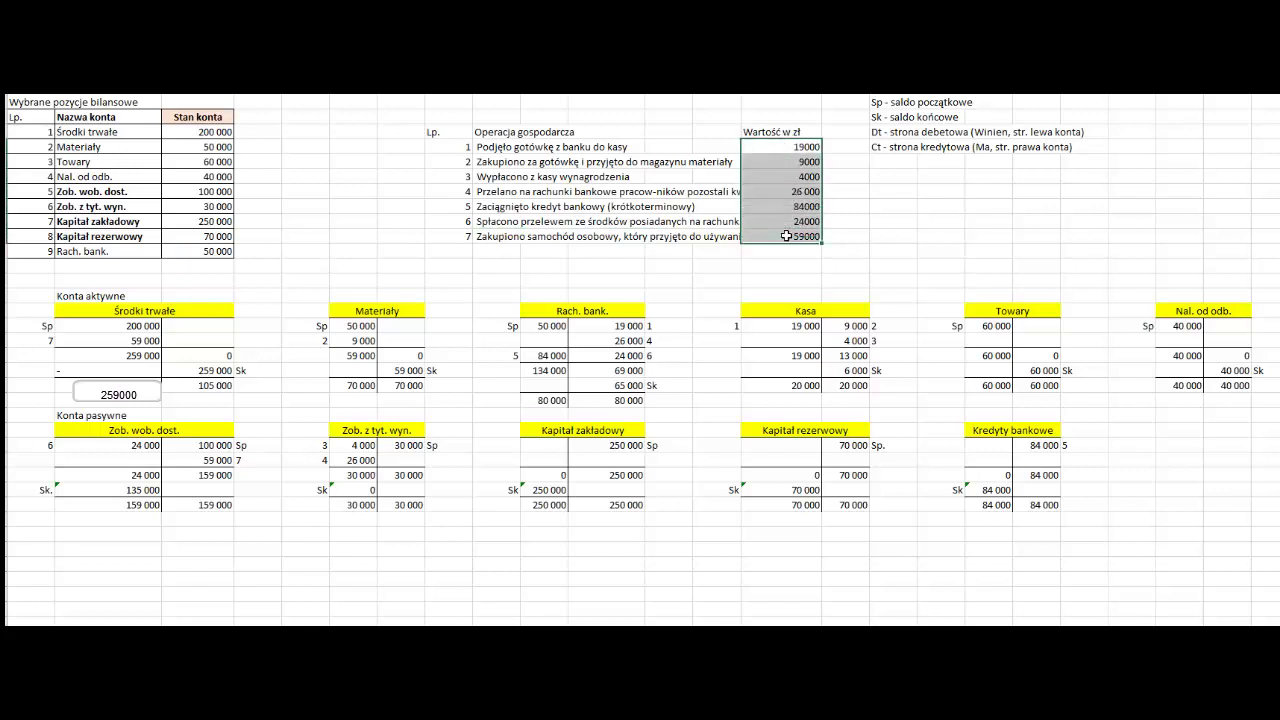
click(439, 285)
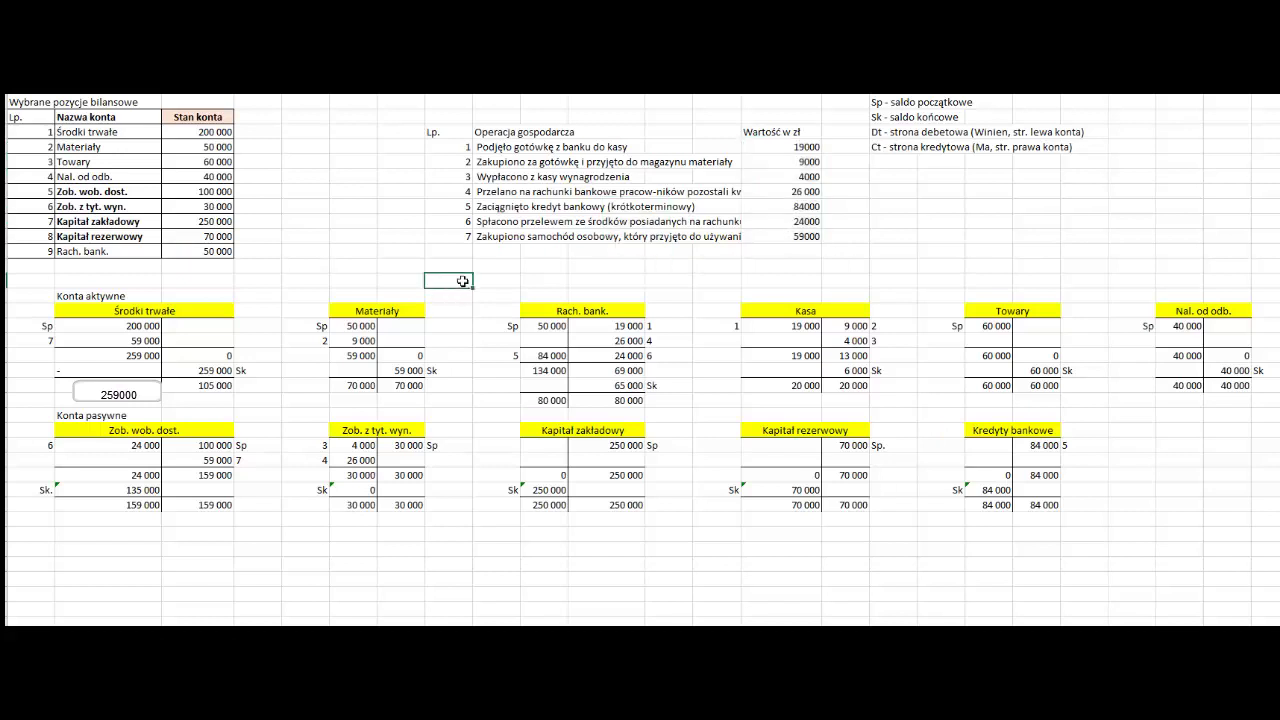
click(34, 101)
drag(177, 129, 172, 250)
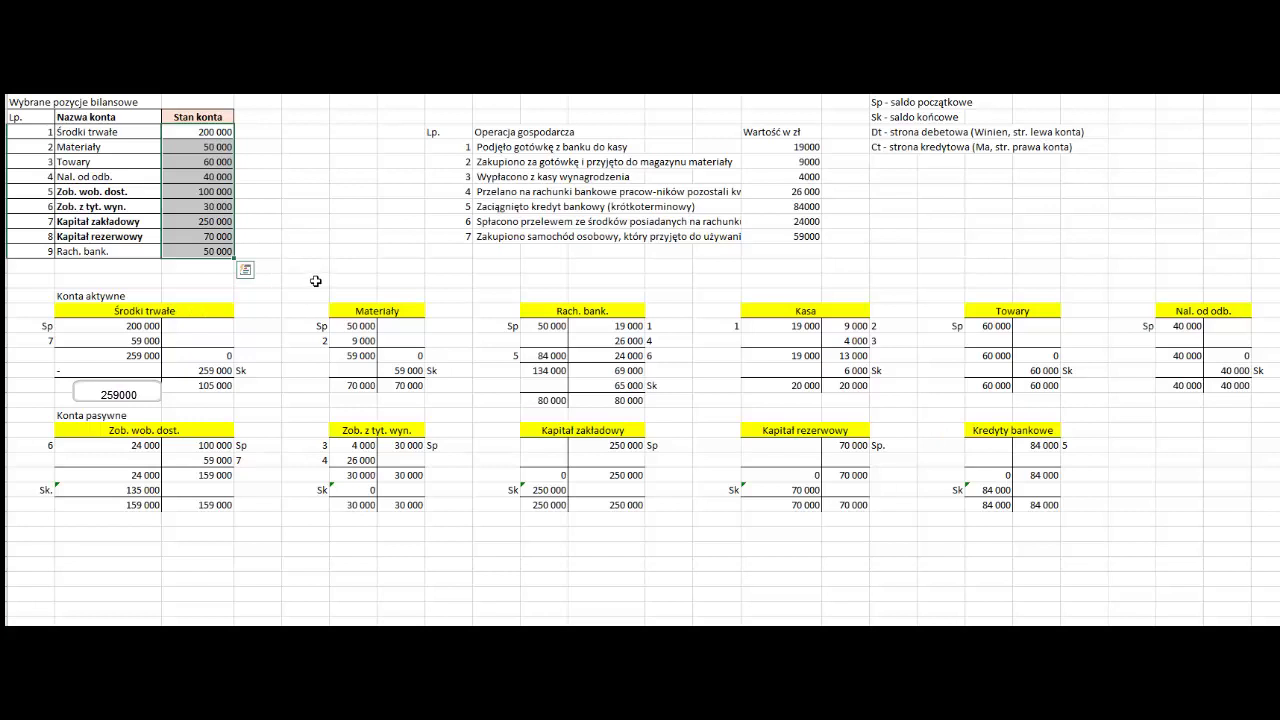
click(381, 248)
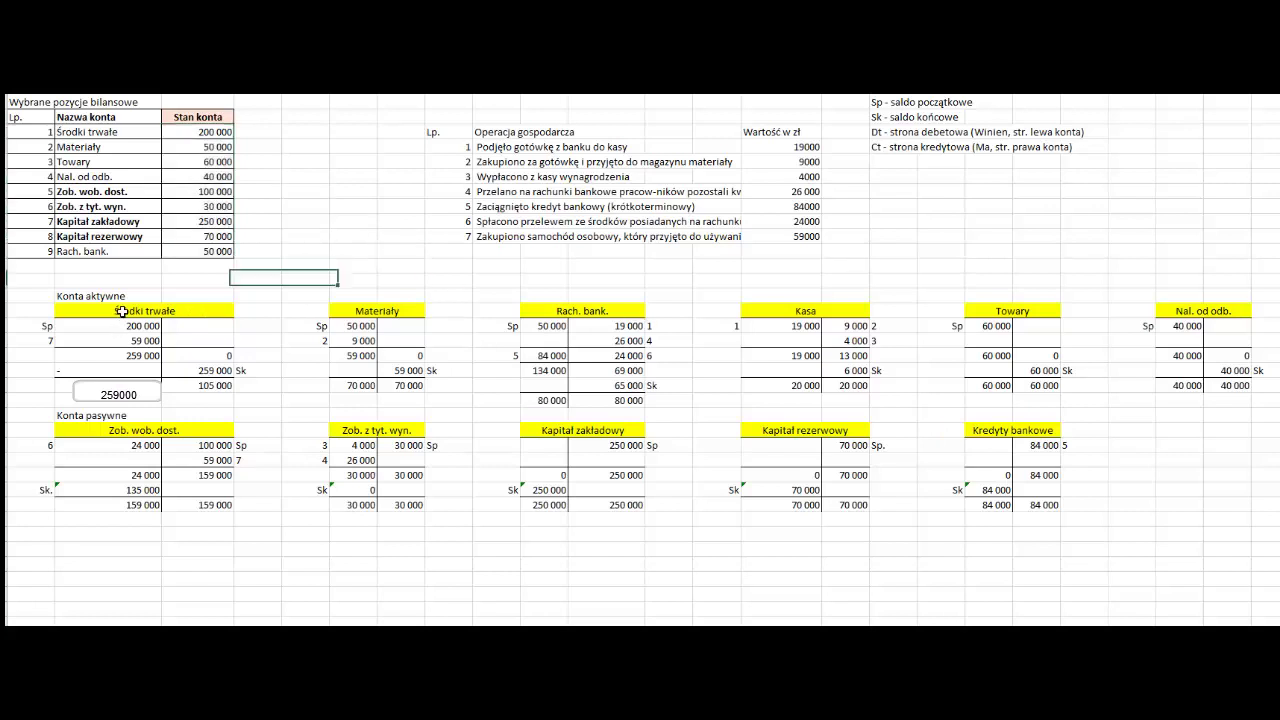
Examine the Konta aktywne and Konta pasywne sections and match the active group to its account names in the balance table
click(86, 310)
click(70, 294)
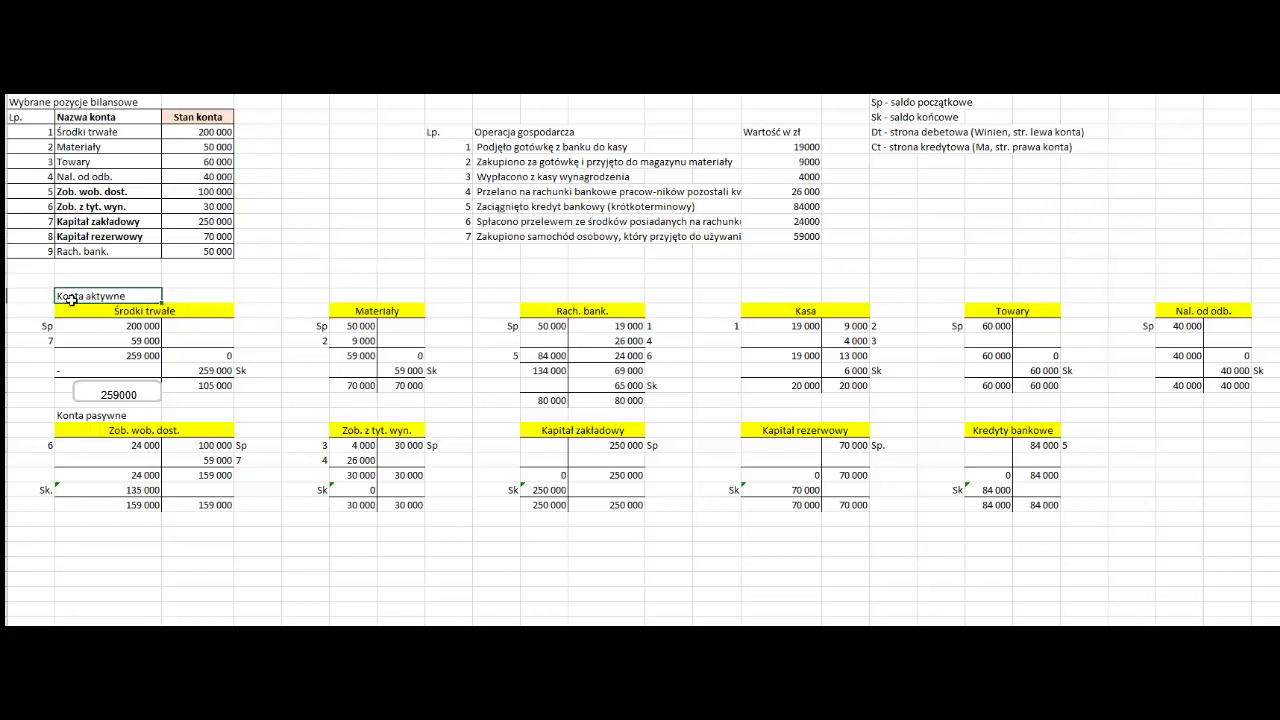
click(102, 412)
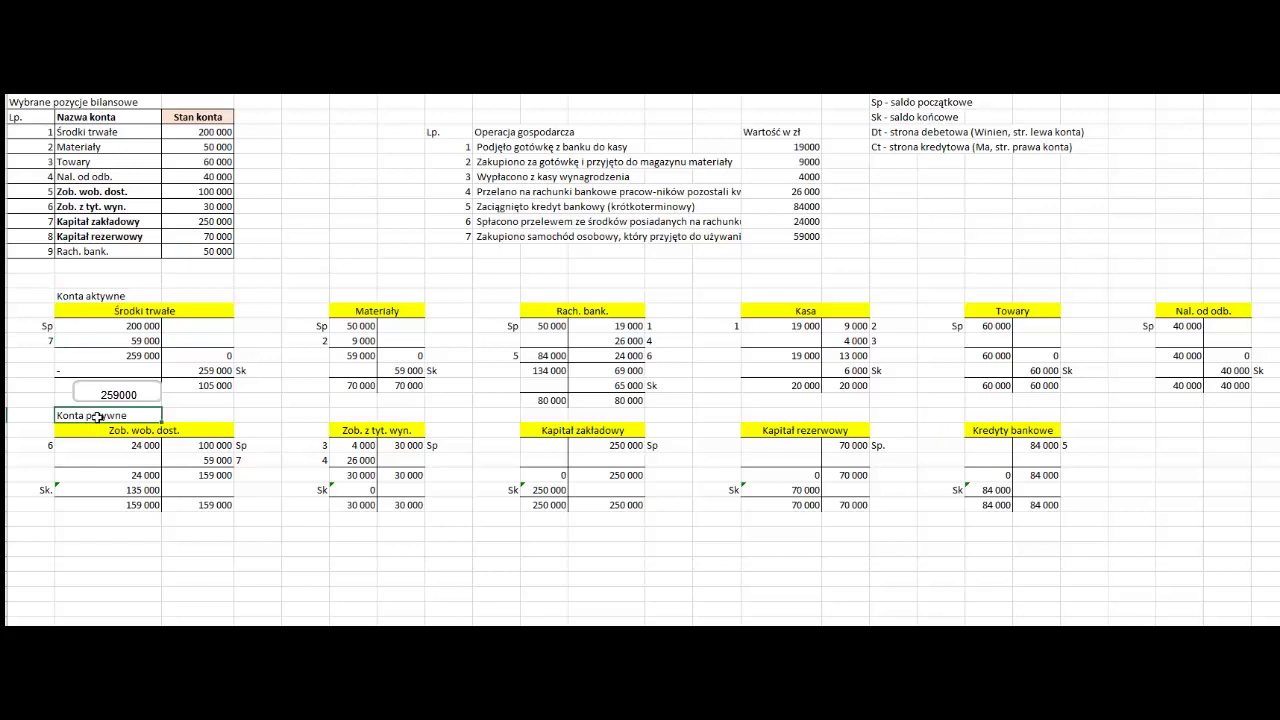
click(88, 294)
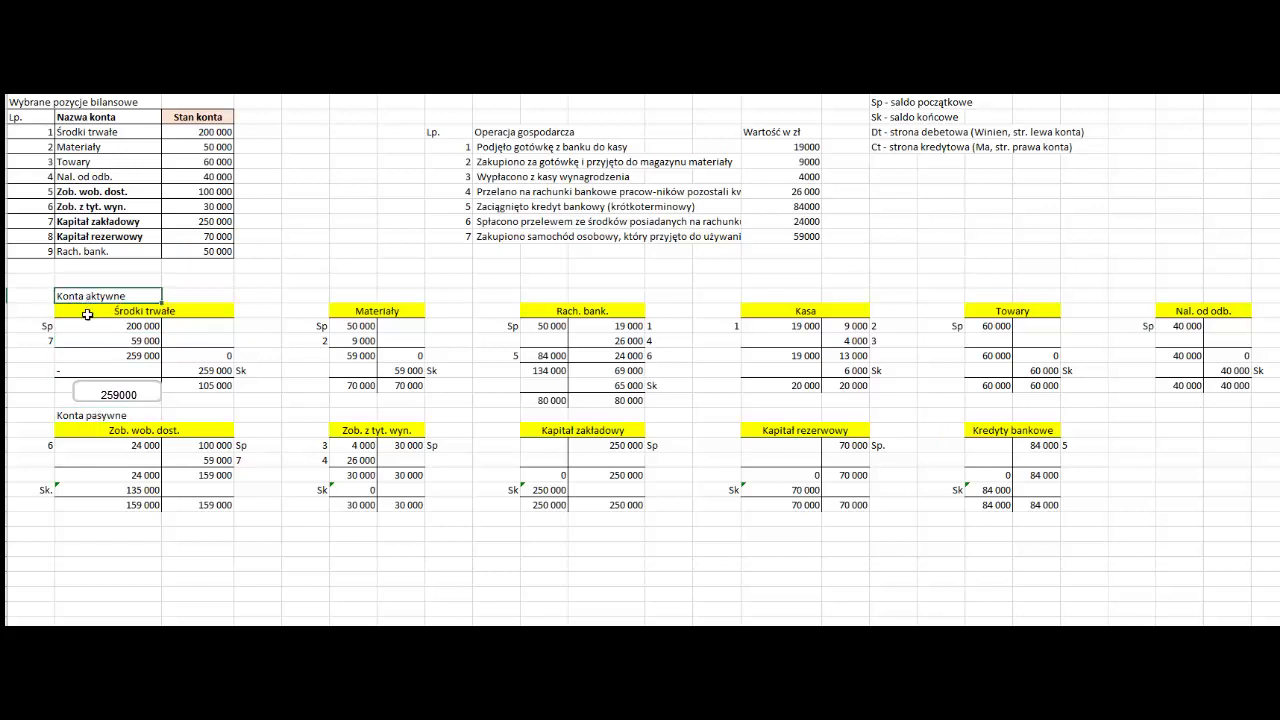
drag(126, 132, 129, 172)
ctrl+click(108, 250)
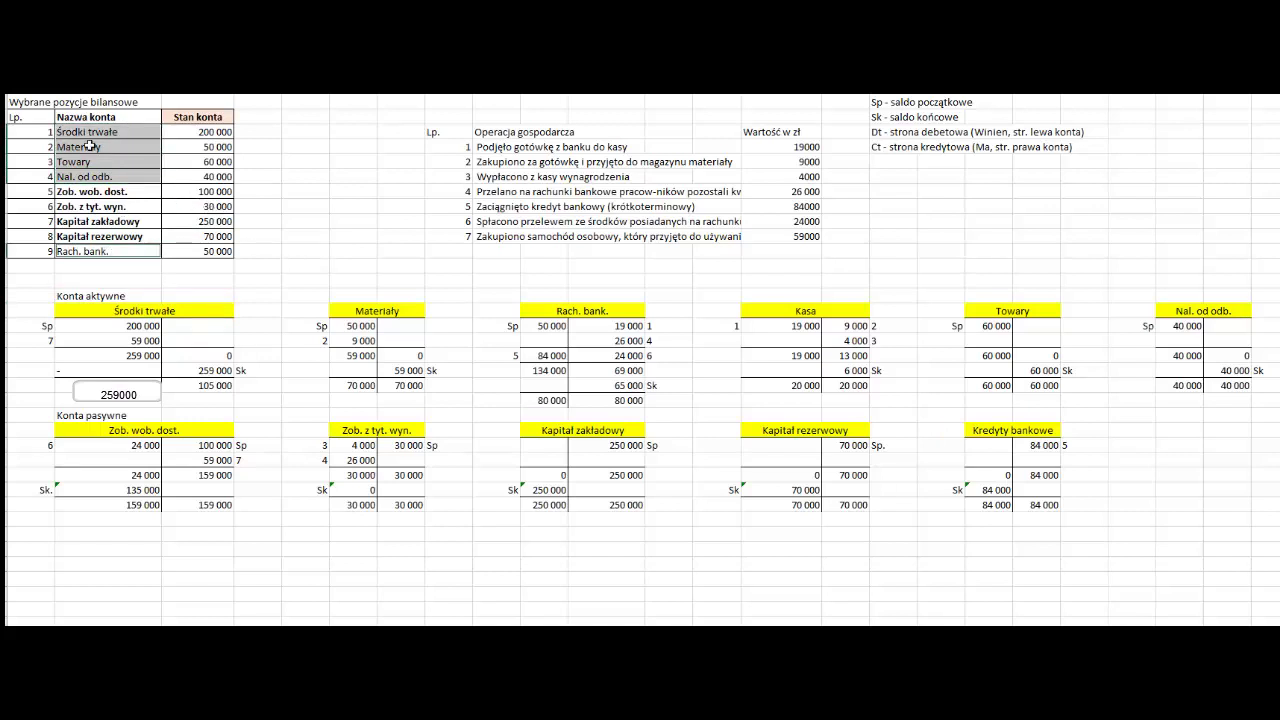
Read the active accounts with their balances row by row, and the passive account names from Zob. wob. dost. to Kapitał rezerwowy
drag(88, 131, 202, 127)
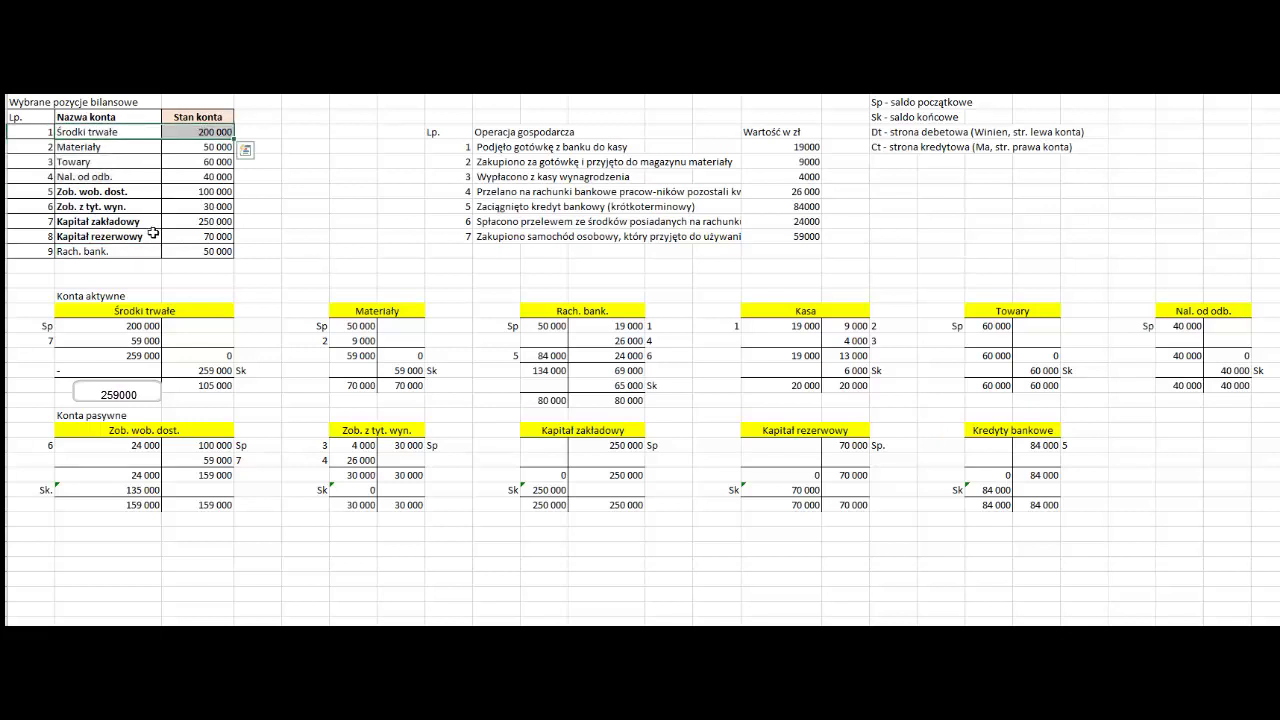
drag(128, 147, 179, 149)
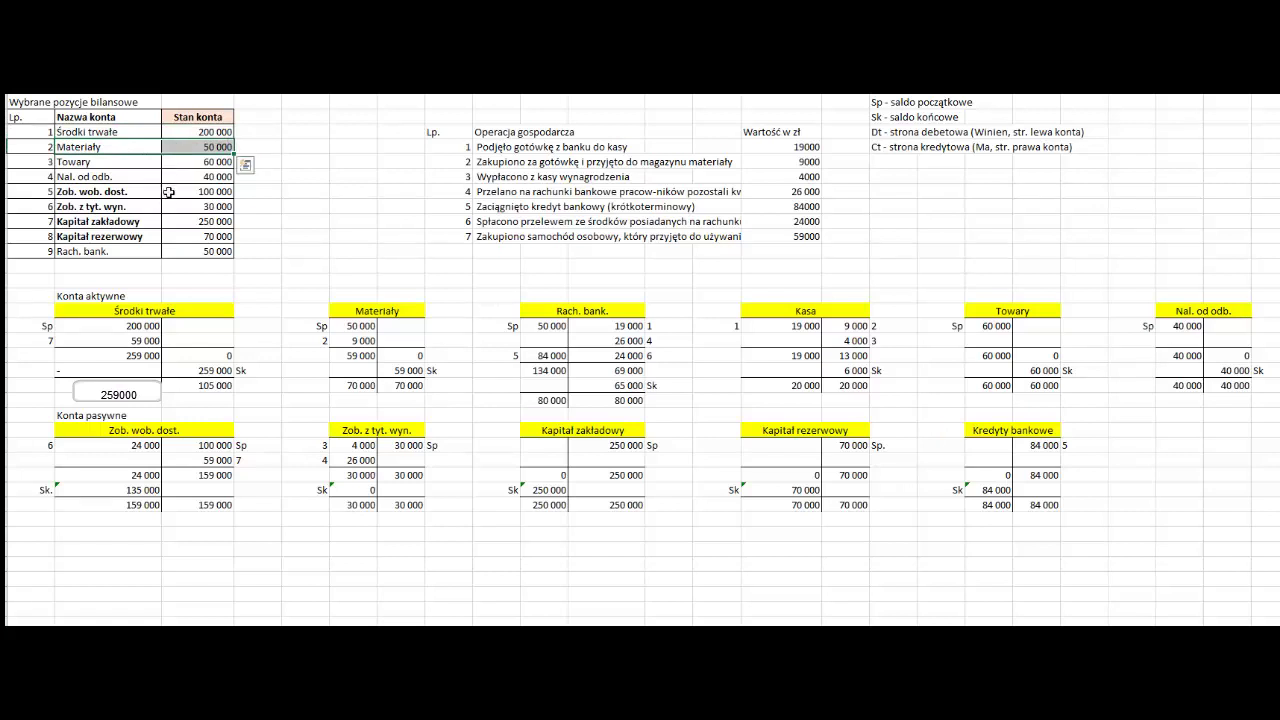
drag(123, 161, 170, 178)
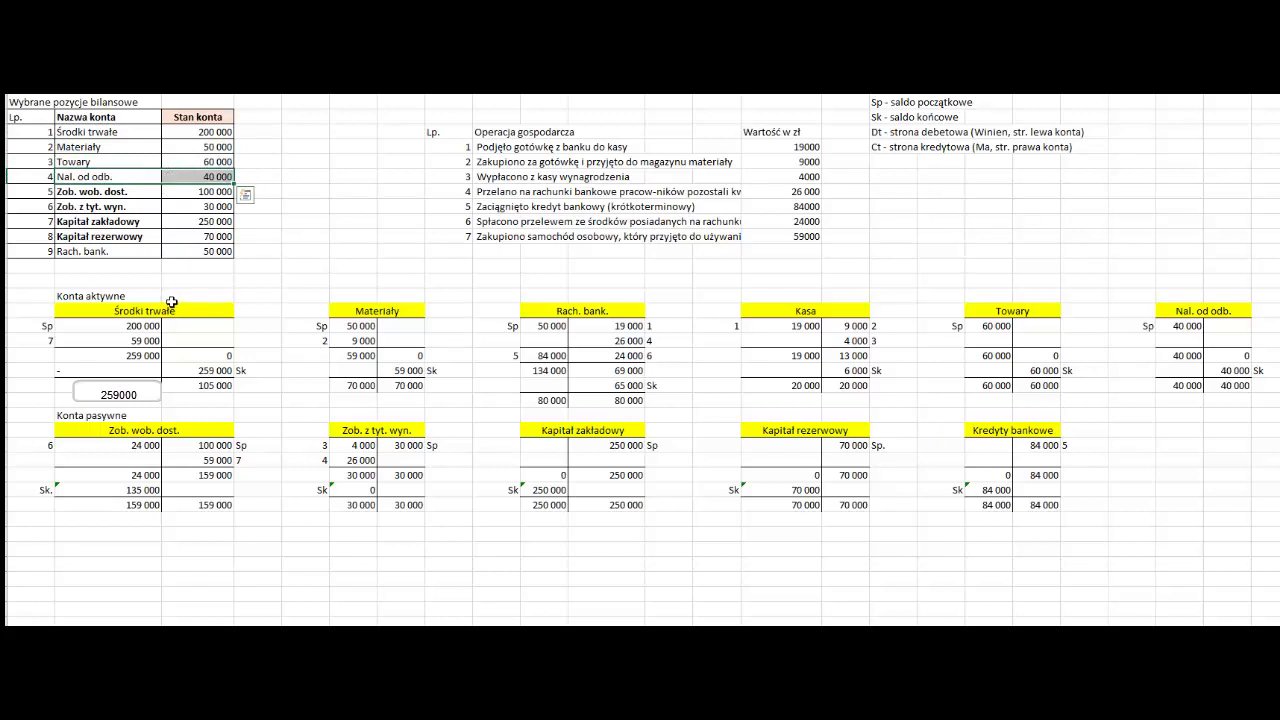
drag(108, 252, 204, 252)
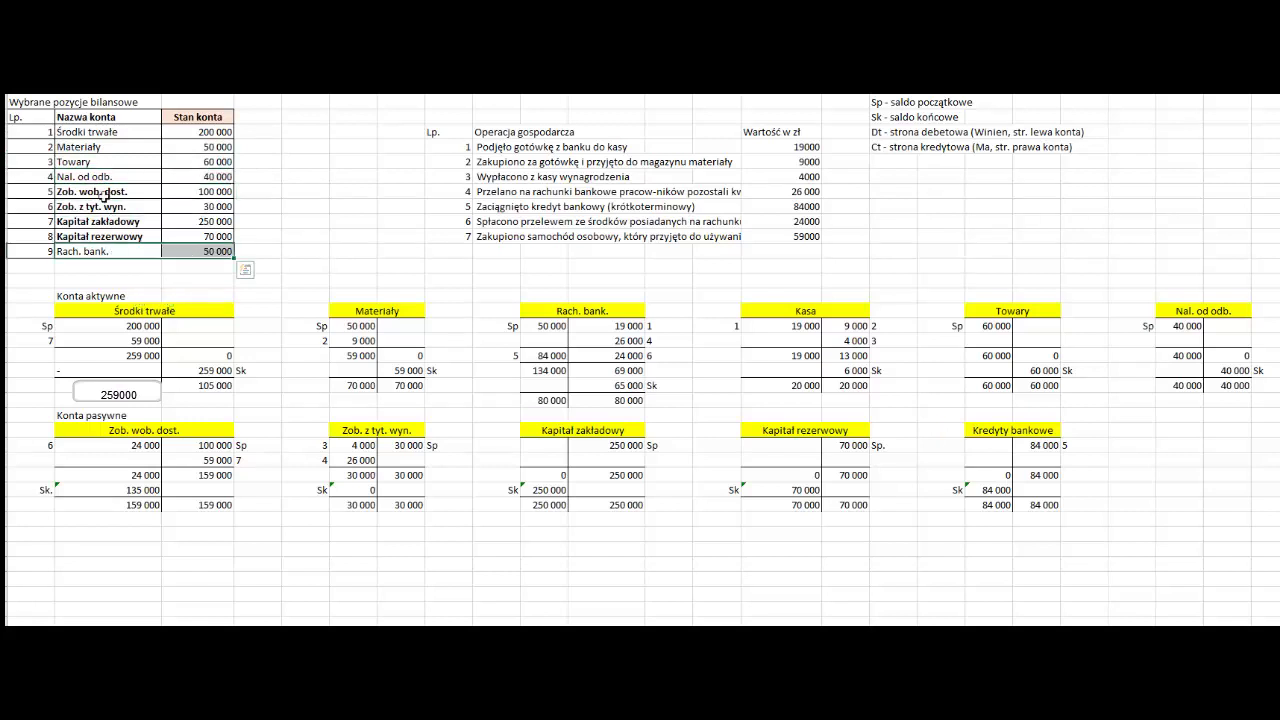
drag(105, 191, 107, 237)
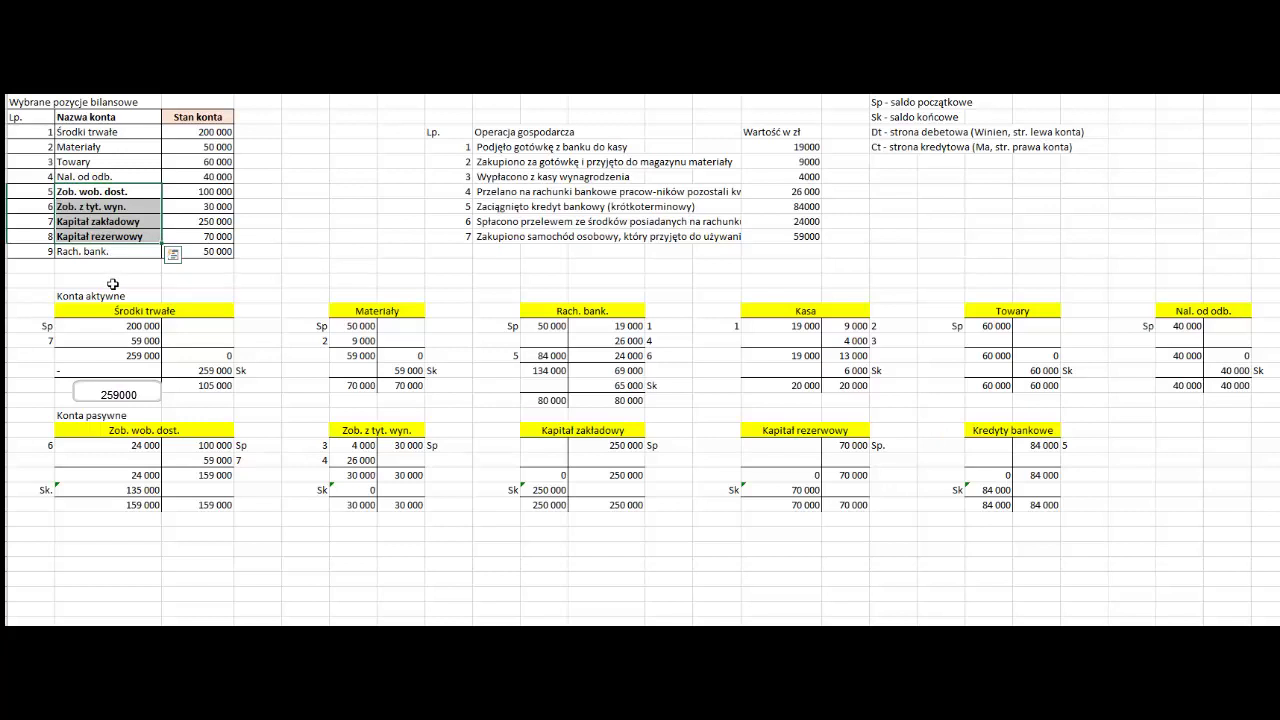
Compare the balances of Środki trwałe through Nal. od odb. with those of Zob. wob. dost. through Kapitał rezerwowy
drag(179, 131, 180, 174)
drag(108, 134, 168, 133)
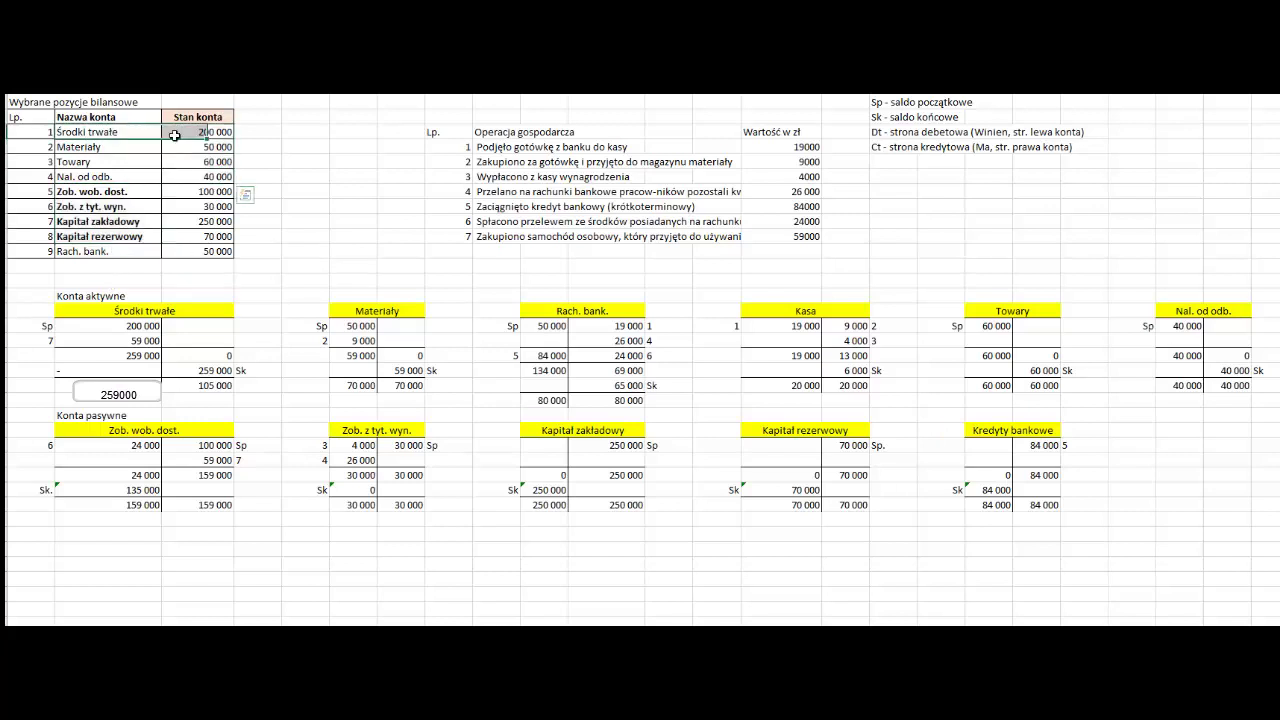
drag(107, 178, 180, 176)
key(ctrl+v)
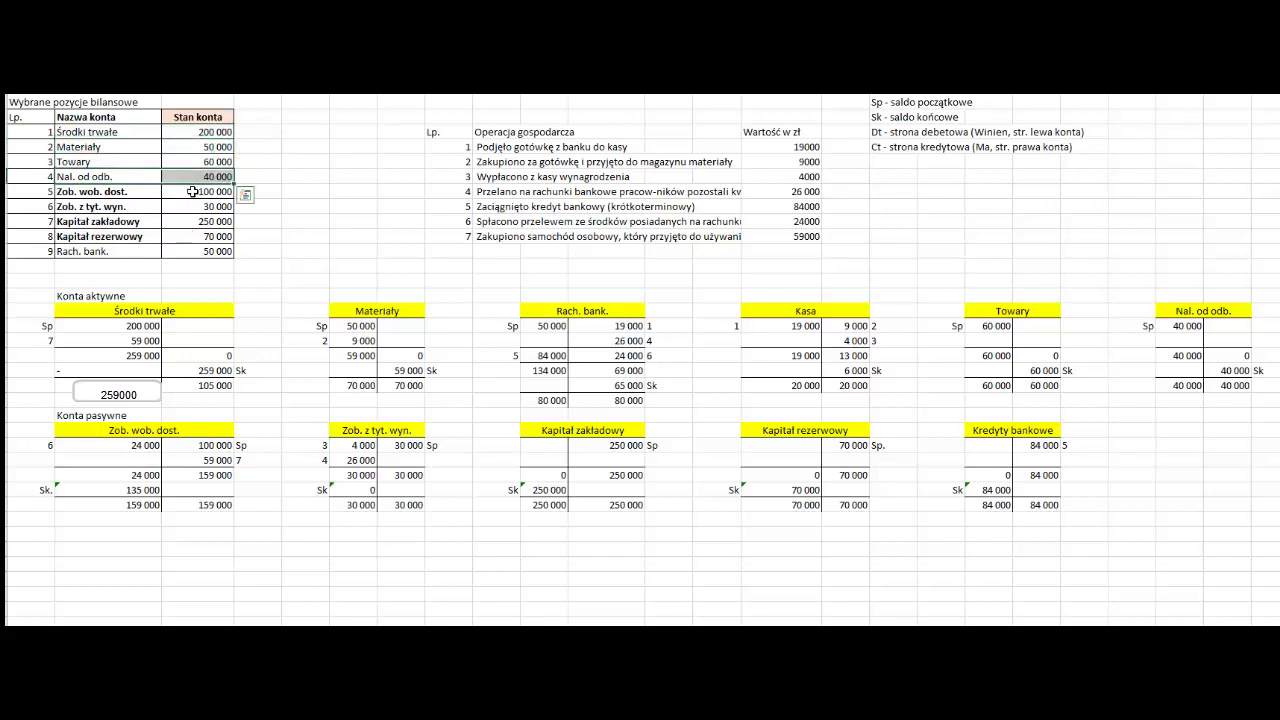
drag(190, 190, 193, 235)
key(ctrl+v)
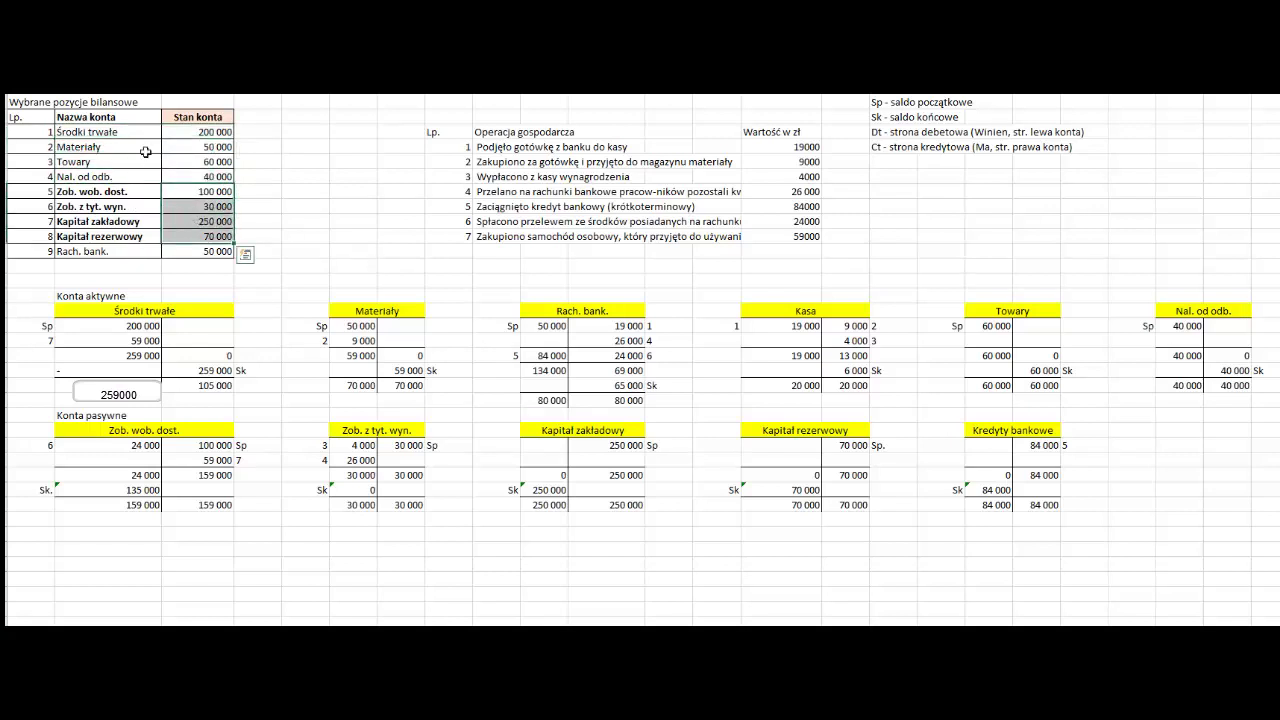
drag(112, 130, 110, 177)
key(ctrl+v)
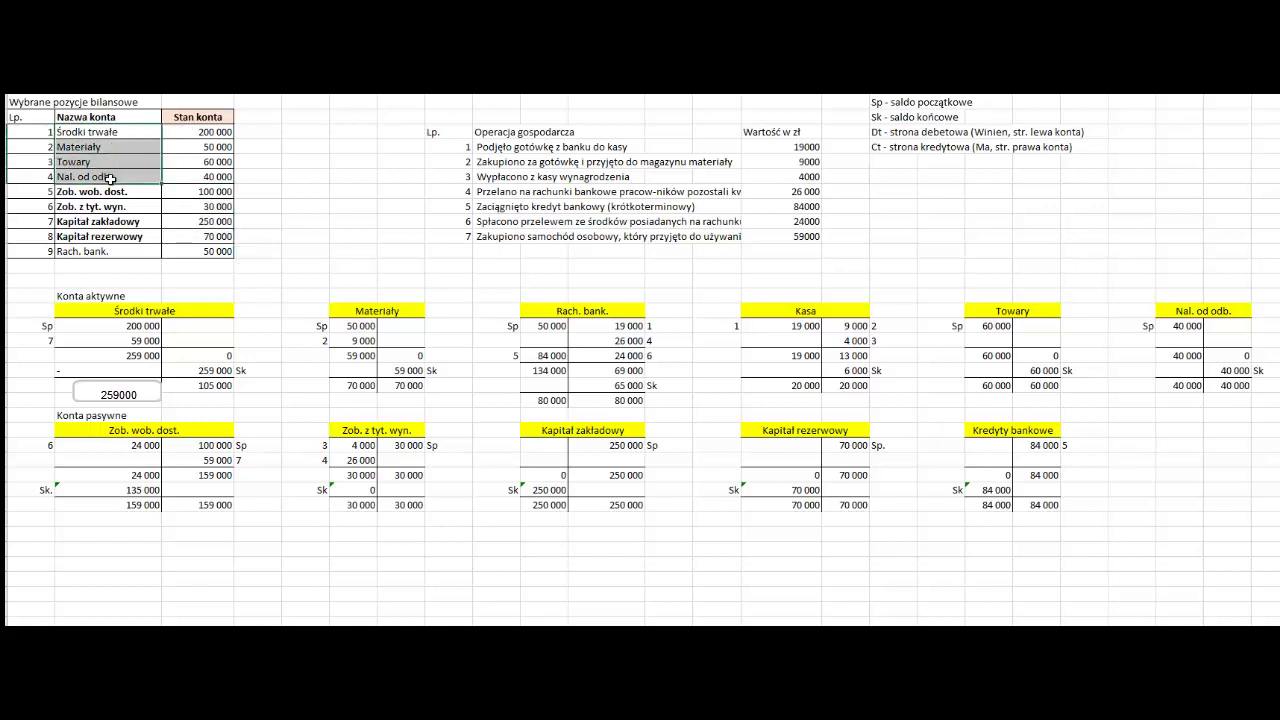
Trace the Stan konta balances to the account sections and check the Sp entry in the Środki trwałe account
click(75, 295)
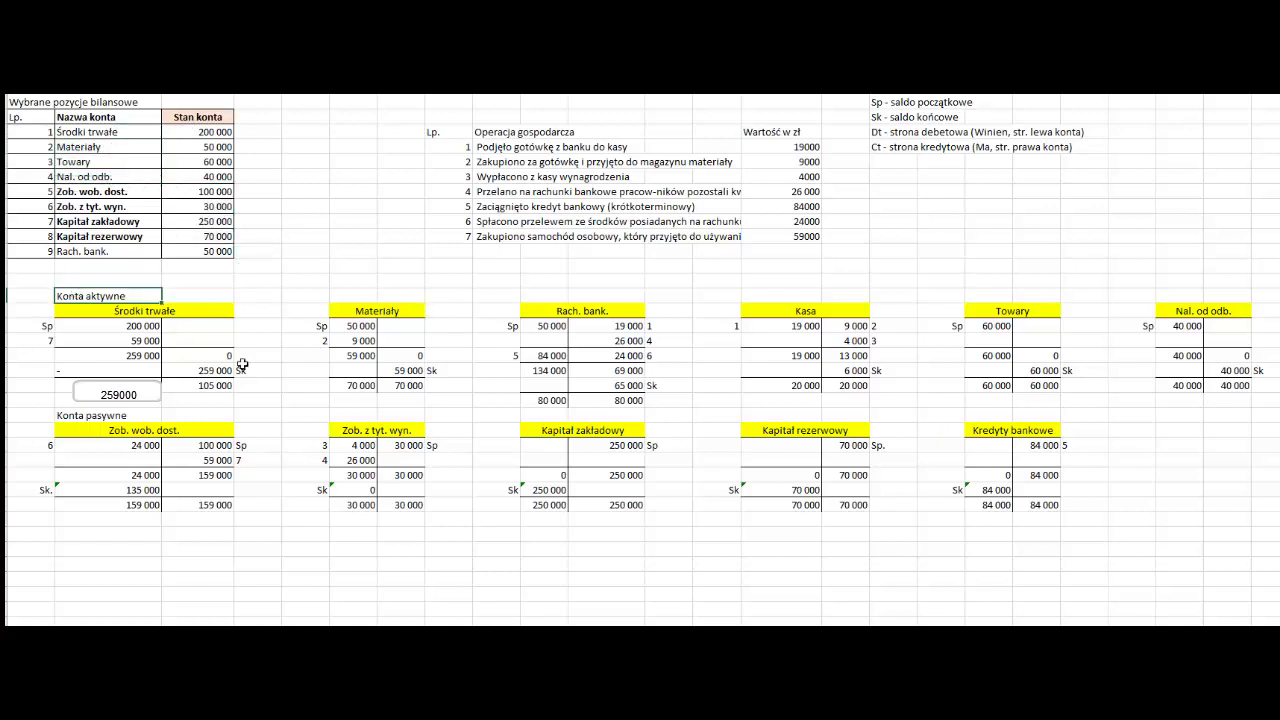
click(86, 415)
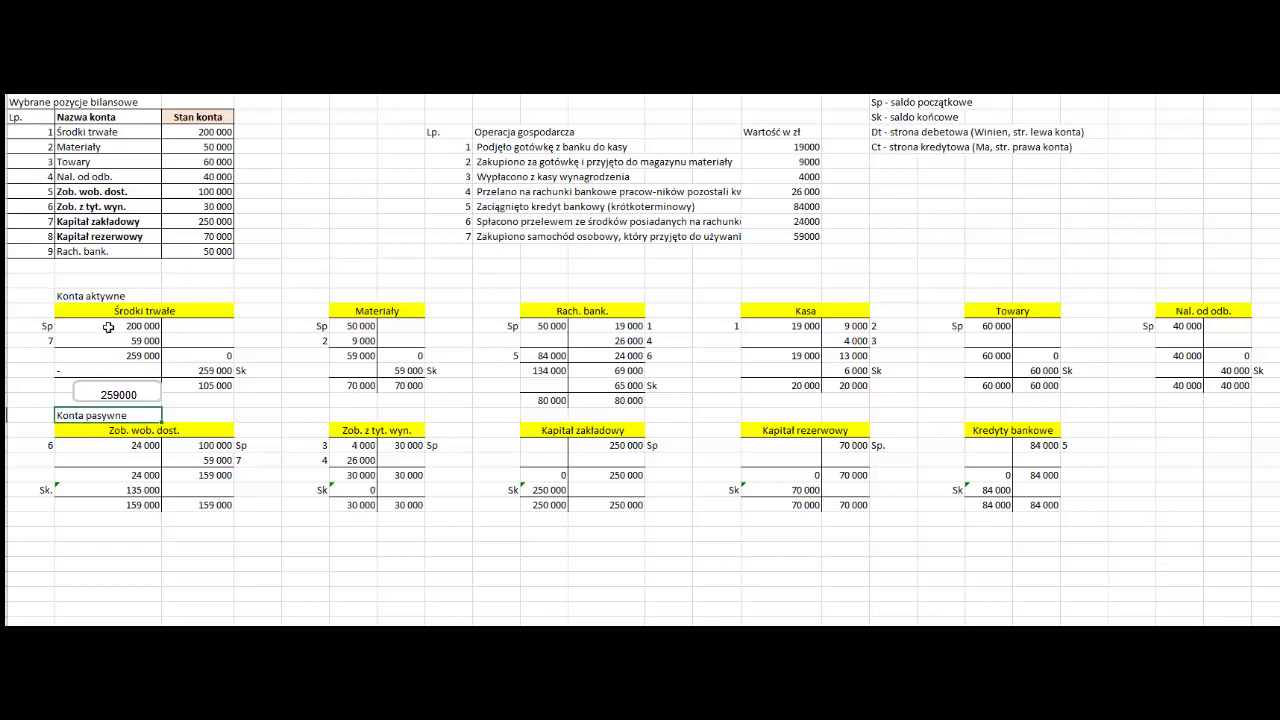
drag(198, 139, 201, 252)
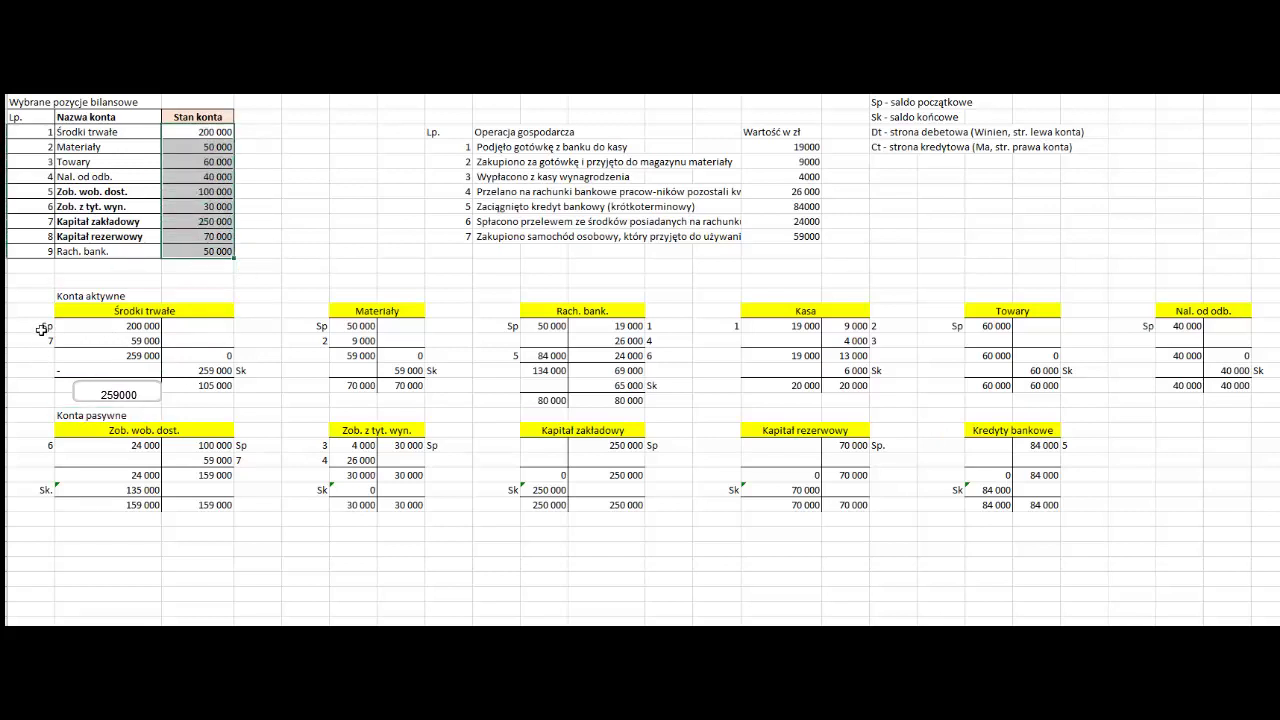
drag(42, 329, 80, 325)
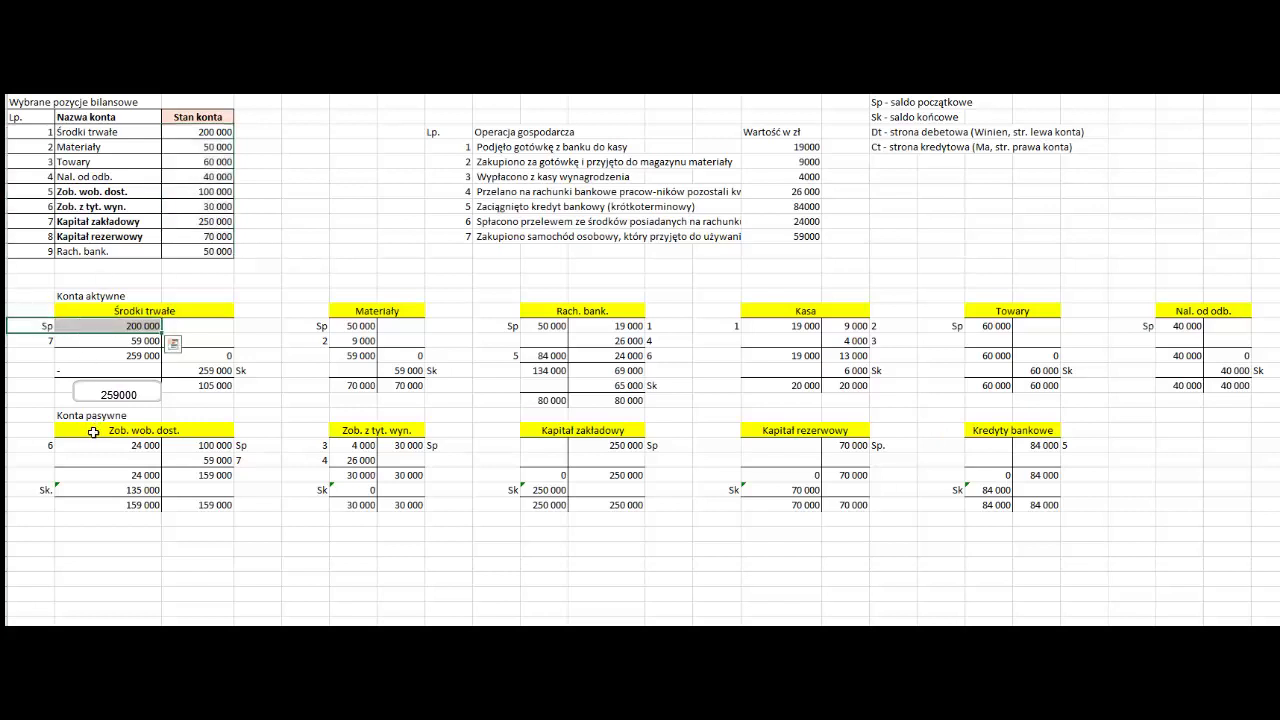
click(80, 296)
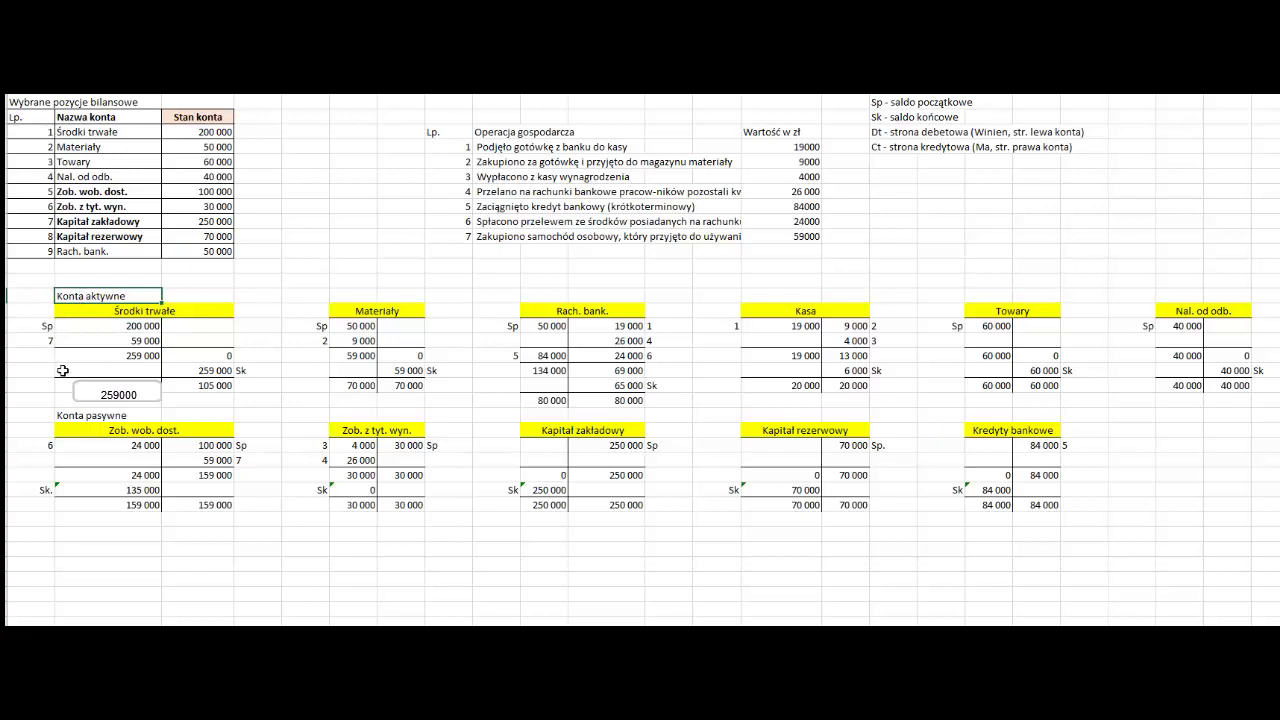
click(52, 316)
click(117, 327)
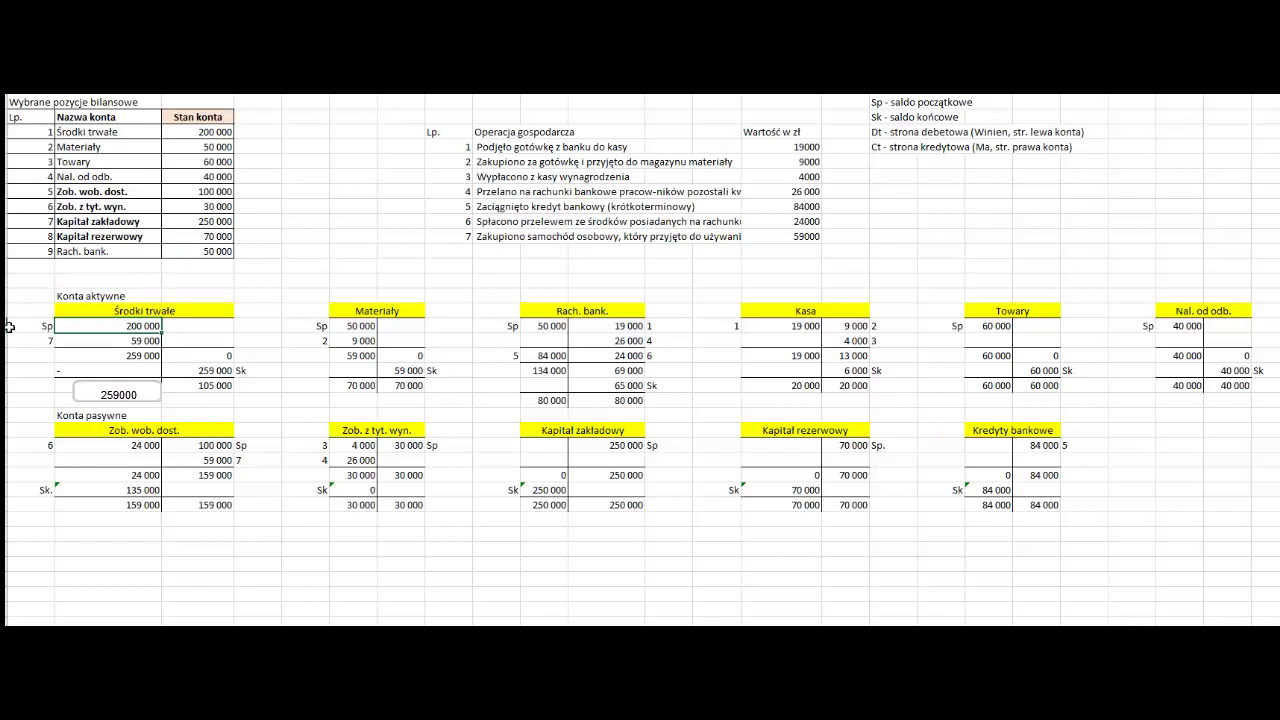
Read the Sp, Sk, Dt and Ct legend and relate it to the opening balance side of the active account Środki trwałe
drag(892, 102, 888, 146)
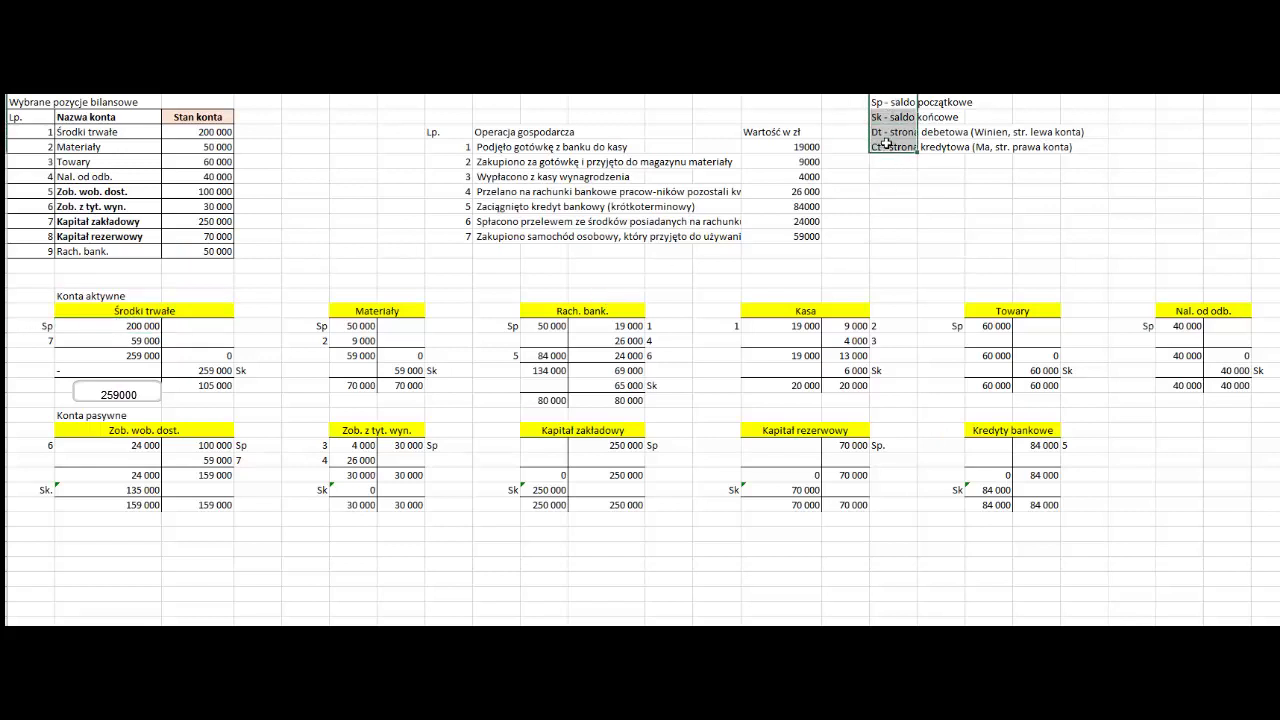
click(122, 291)
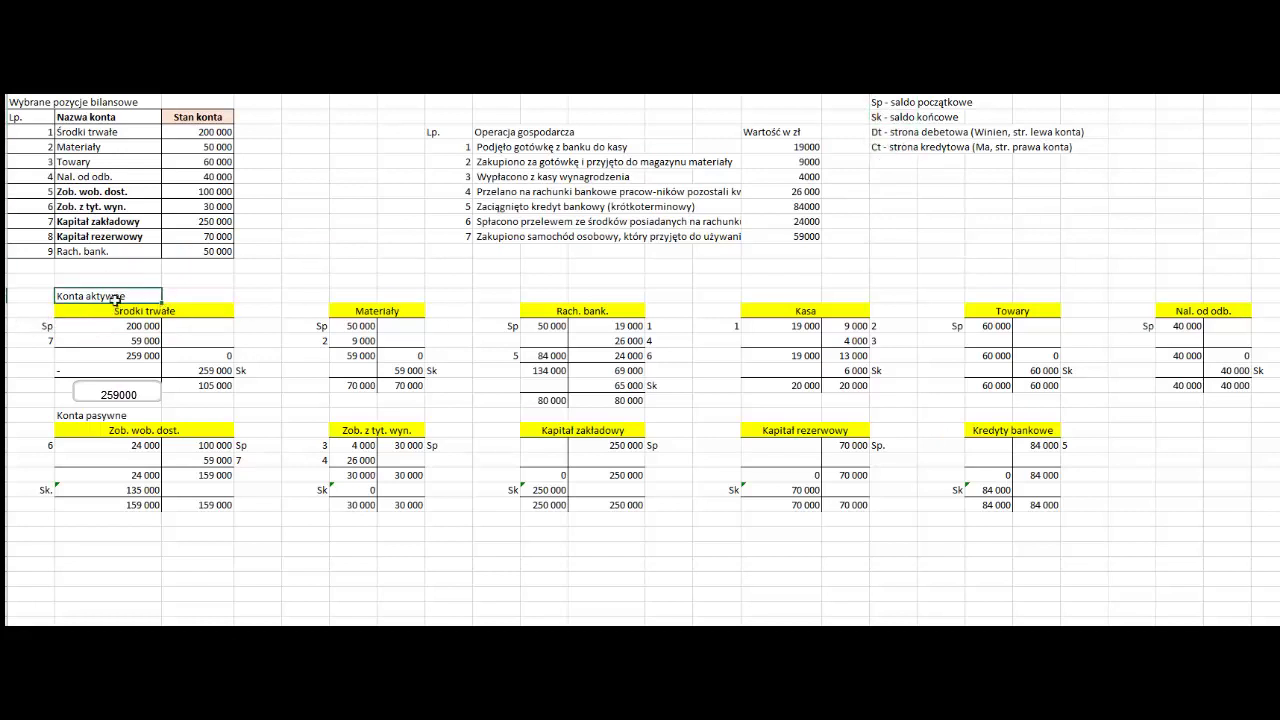
click(30, 327)
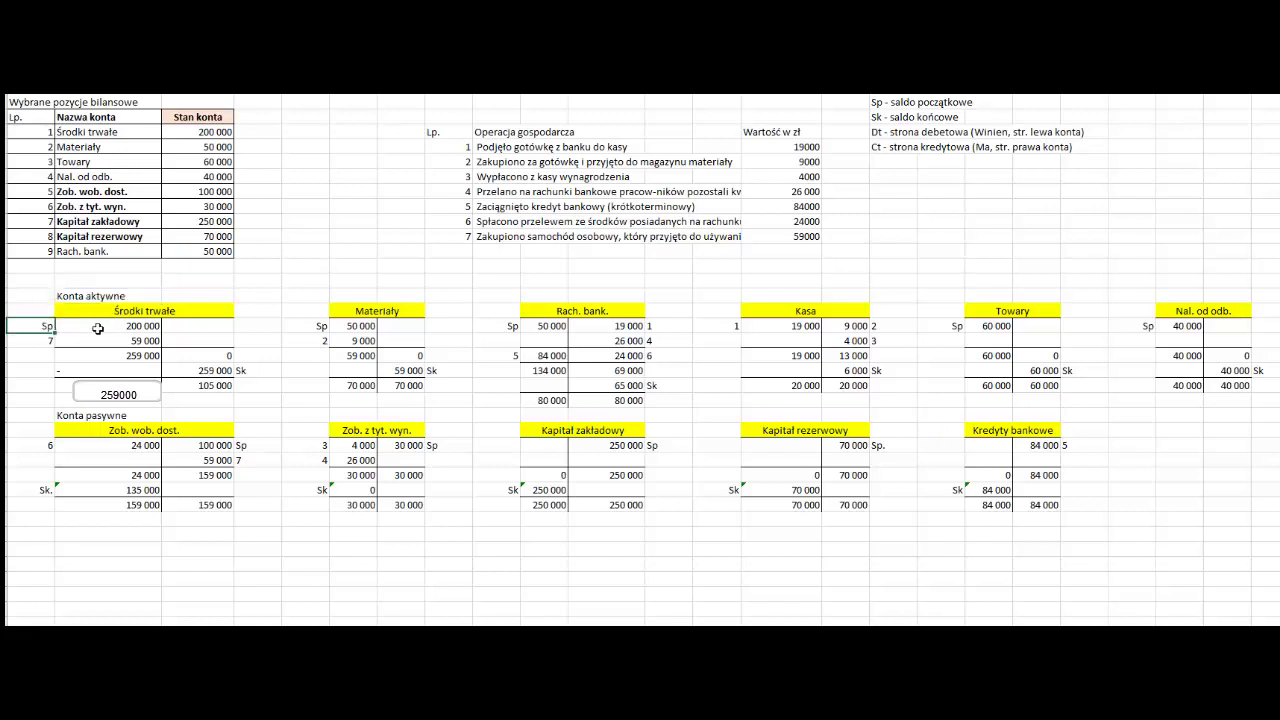
click(98, 328)
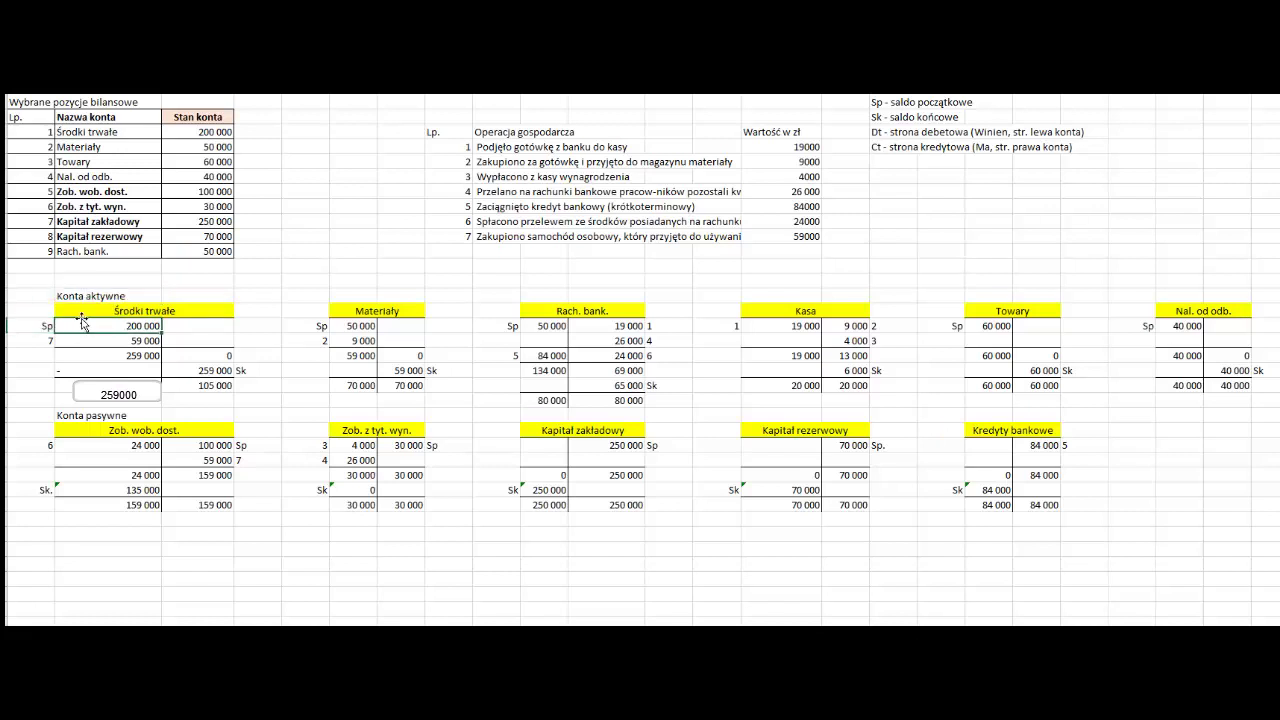
click(114, 297)
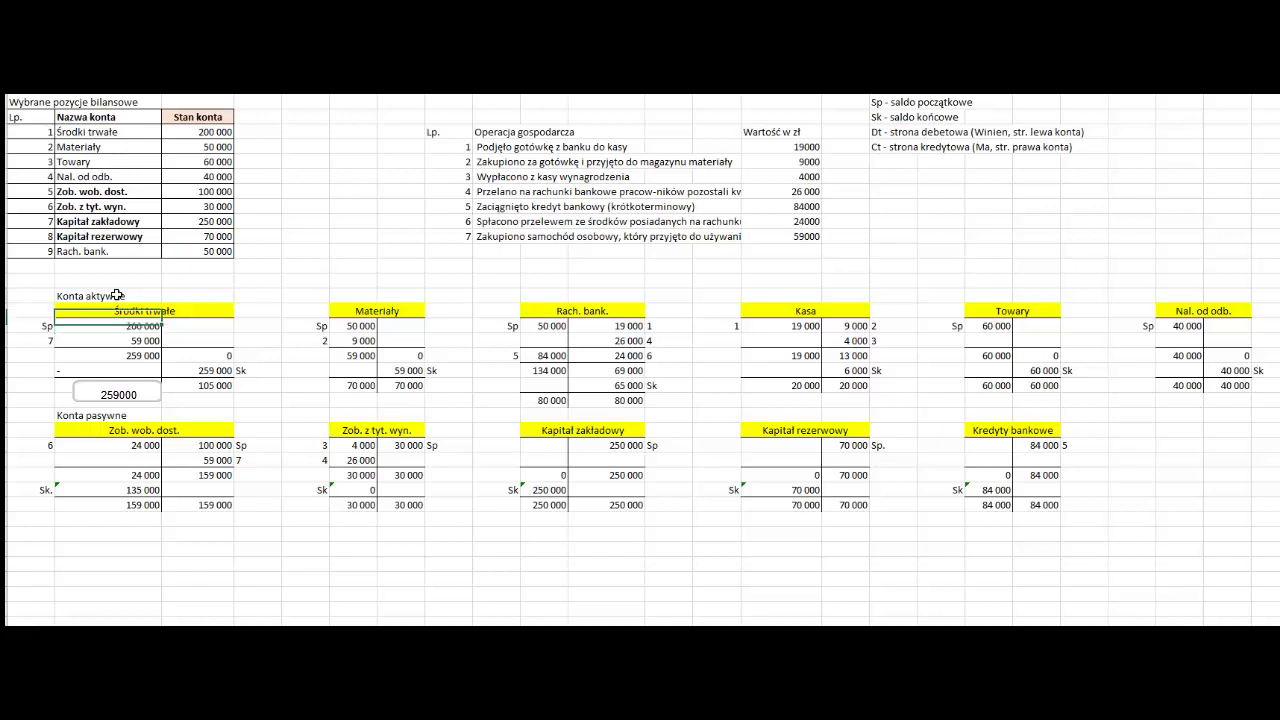
Examine on which side the passive account Zob. wob. dost. records its opening balance (Sp)
click(88, 418)
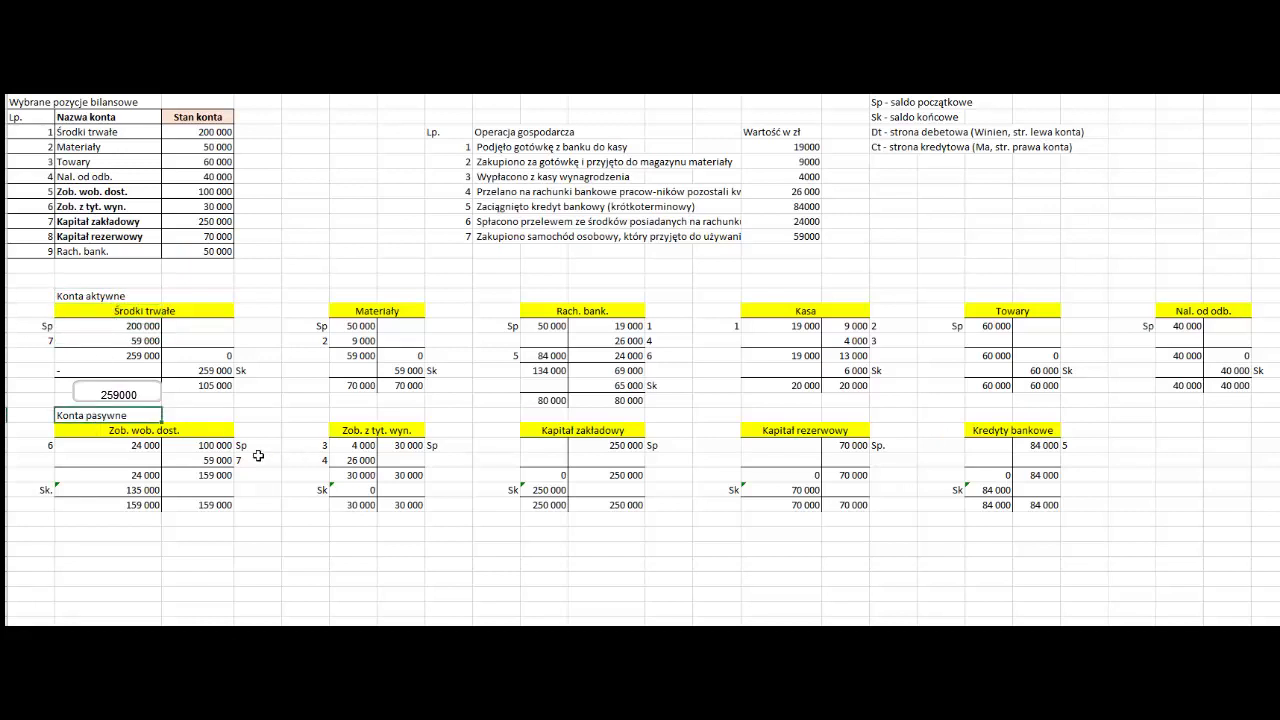
click(258, 445)
click(222, 445)
drag(222, 445, 257, 445)
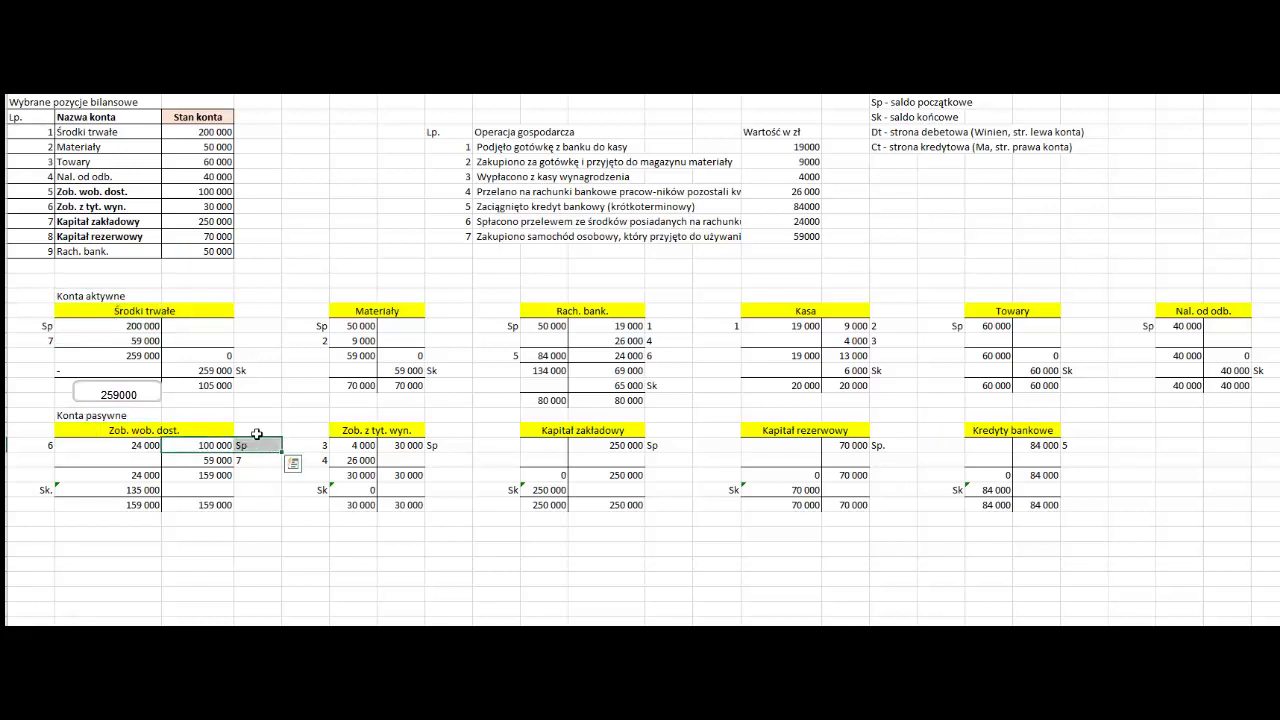
click(201, 444)
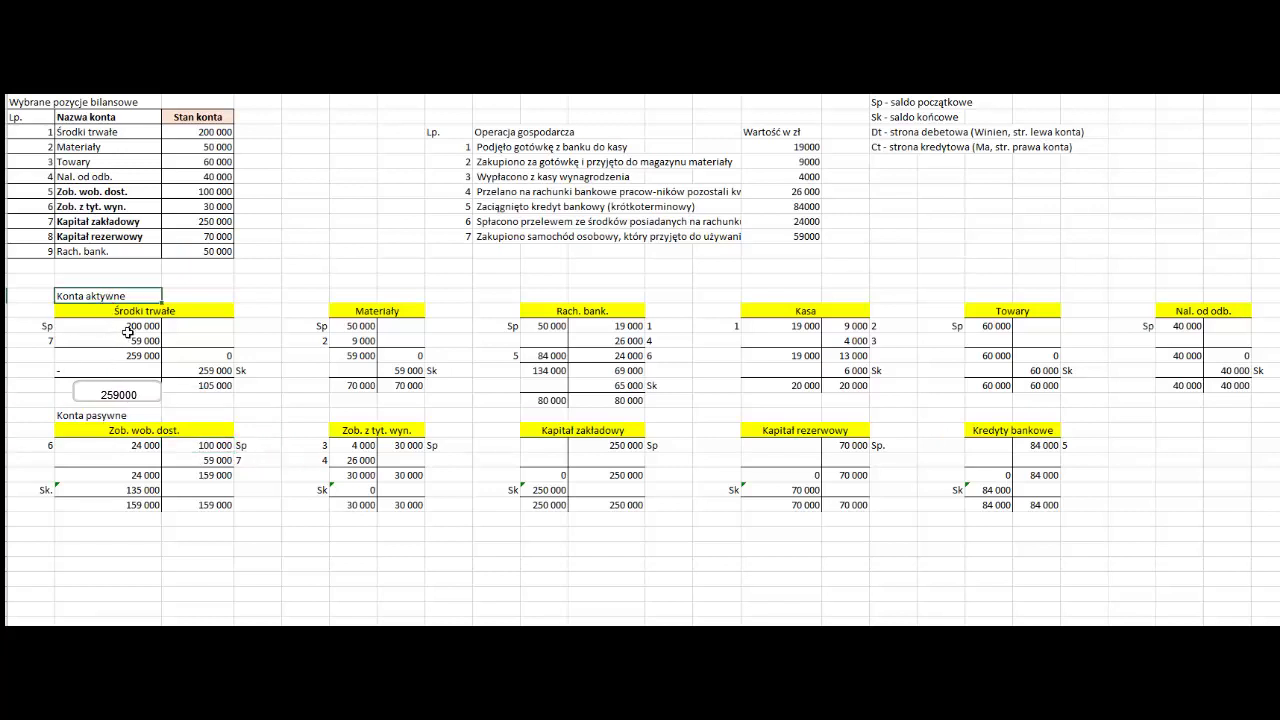
Compare the debit and credit entry cells of Środki trwałe under Konta aktywne
drag(128, 327, 128, 340)
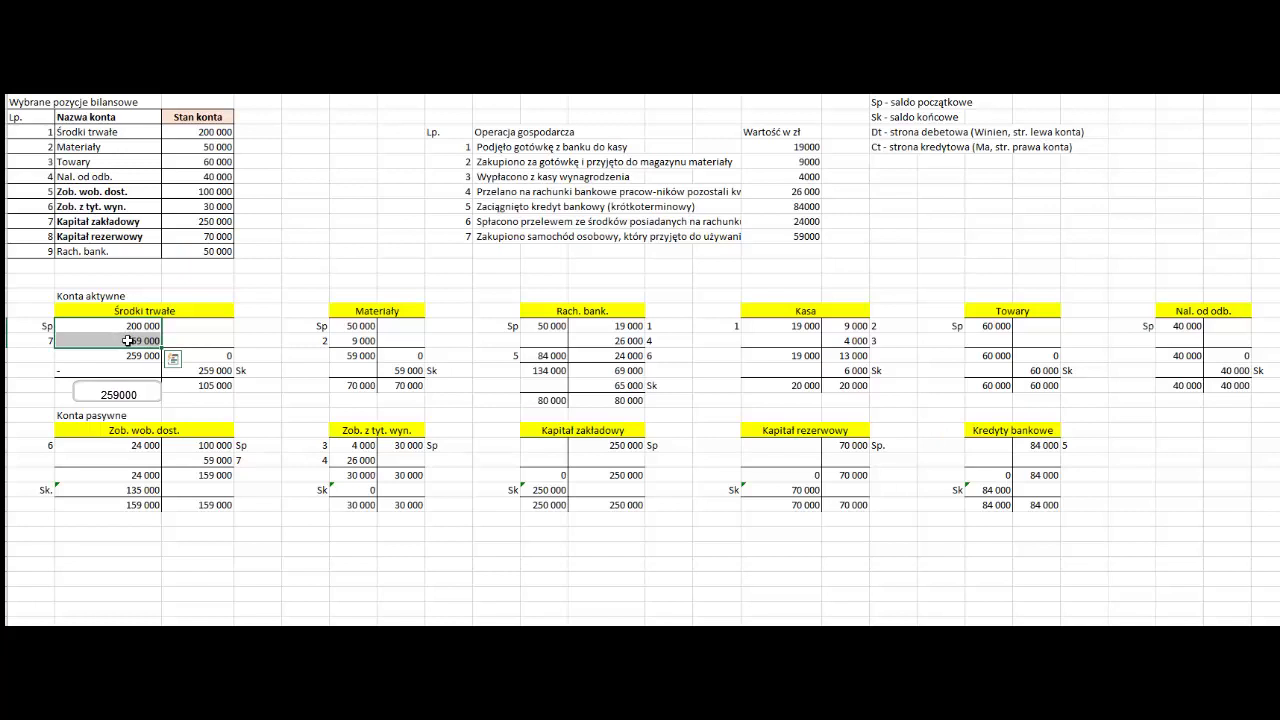
drag(191, 325, 191, 342)
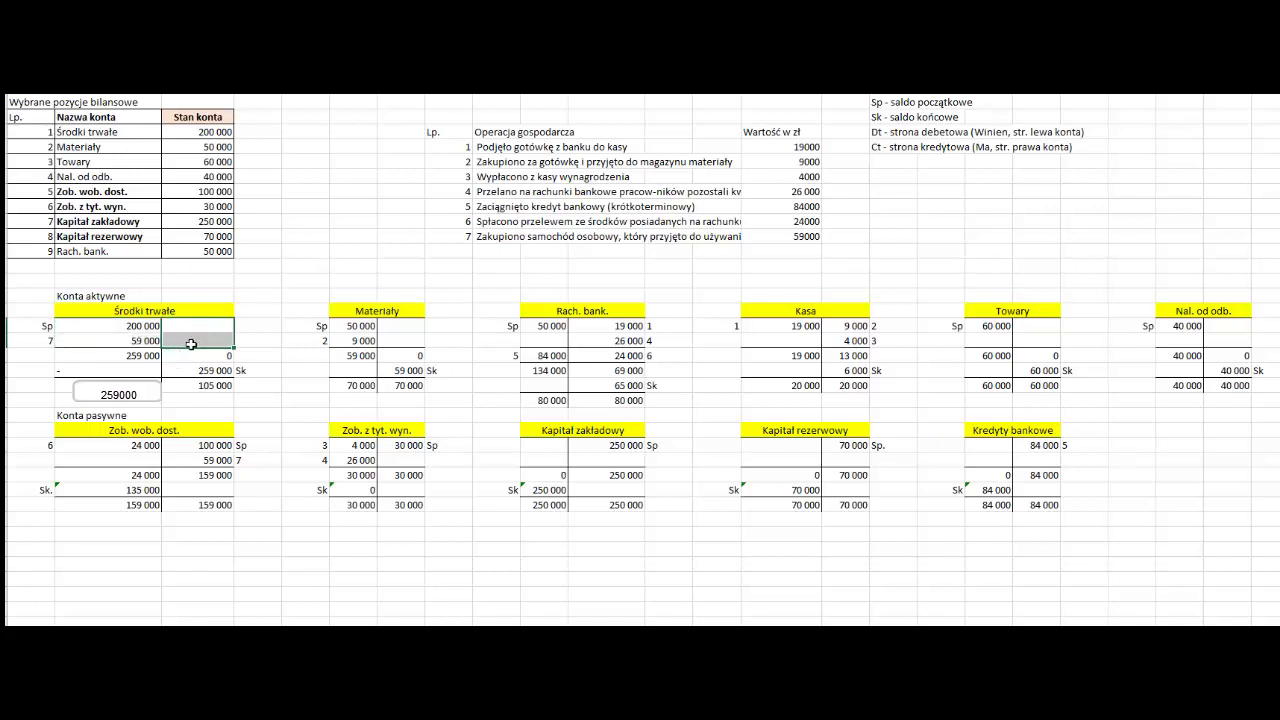
click(135, 296)
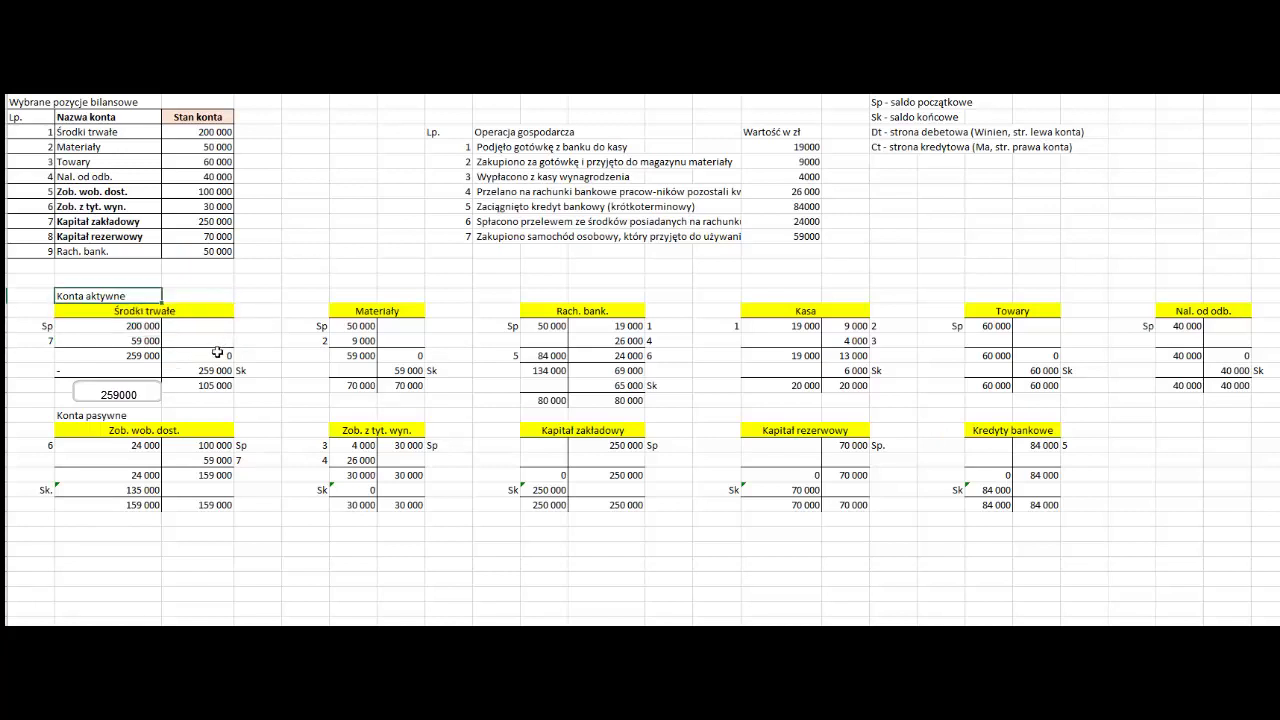
Compare the debit entries of the active account Środki trwałe with the credit entries of Zob. wob. dost. under Konta pasywne
key(Down)
key(Down)
key(shift+Down)
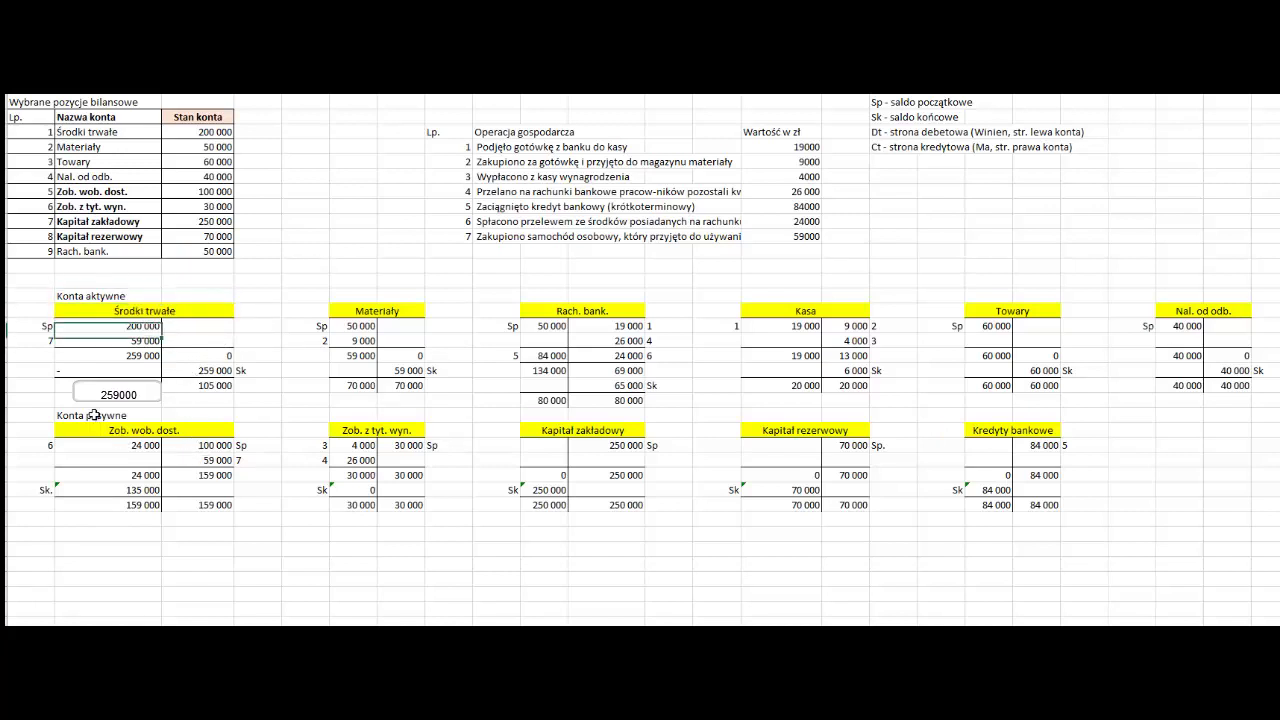
click(93, 415)
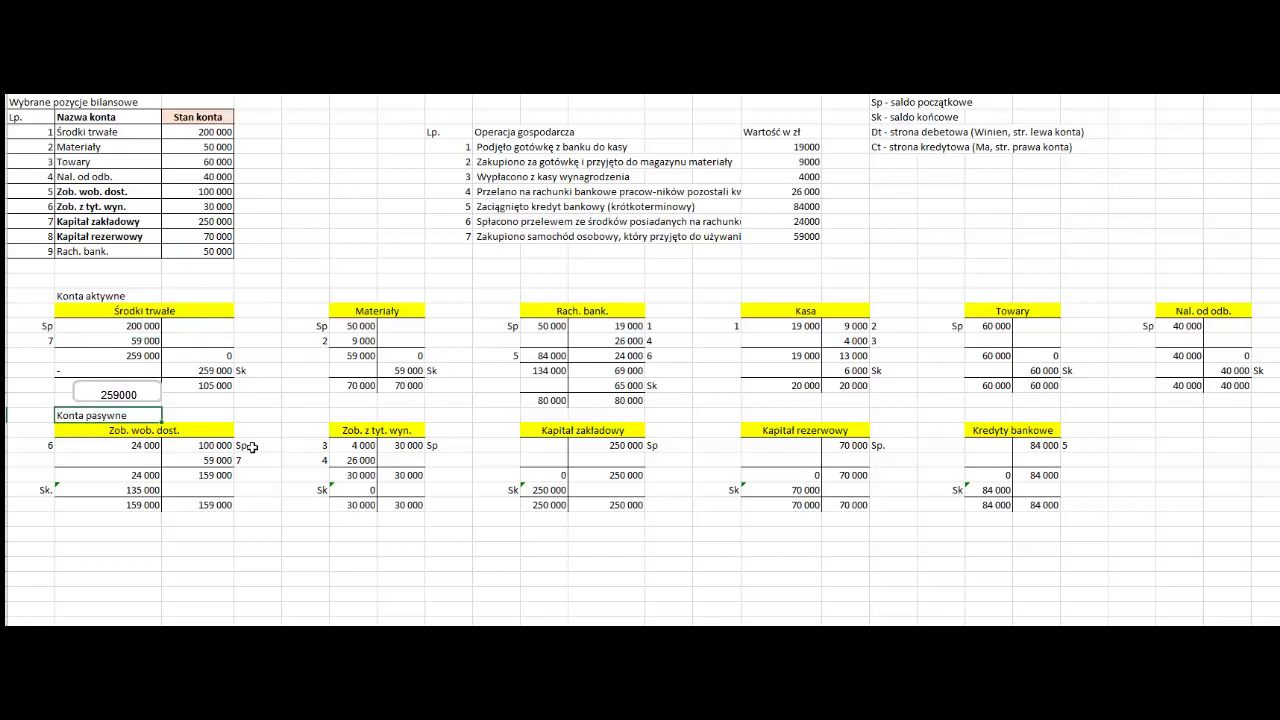
drag(252, 446, 201, 446)
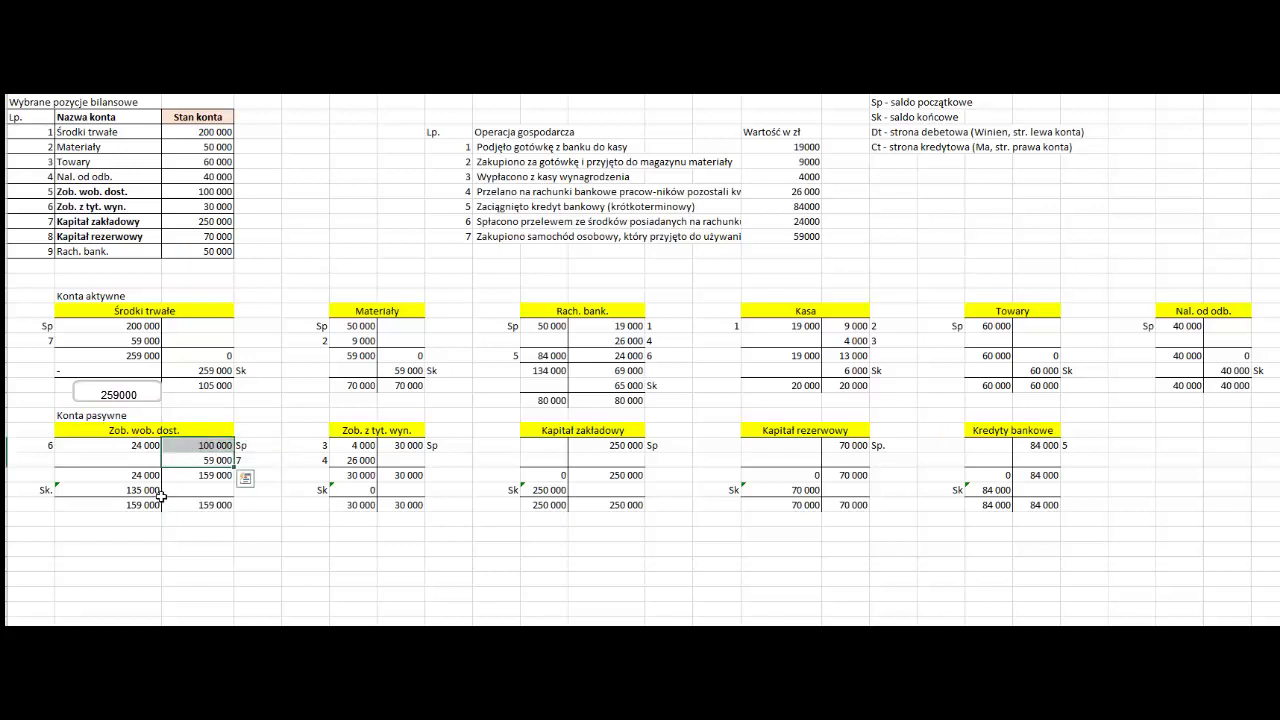
Examine the debit side of the passive account Zob. wob. dost. and inspect its =SUMA(B24:B25) subtotal formula
click(89, 415)
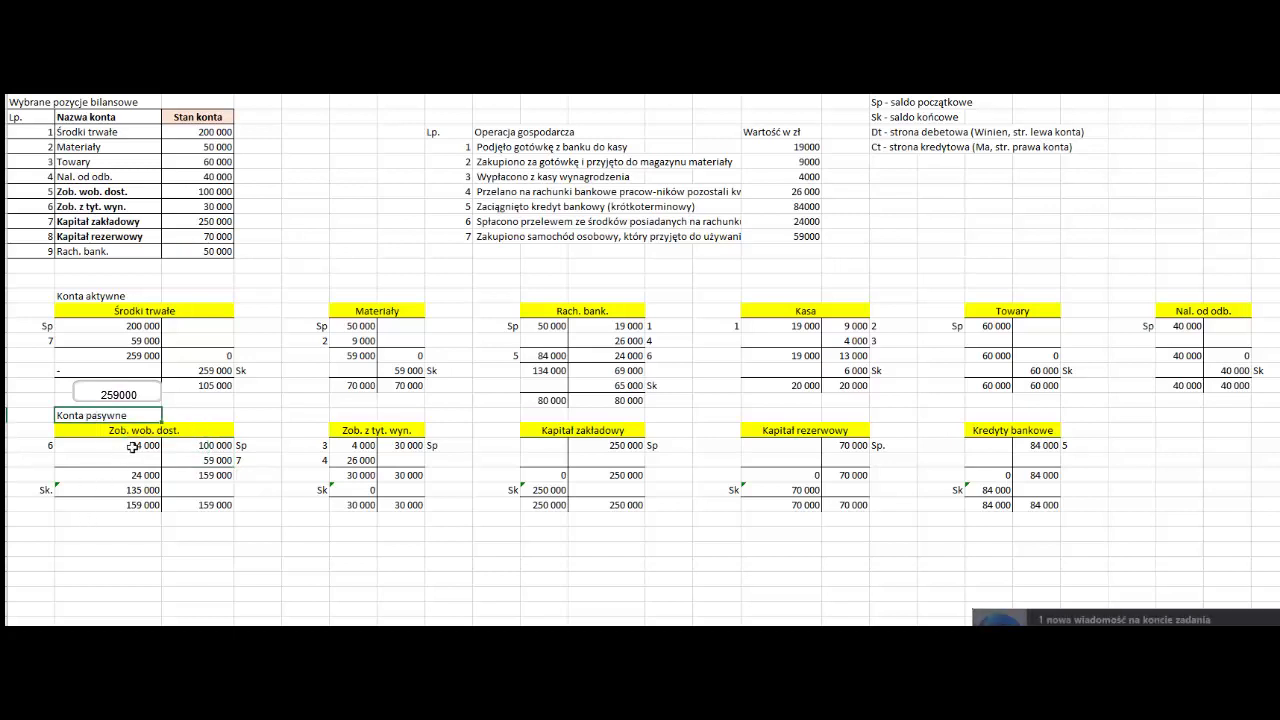
drag(133, 447, 131, 460)
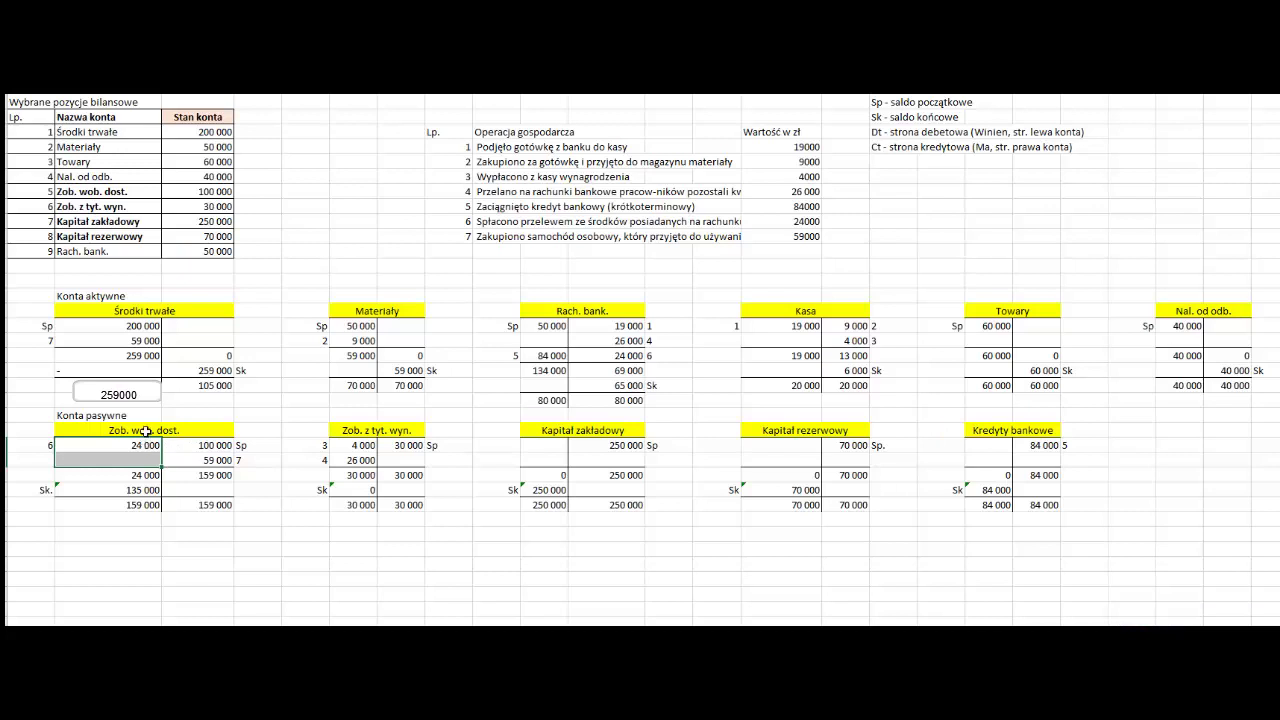
click(146, 430)
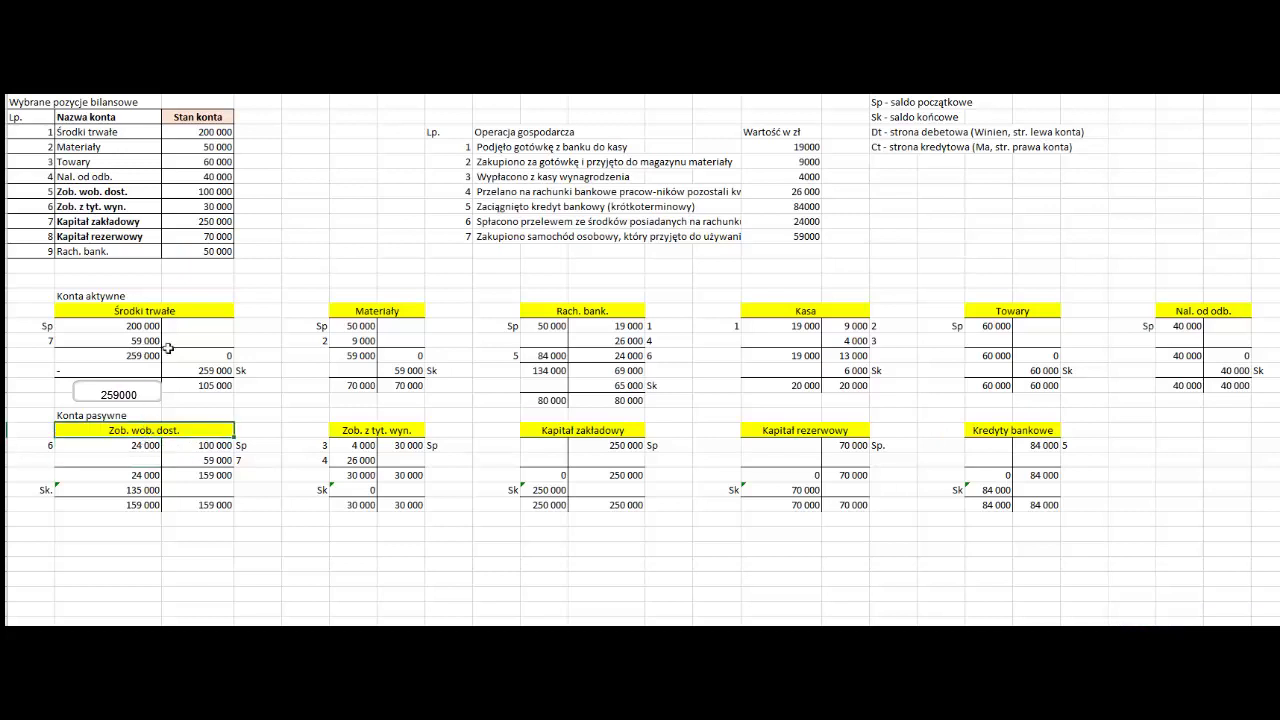
click(137, 474)
key(alt+equal)
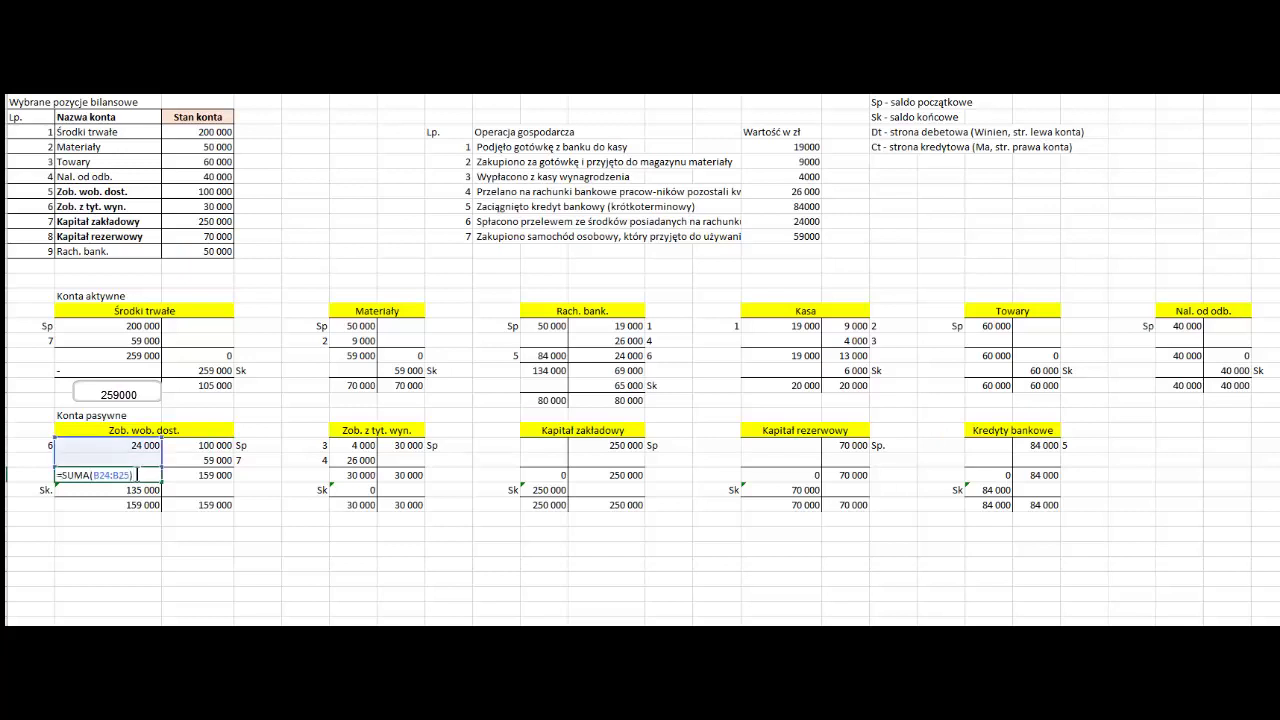
key(alt+equal)
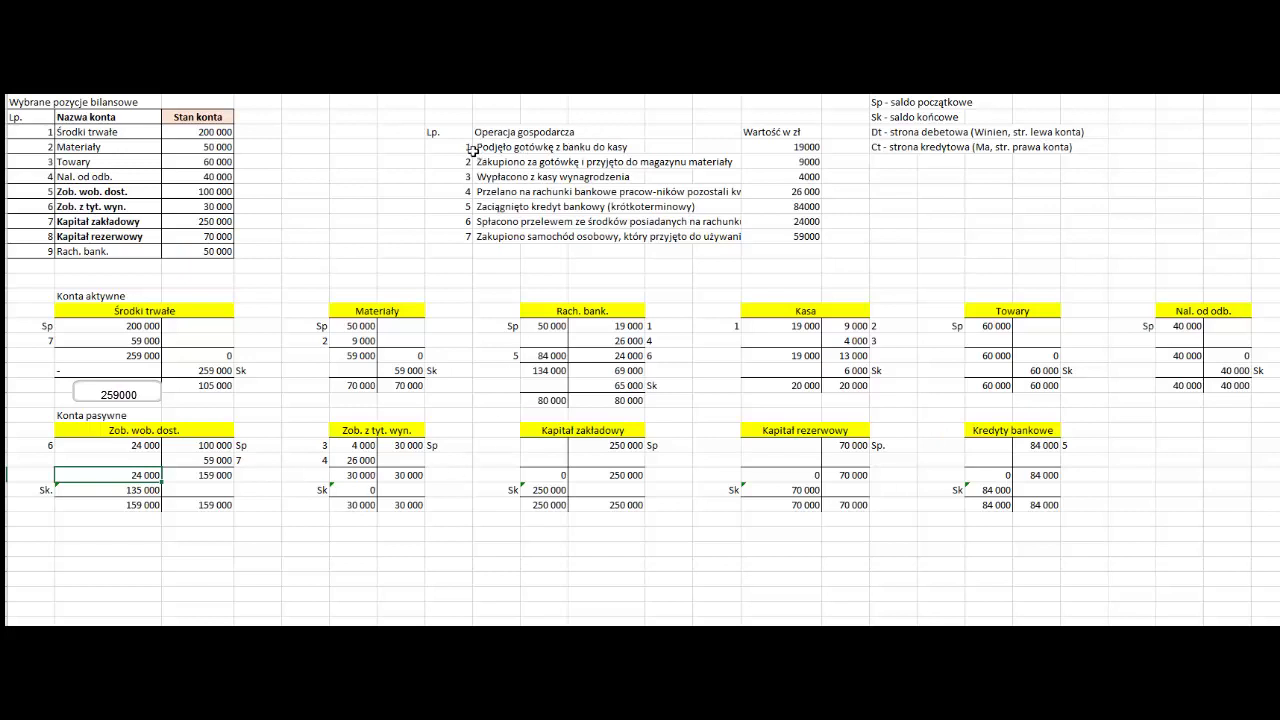
Review the Operacja gospodarcza list with its Wartość w zł amounts and the turnover and closing balance rows of Środki trwałe
drag(482, 133, 482, 234)
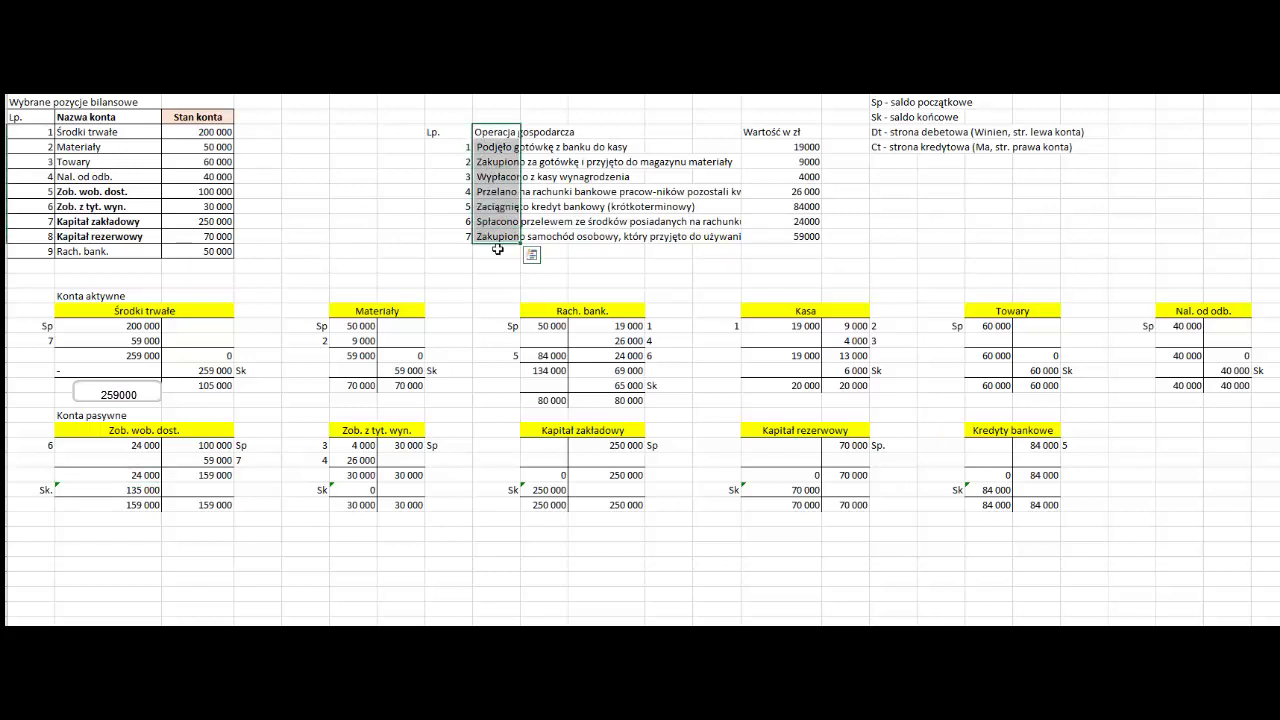
drag(806, 147, 800, 236)
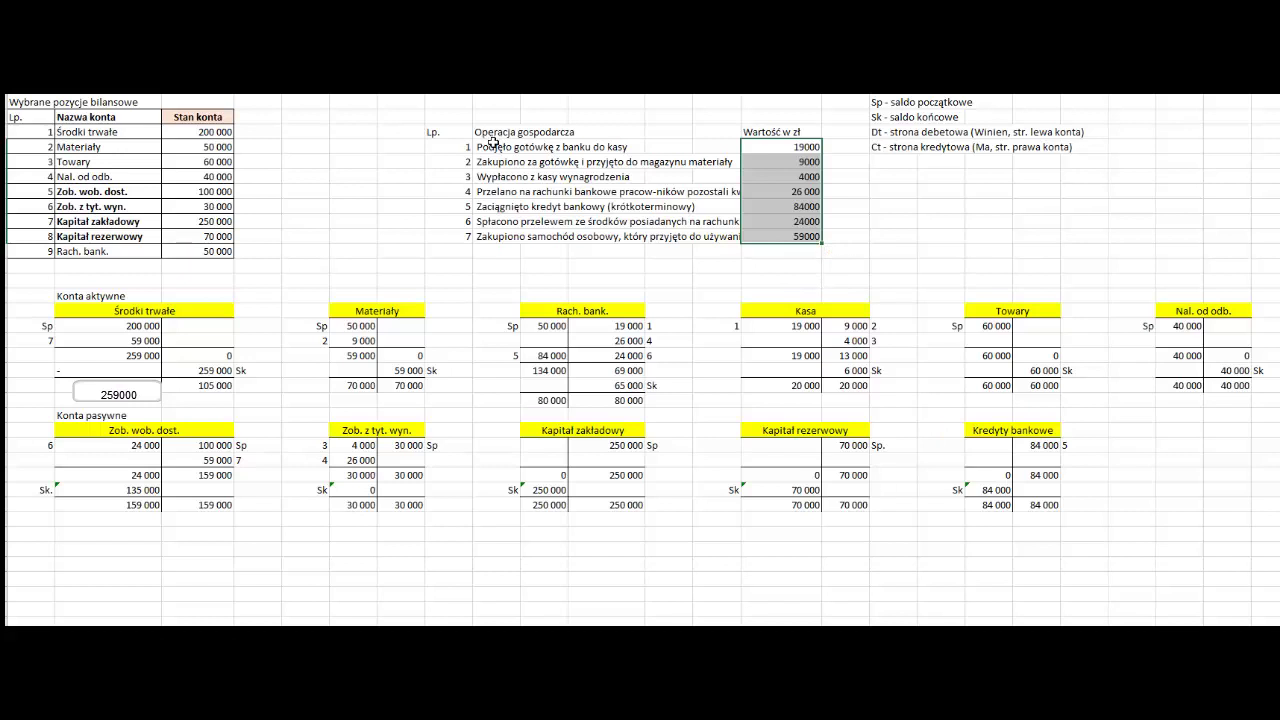
drag(492, 143, 495, 236)
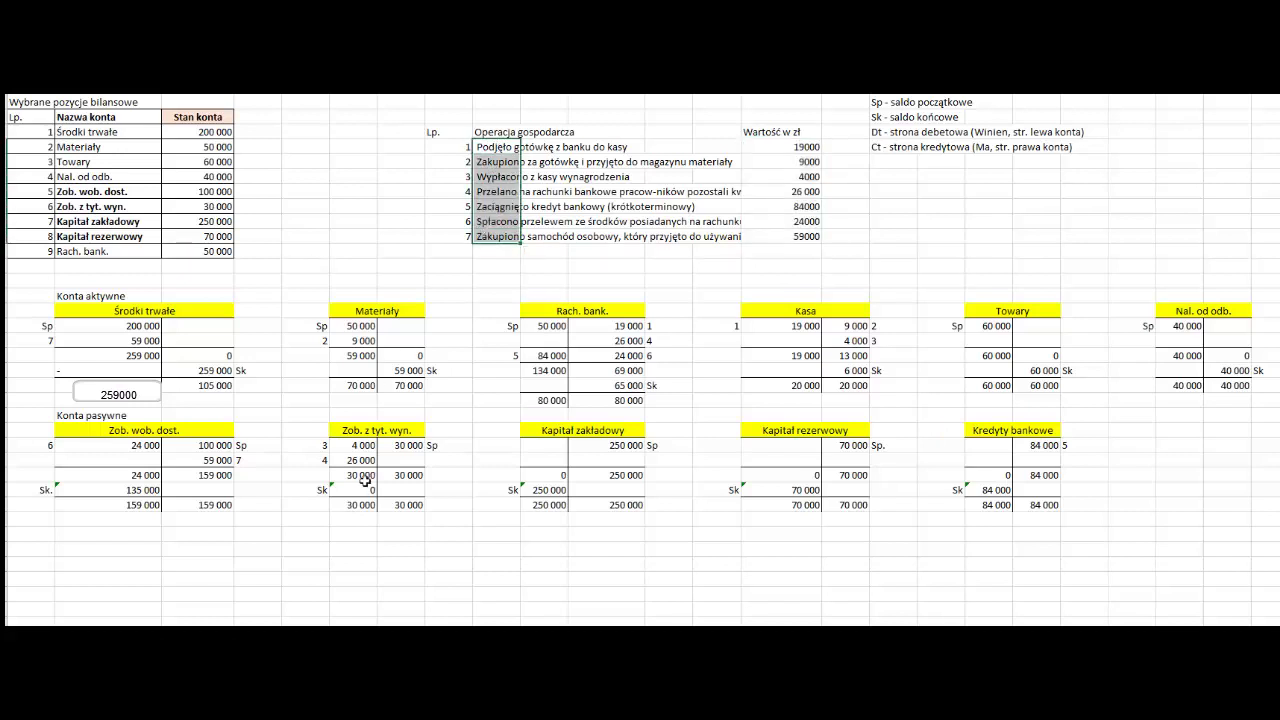
drag(115, 356, 239, 387)
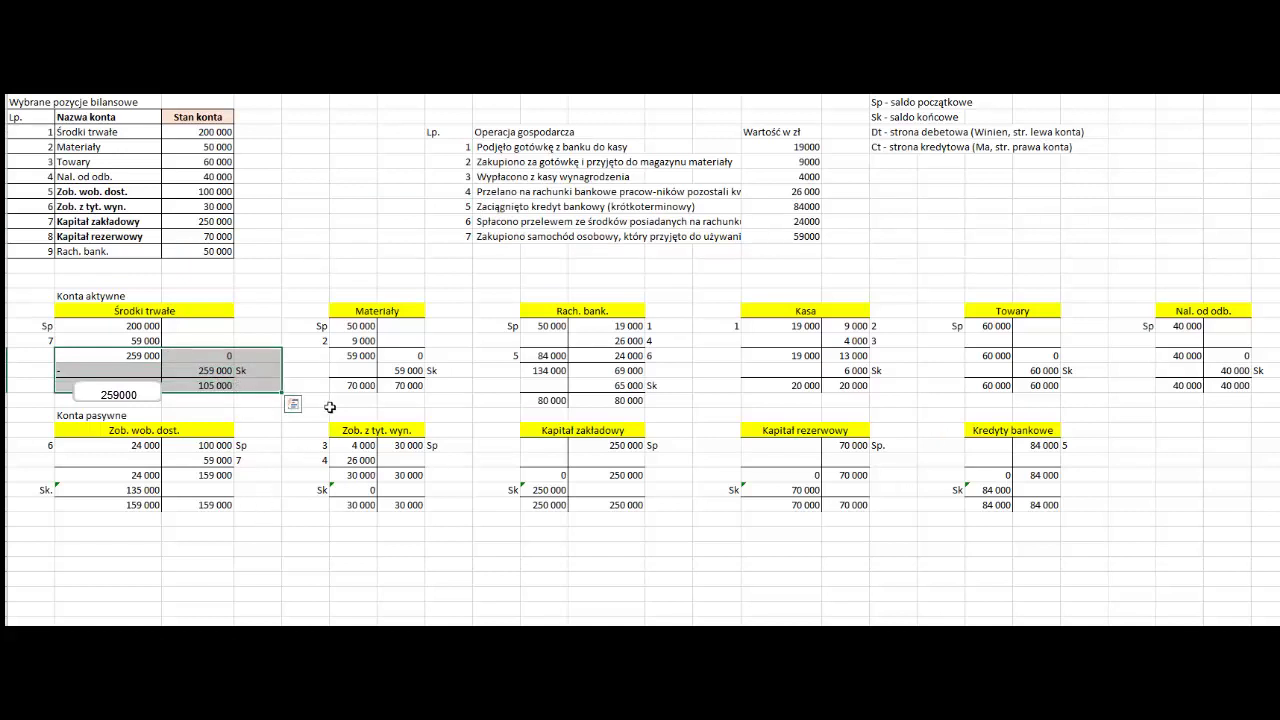
Read operation 1, Podjęto gotówkę z banku do kasy, and match it and its value to the Rach. bank. and Kasa accounts
click(498, 148)
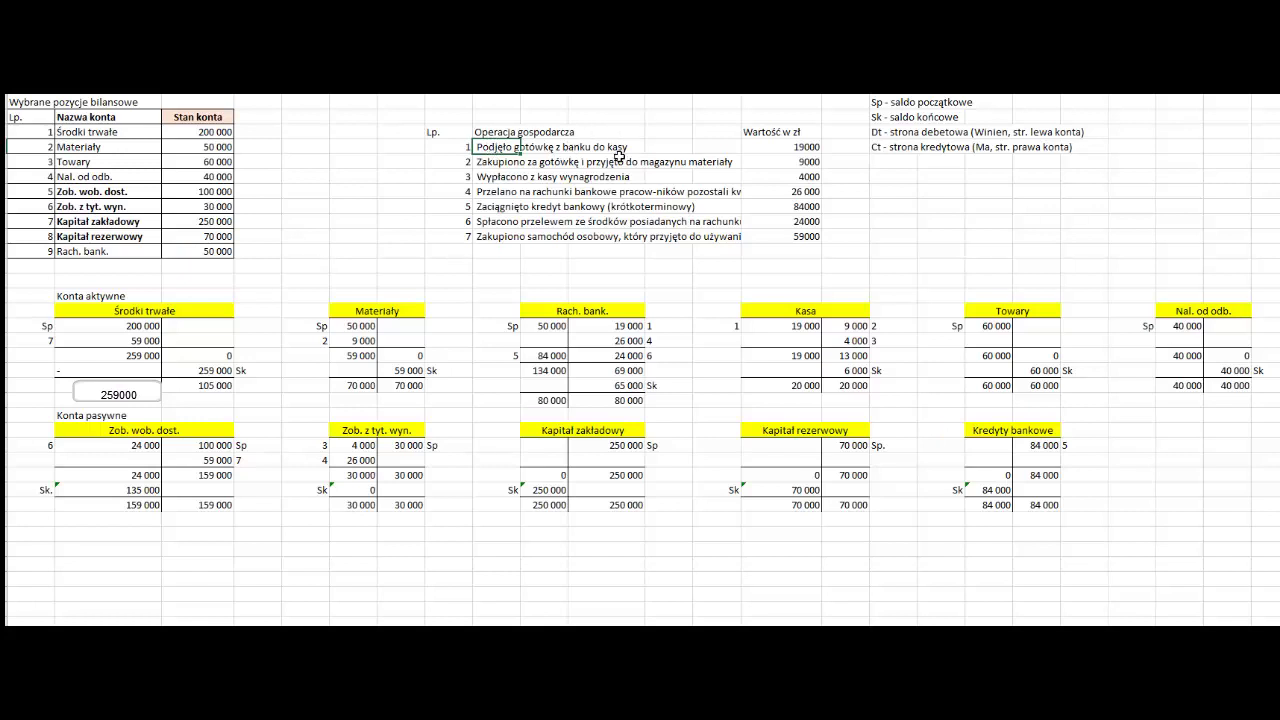
click(557, 312)
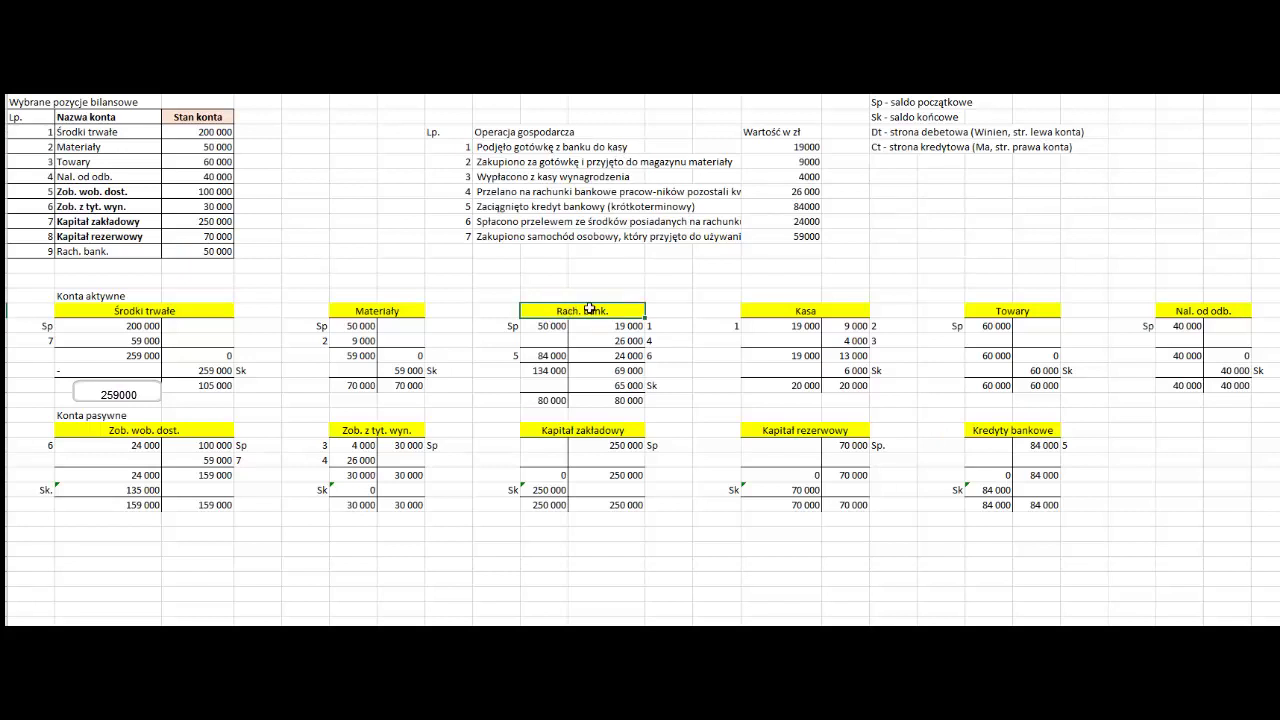
click(784, 313)
click(568, 313)
click(782, 312)
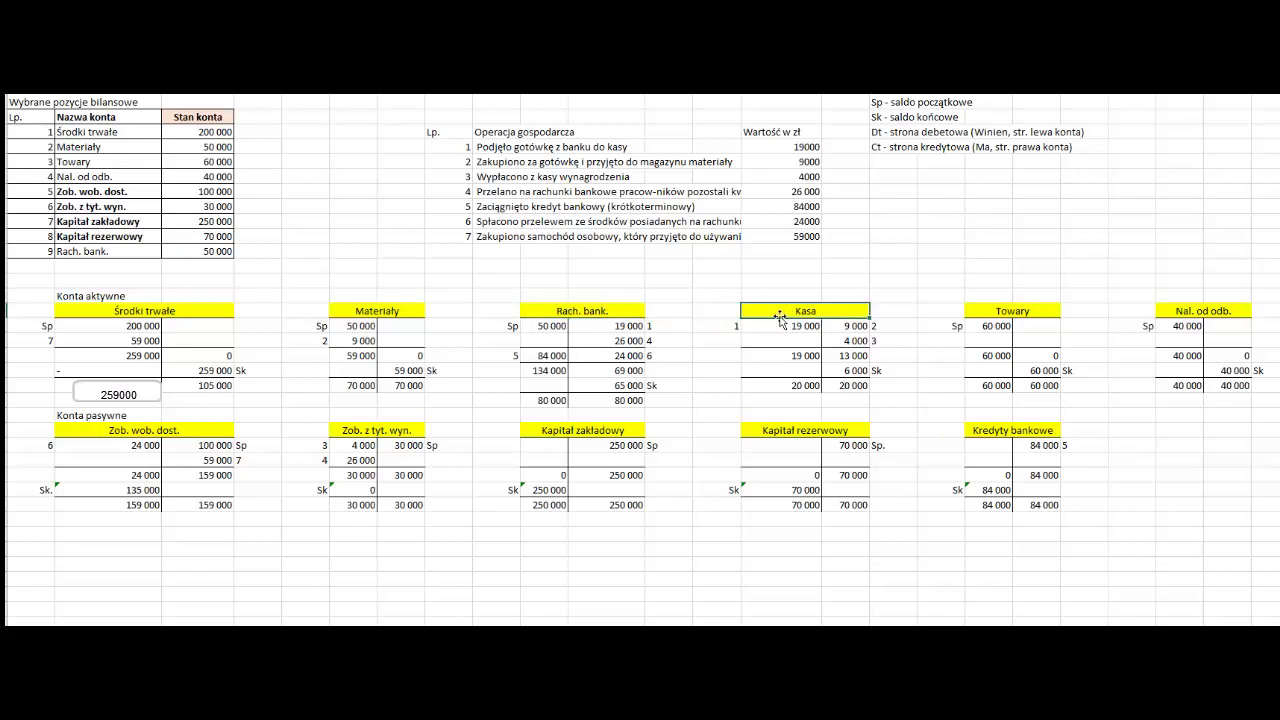
click(486, 147)
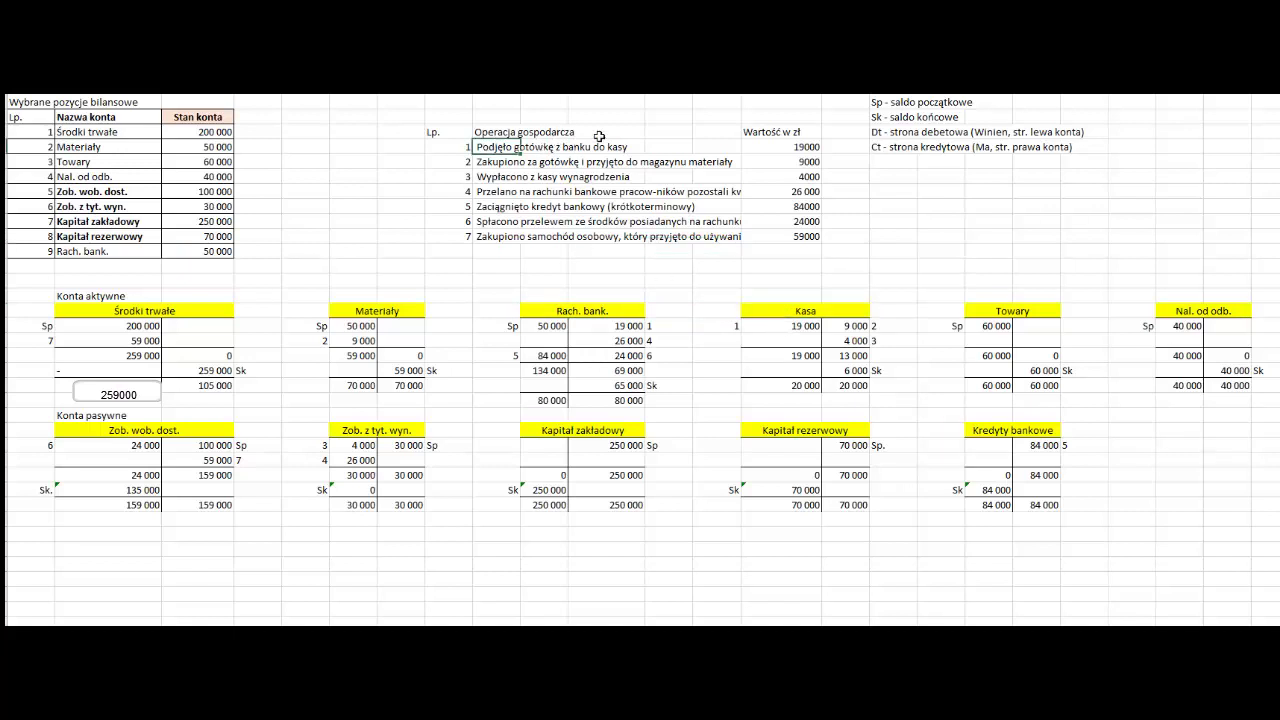
click(772, 147)
click(797, 146)
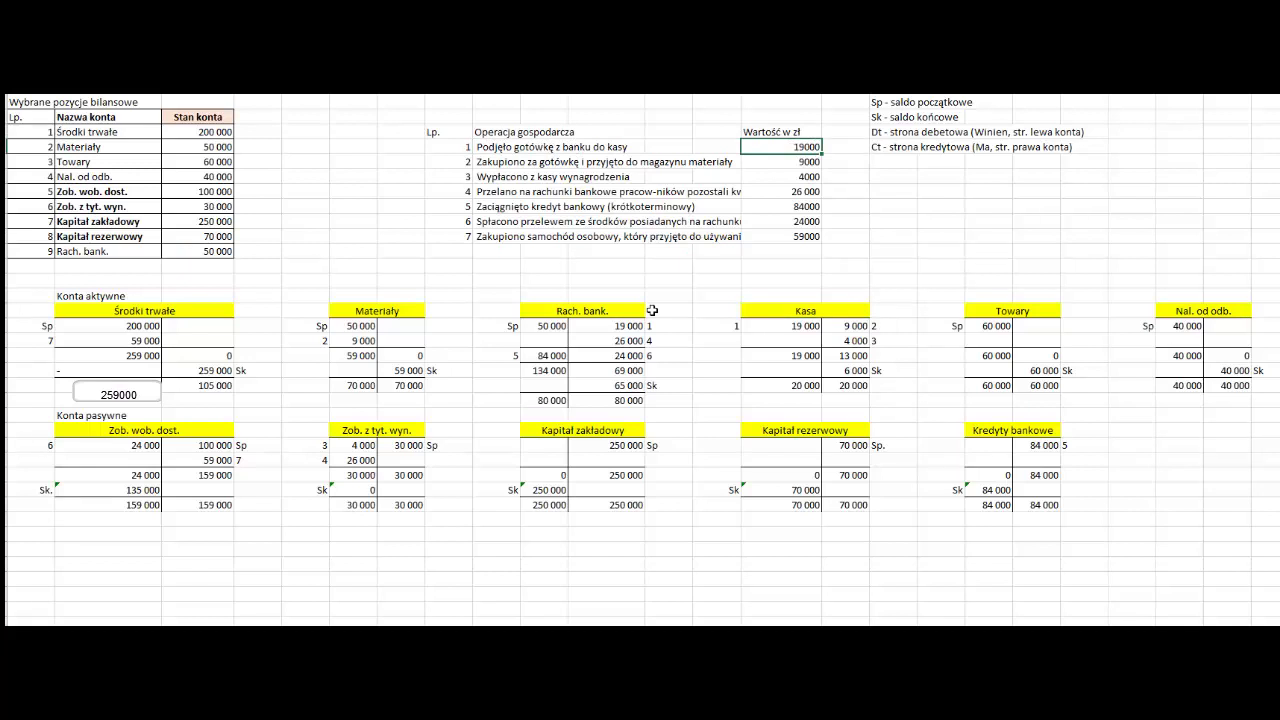
Check that Rach. bank. belongs to Konta aktywne and examine its credit entry for operation 1
click(497, 146)
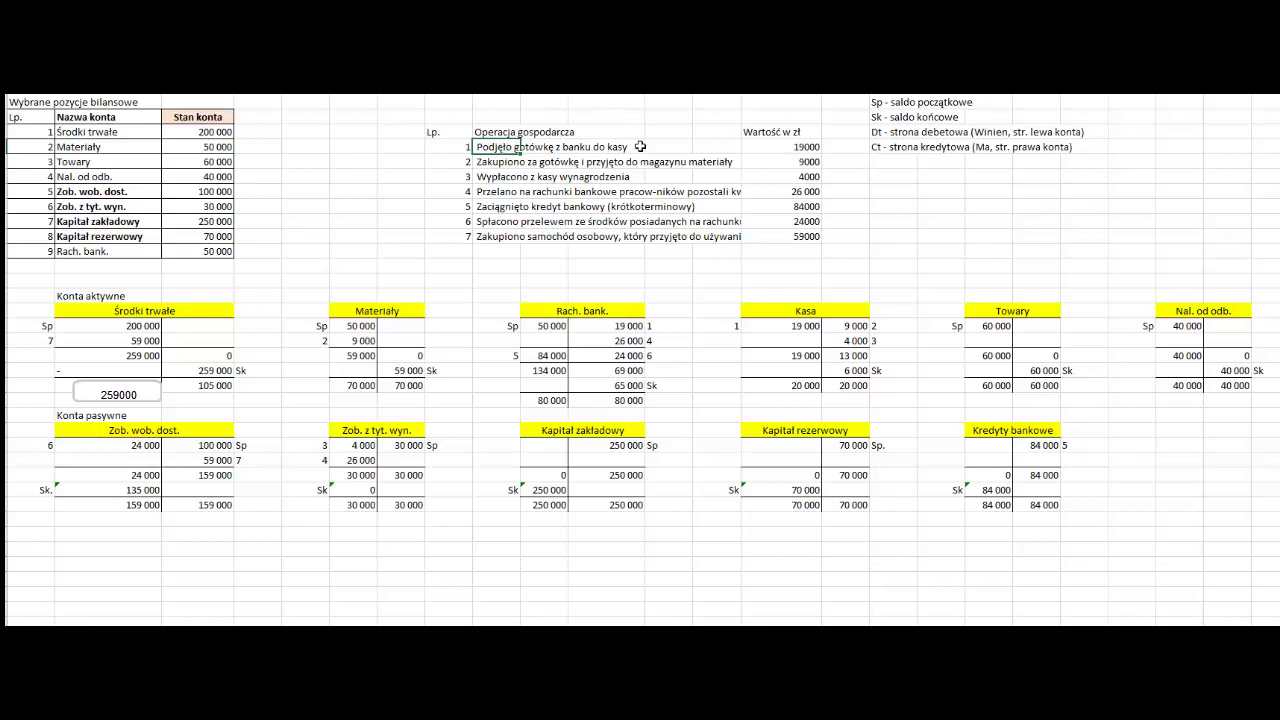
click(528, 312)
click(106, 292)
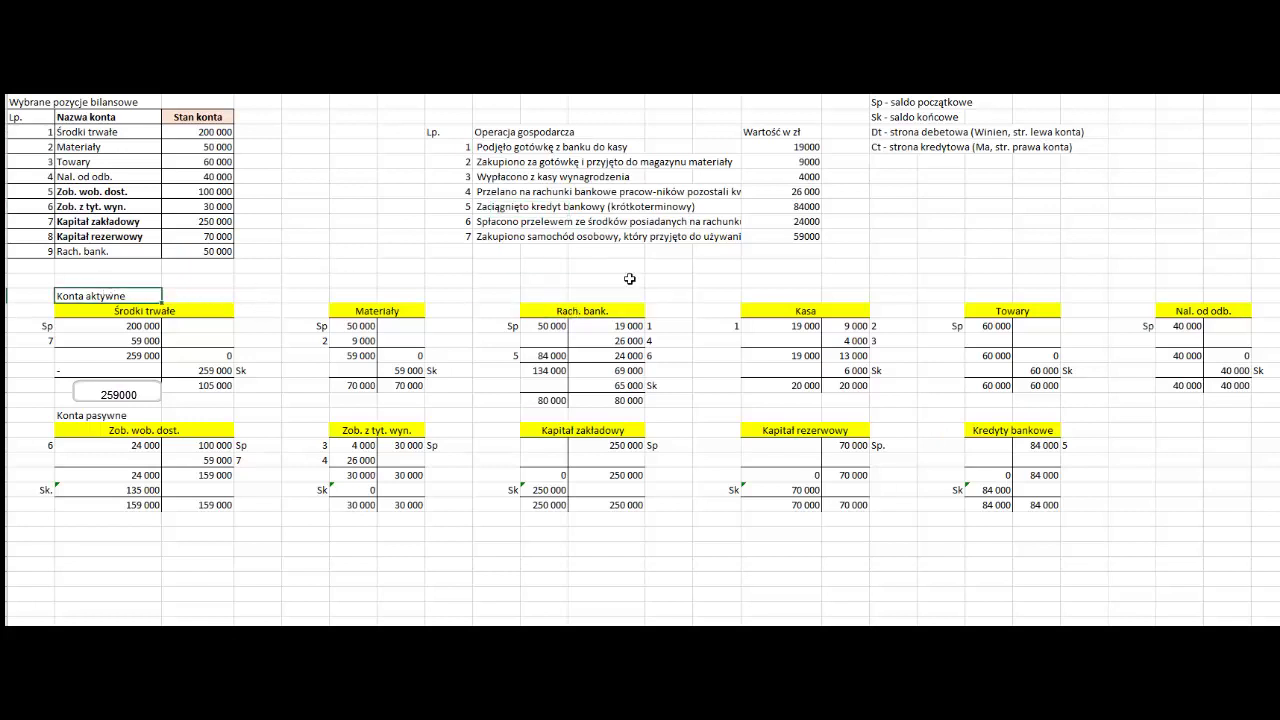
click(580, 313)
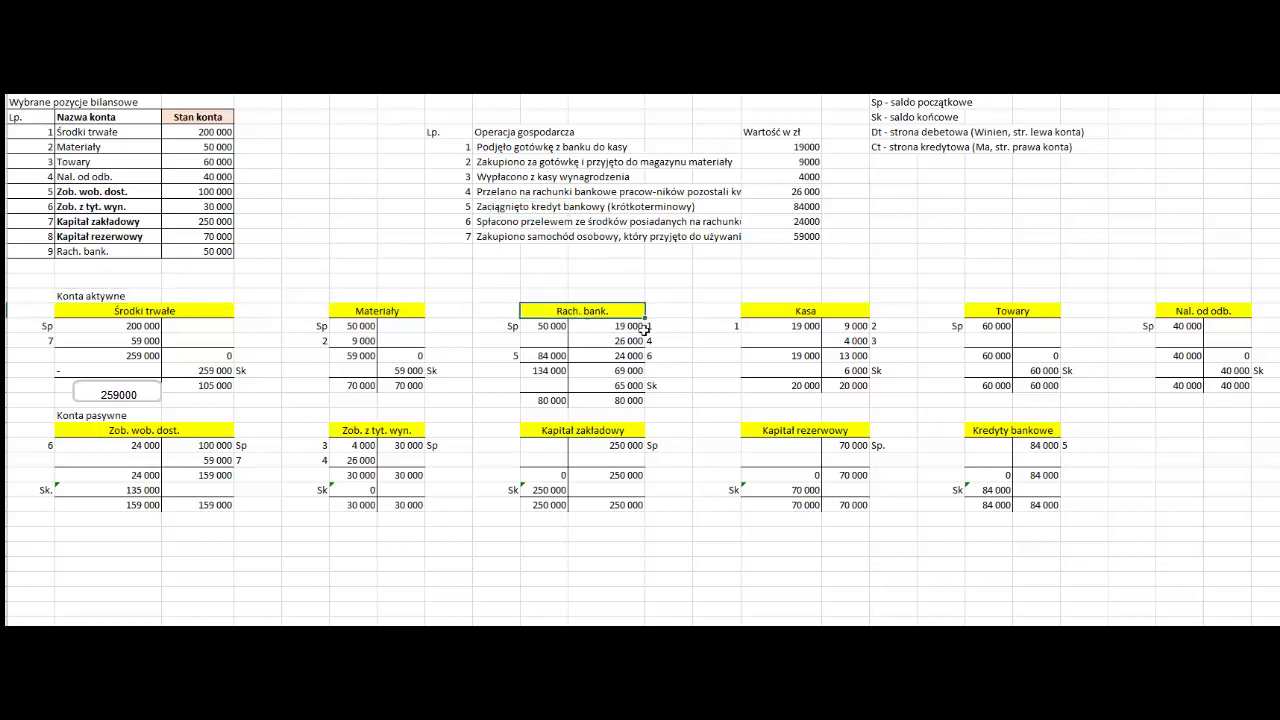
drag(594, 325, 659, 326)
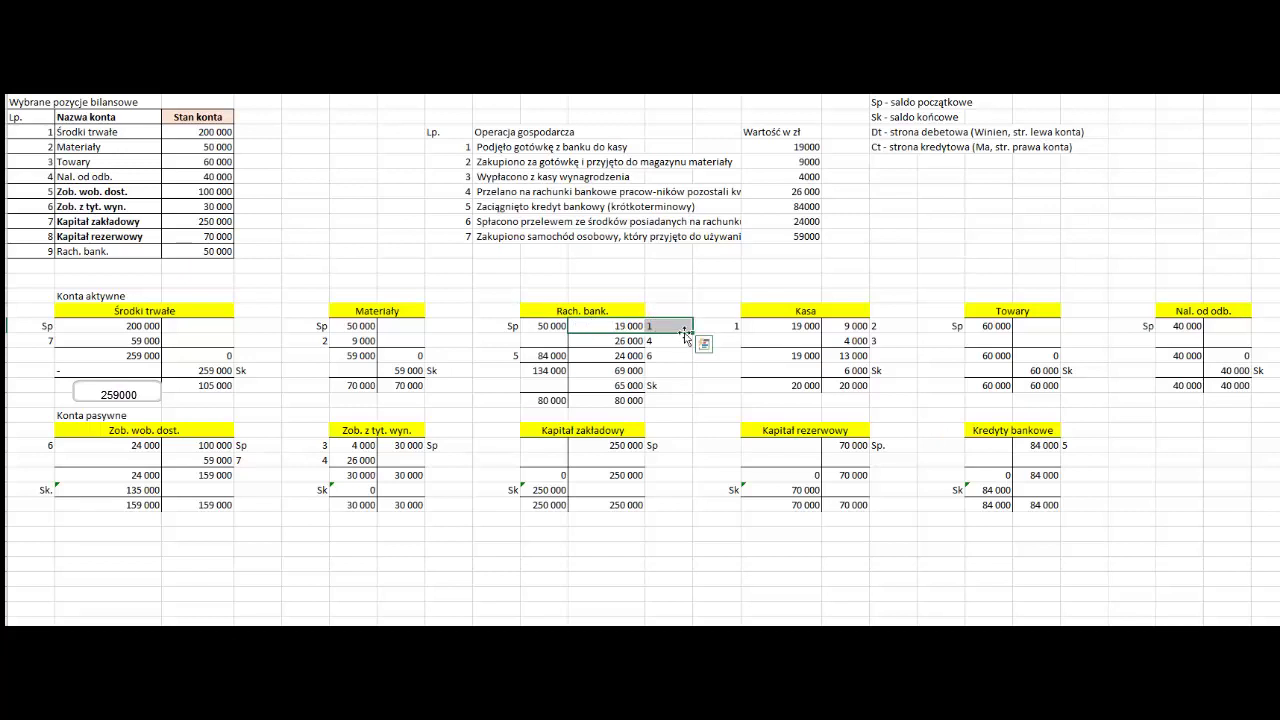
Examine the debit entry for operation 1 in the Kasa account
drag(770, 325, 720, 327)
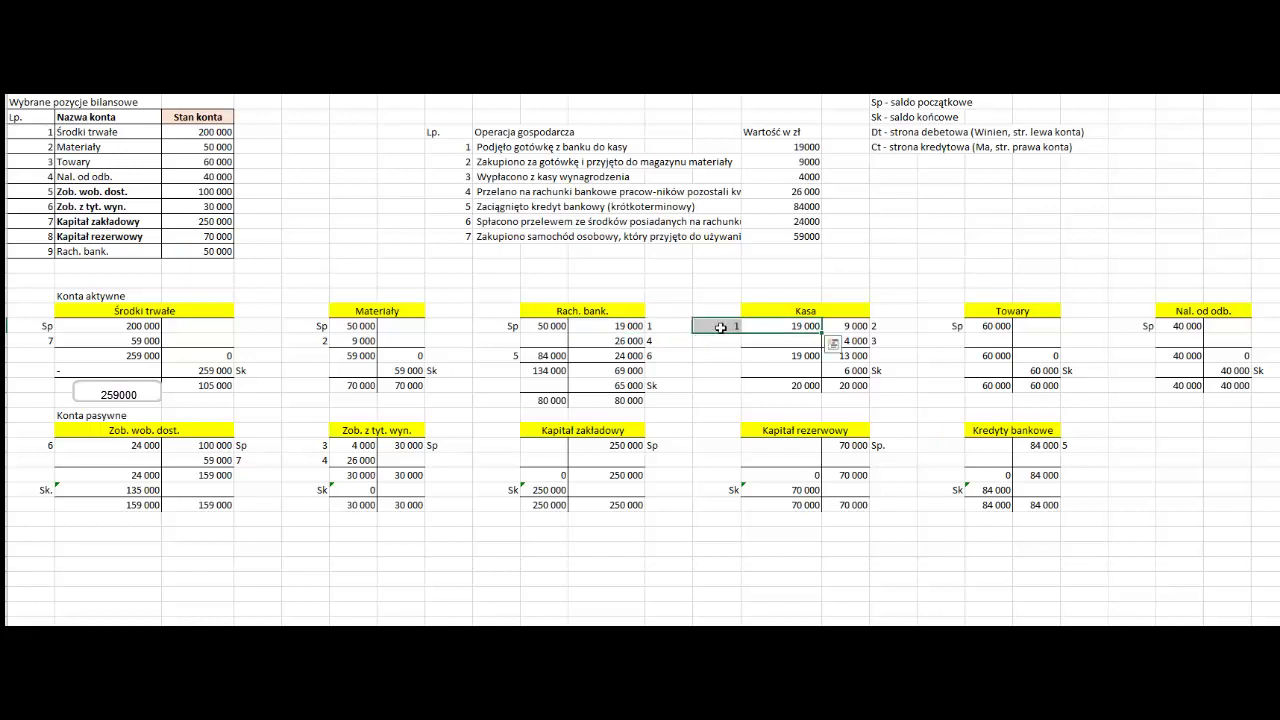
click(786, 312)
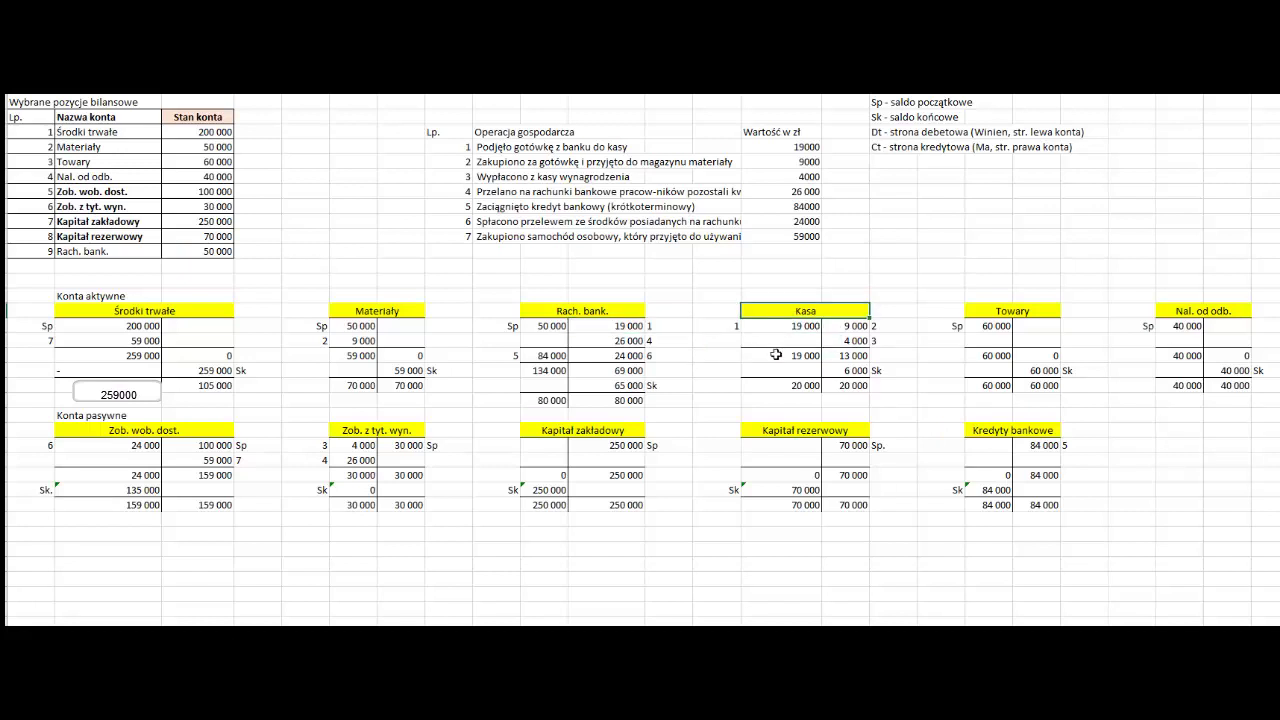
drag(766, 327, 728, 330)
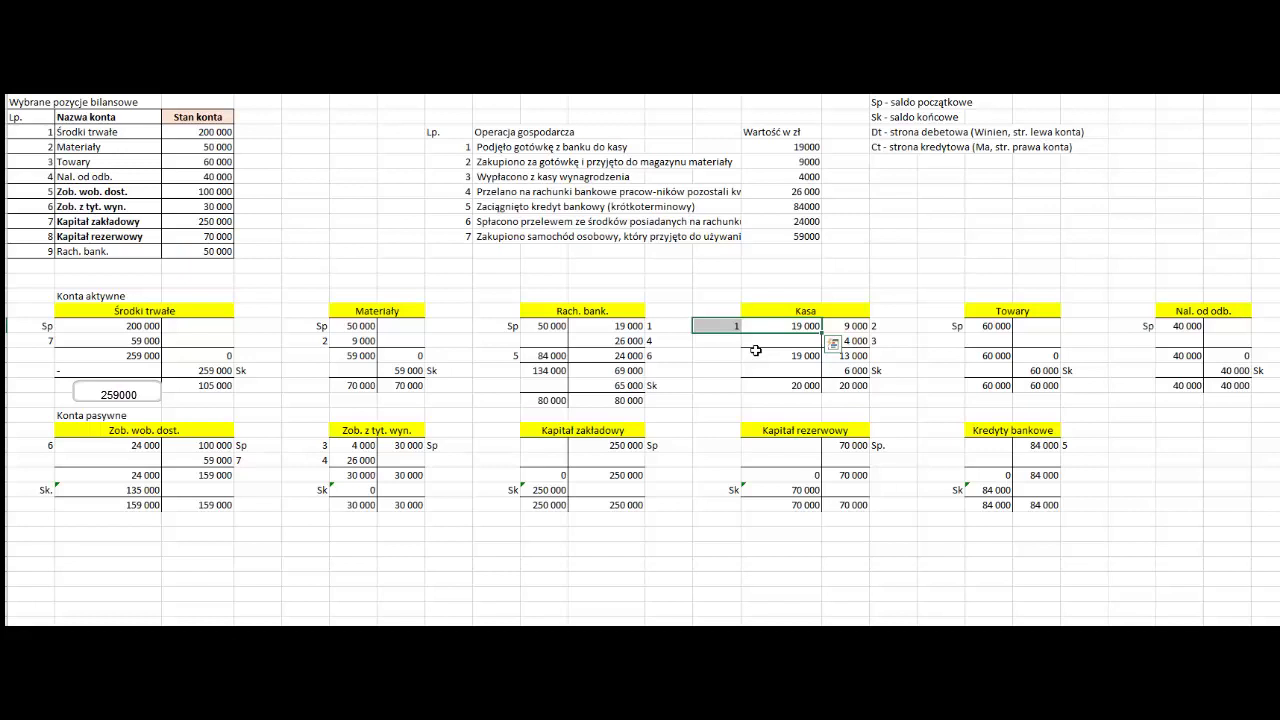
click(760, 342)
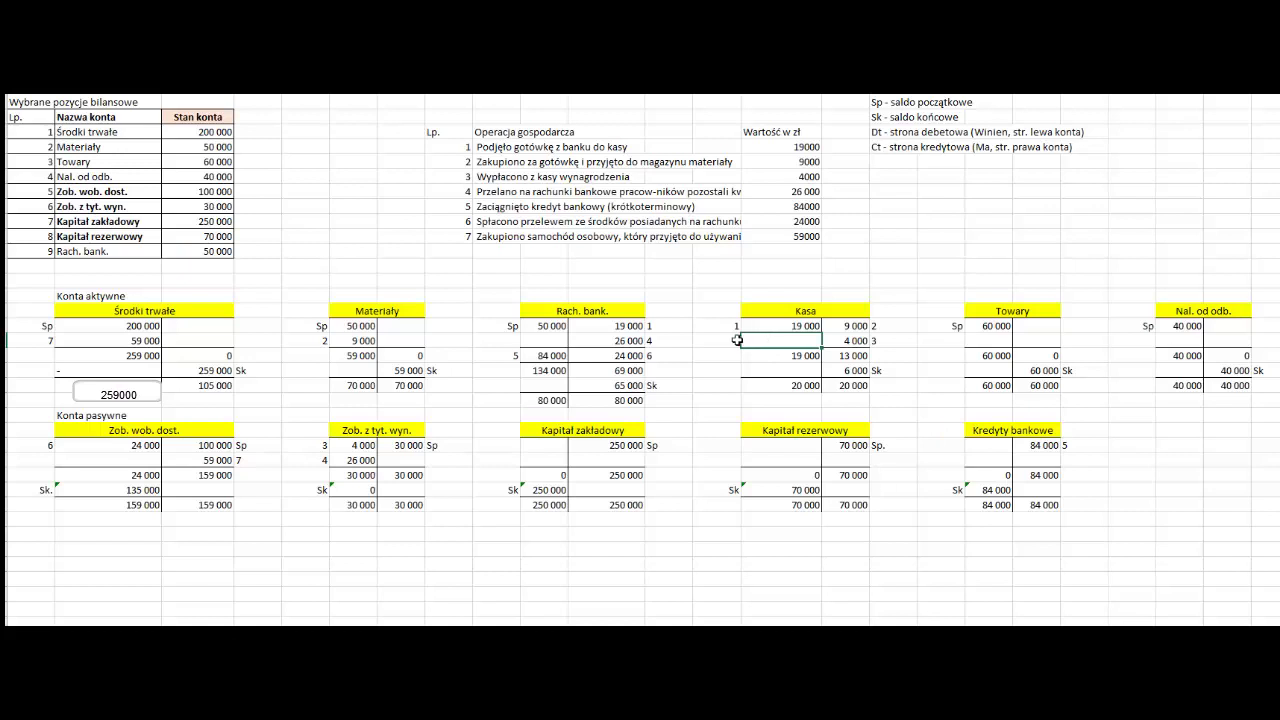
drag(733, 325, 763, 325)
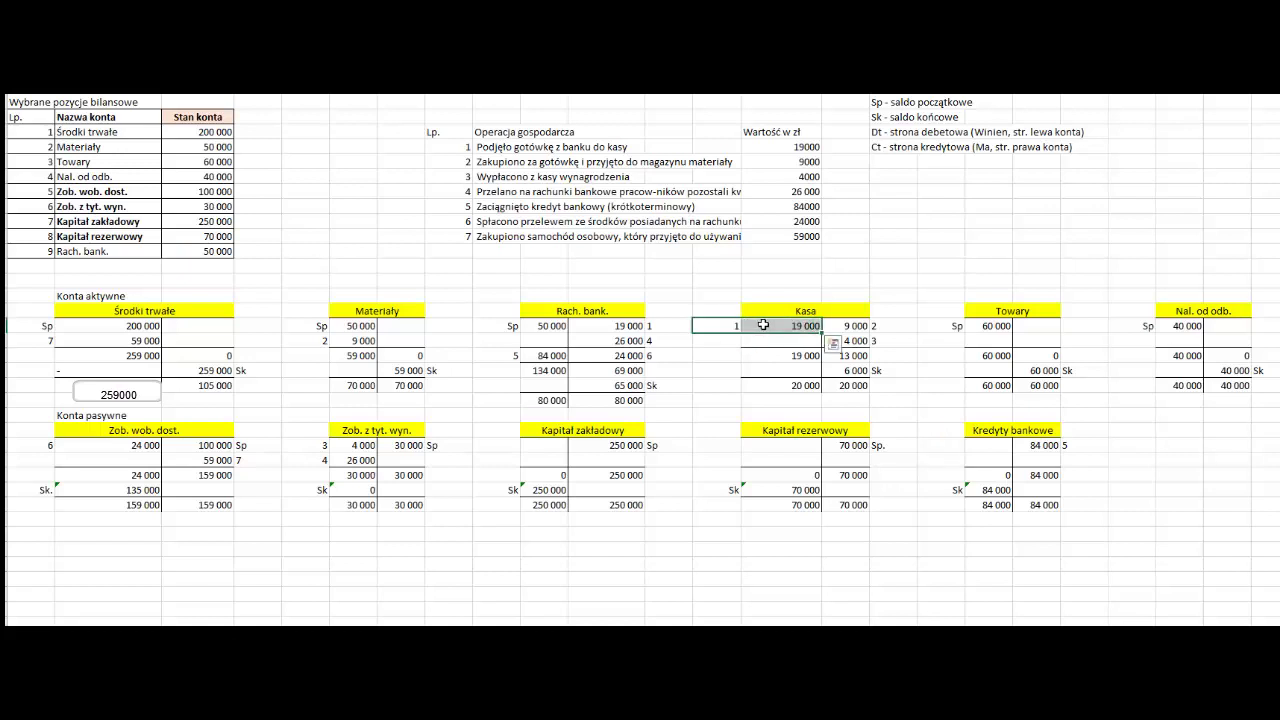
Inspect the =N4 references behind the operation 1 entries on the debit side of Kasa and credit side of Rach. bank
click(785, 325)
text(=N4)
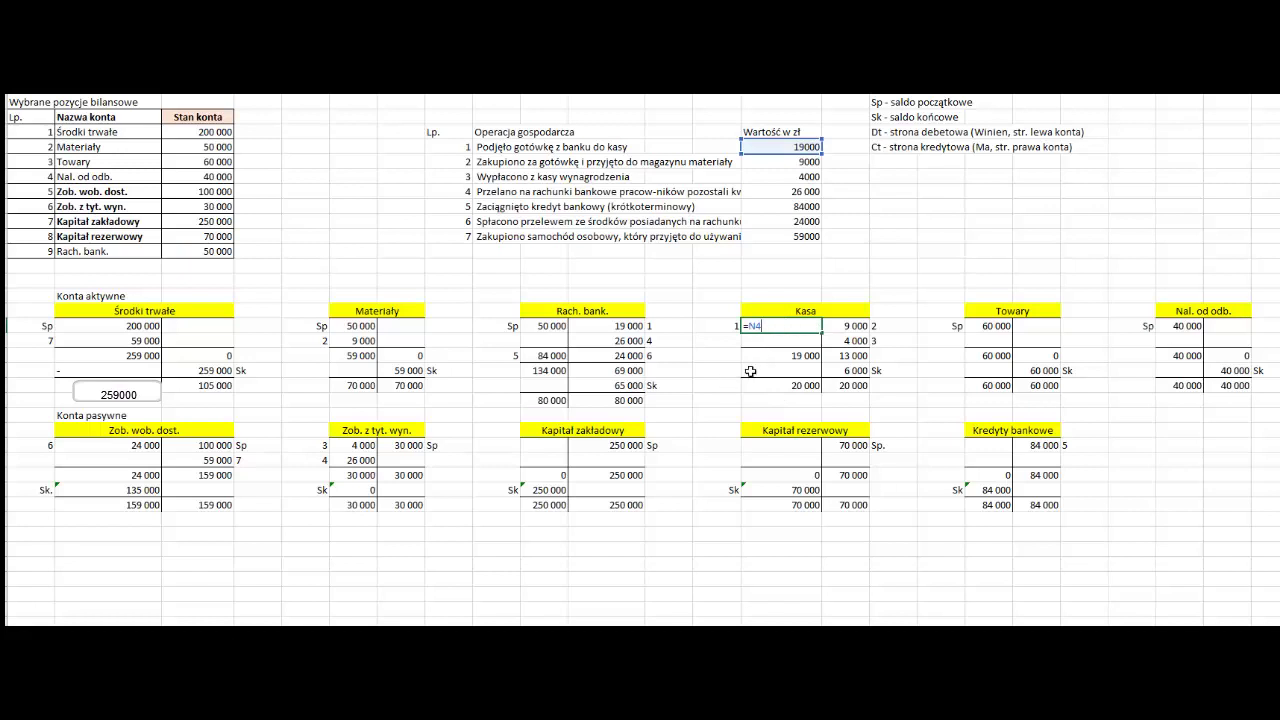
click(612, 323)
text(=N4)
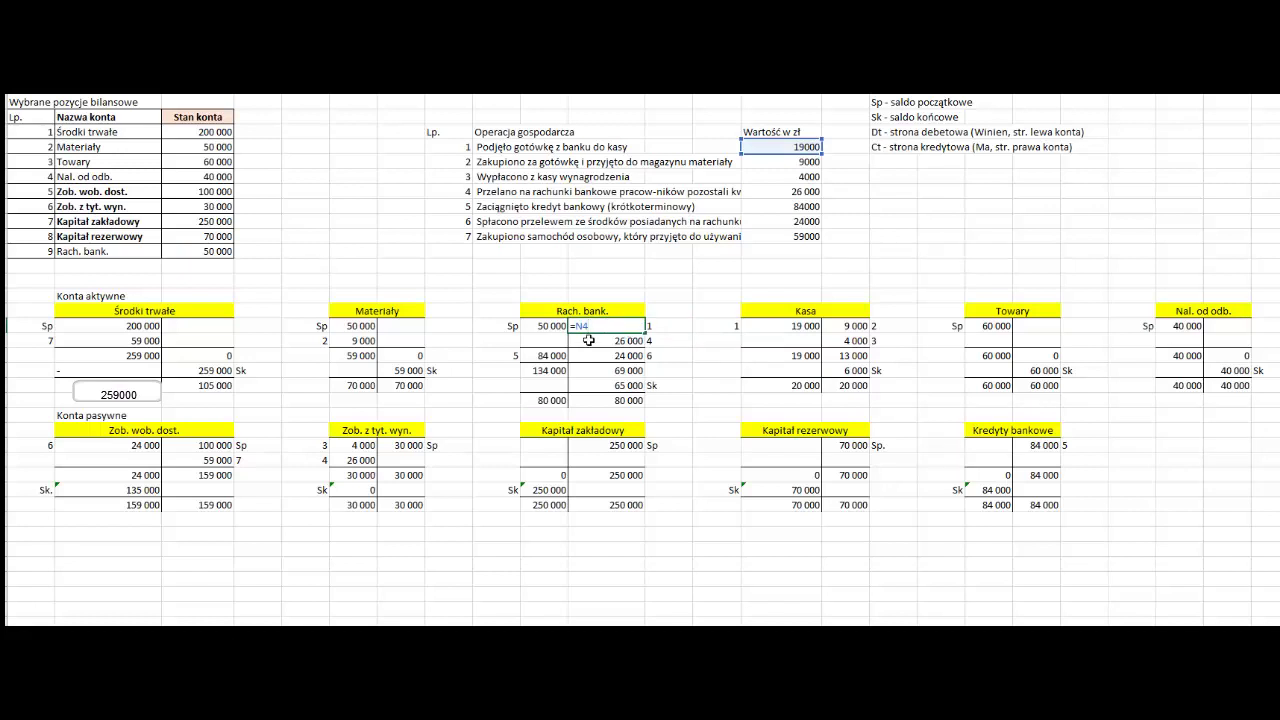
key(ctrl+Return)
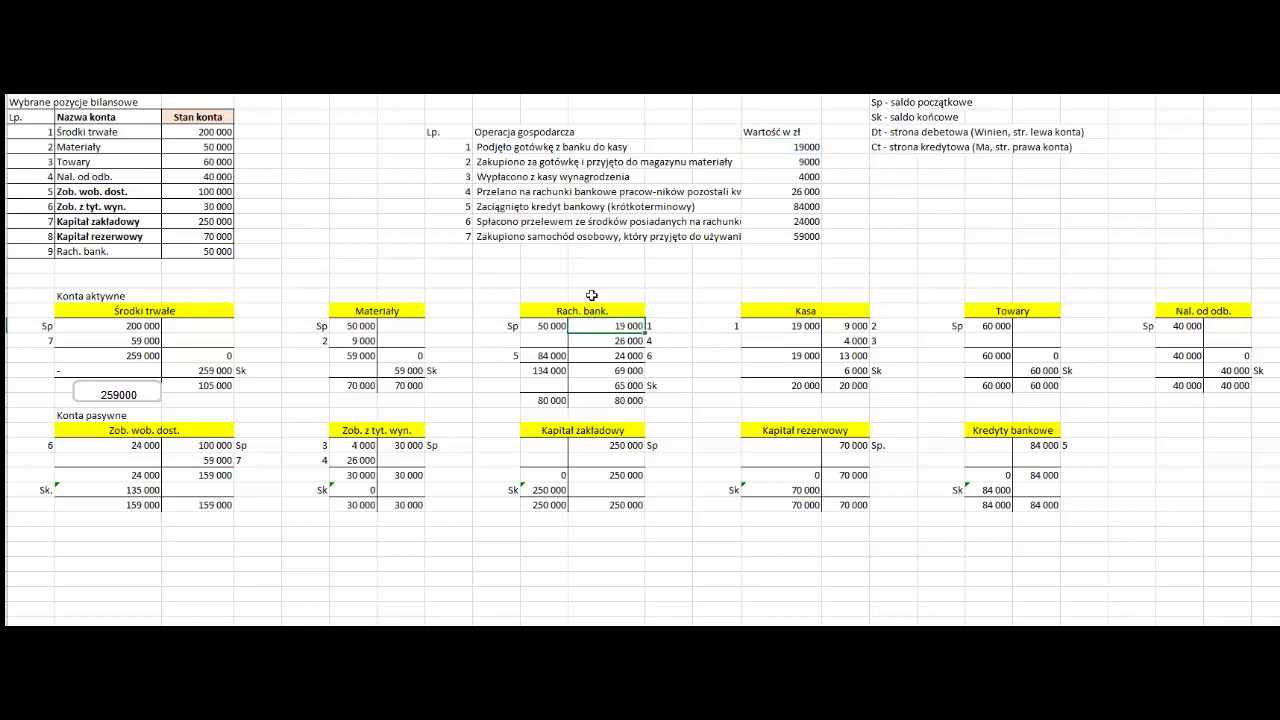
Read operation 2, the cash purchase of materials taken into the warehouse, and locate the Kasa account
click(451, 161)
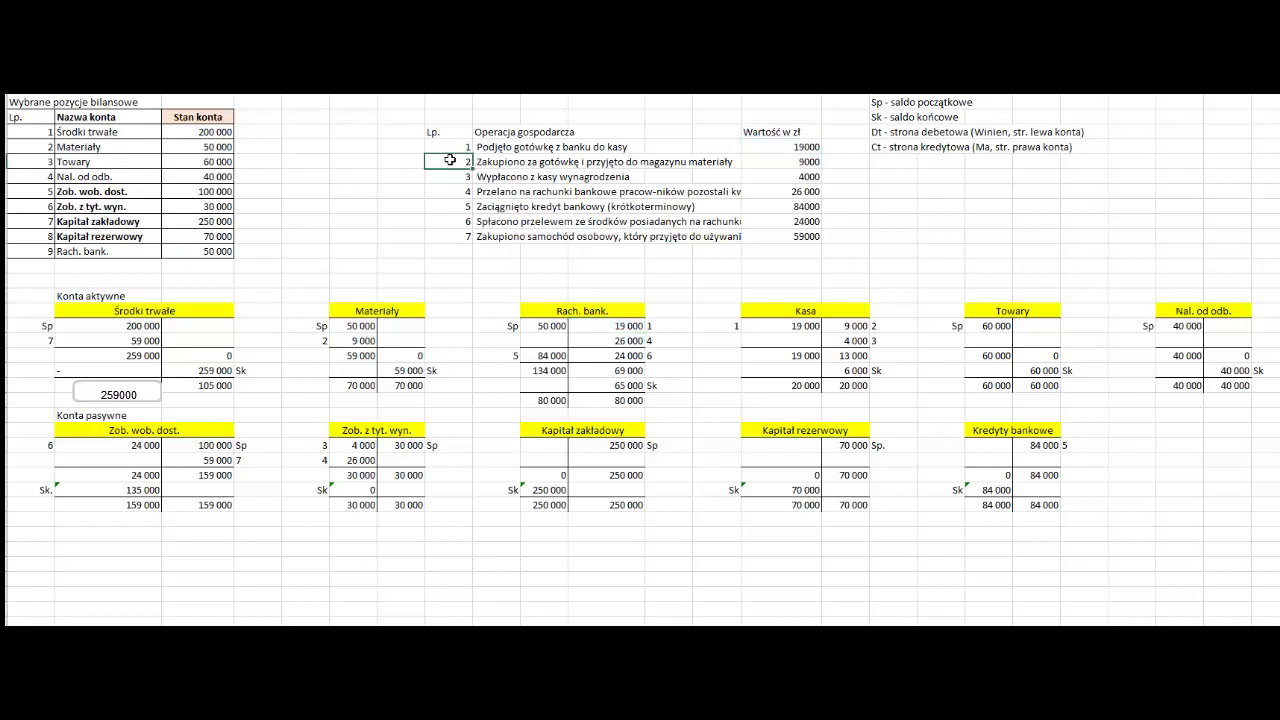
click(495, 162)
click(780, 310)
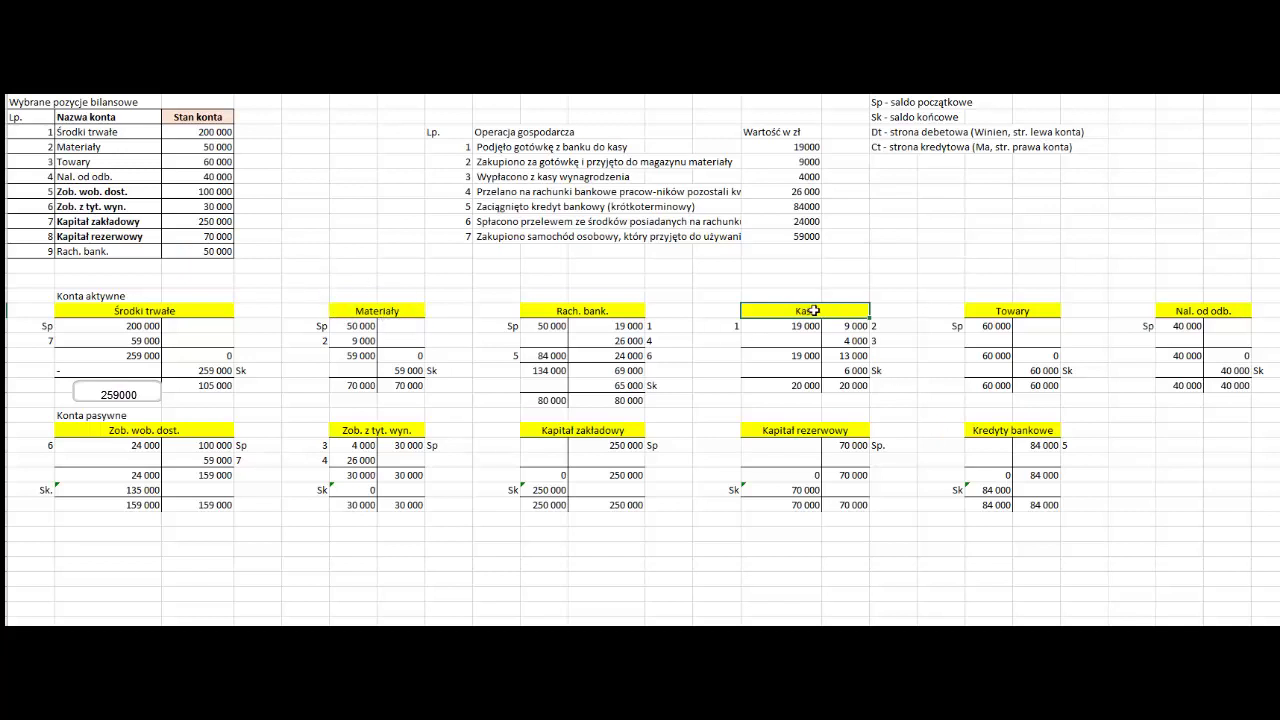
Examine the operation 3 entry on the credit side of Kasa and inspect its =N6 reference
click(876, 342)
key(ctrl+v)
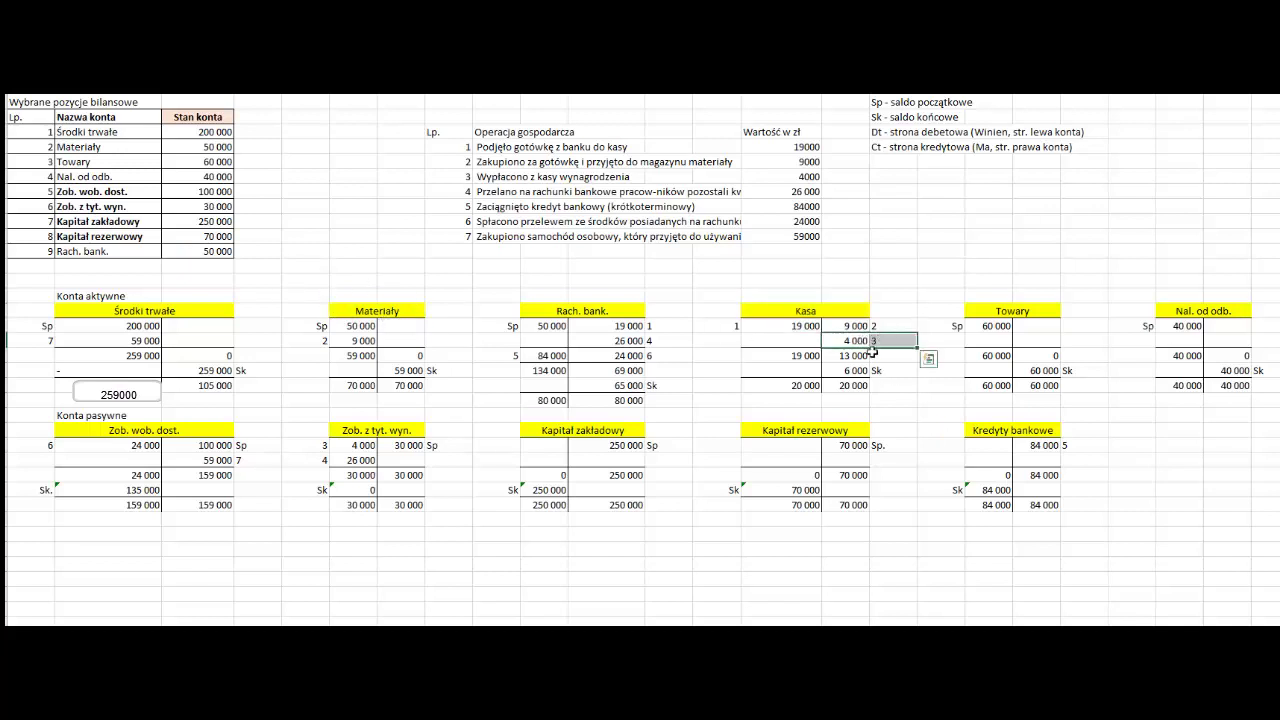
click(873, 342)
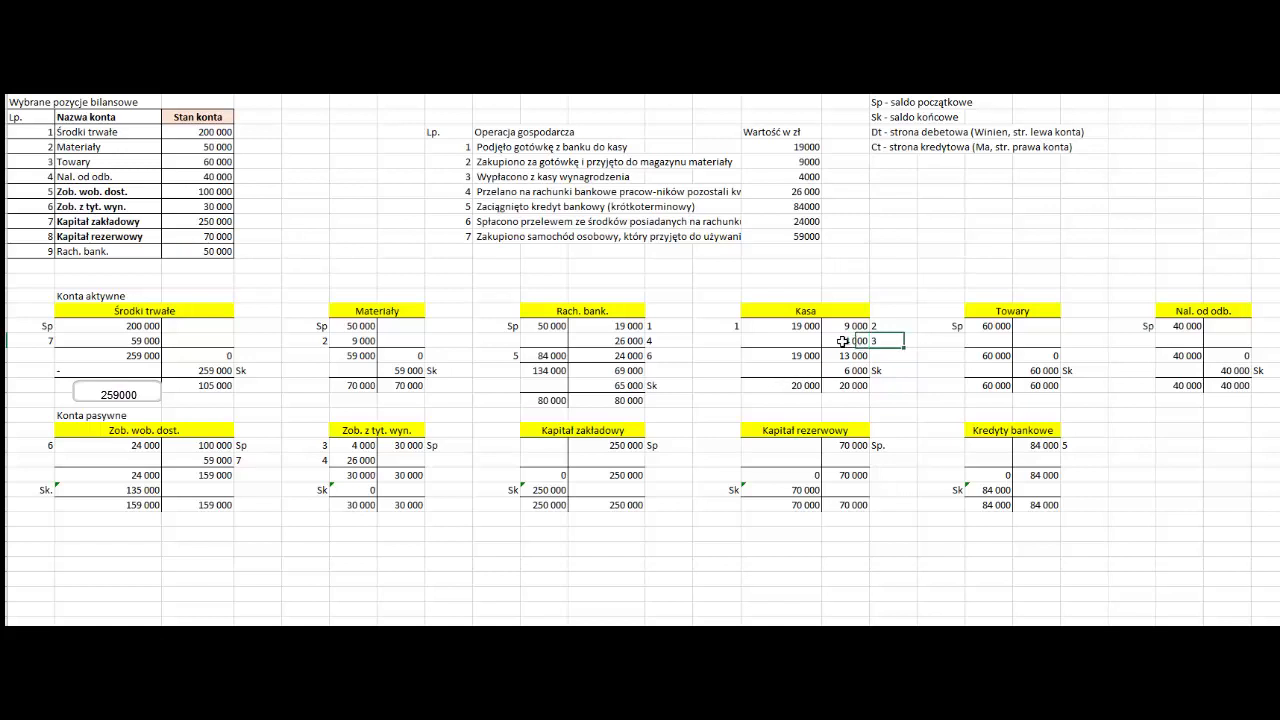
click(843, 341)
text(=N6)
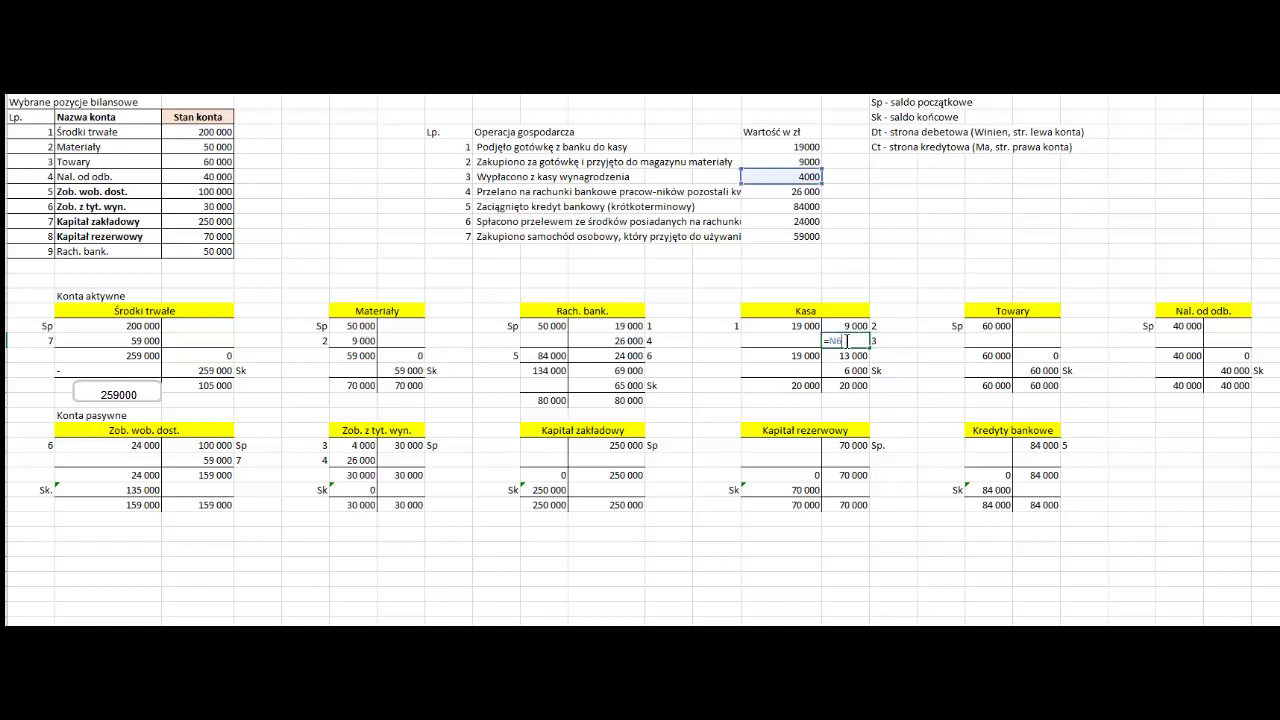
key(ctrl+Return)
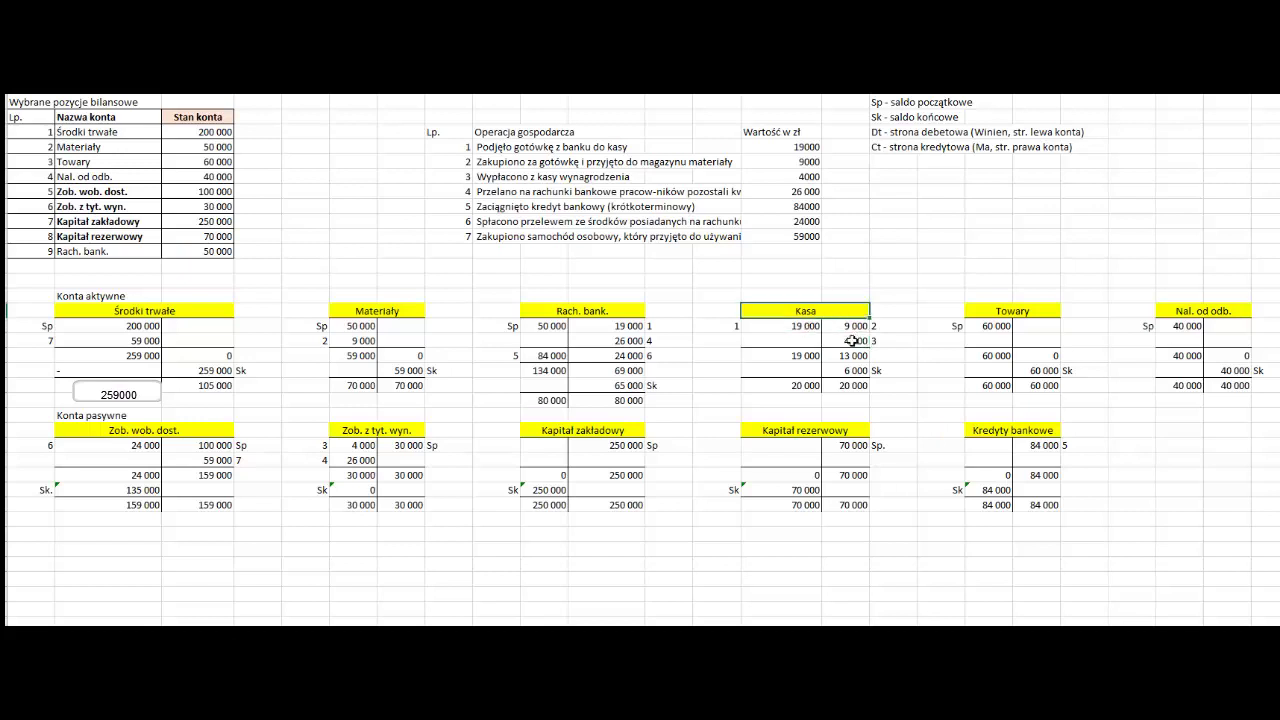
Examine the amount and operation number 3 together on the credit side of Kasa
drag(843, 341, 880, 341)
key(ctrl+v)
text(3)
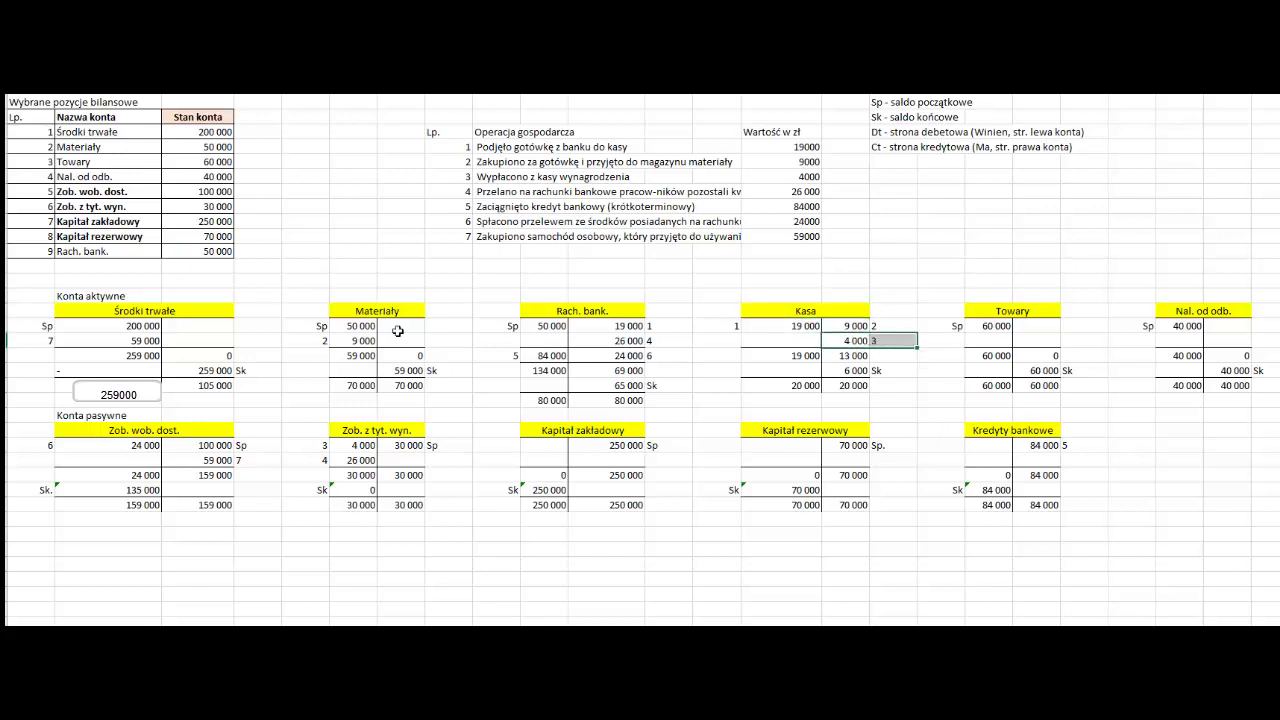
Examine the operation 2 entry on the debit side of Materiały and inspect its =N5 reference
click(306, 339)
click(350, 310)
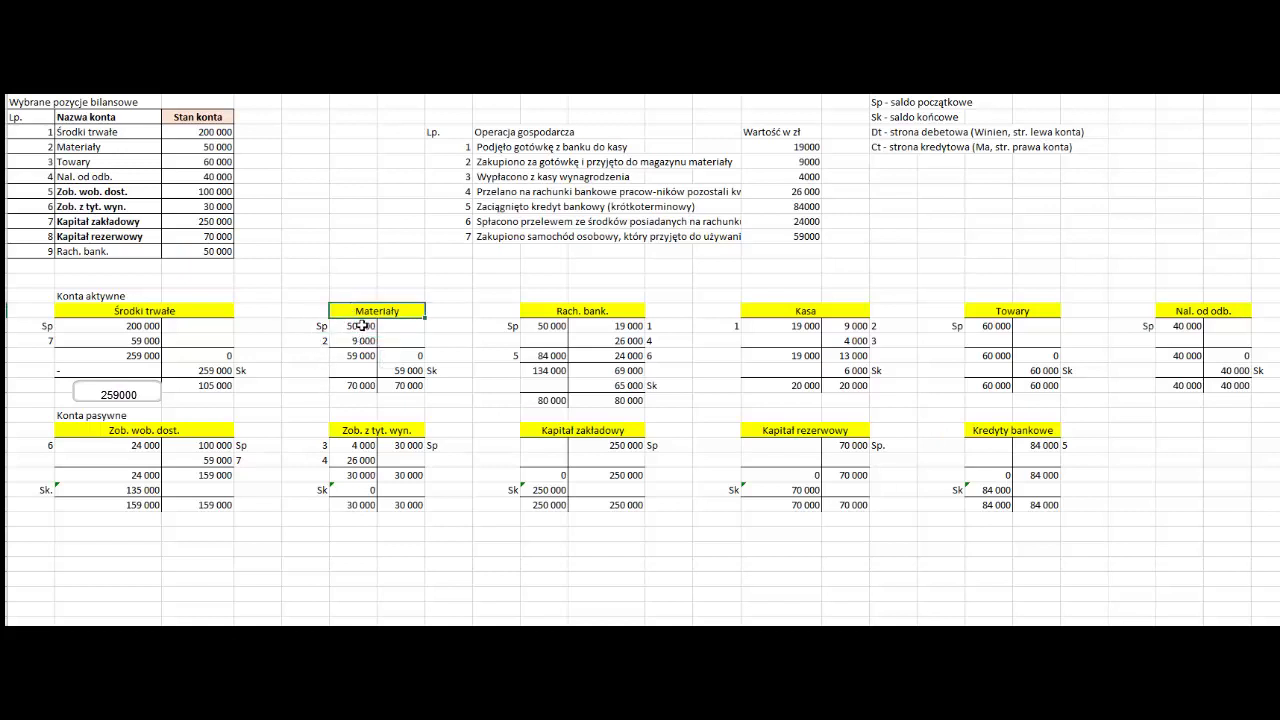
drag(355, 326, 360, 338)
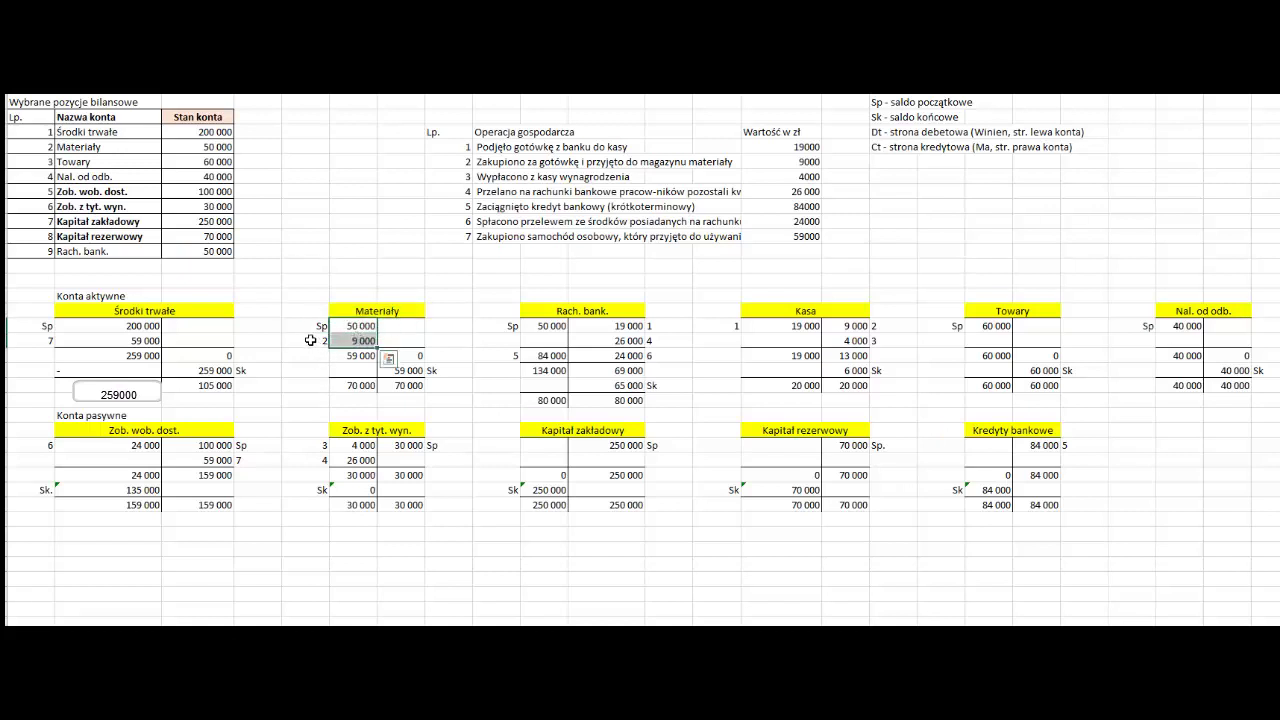
click(351, 341)
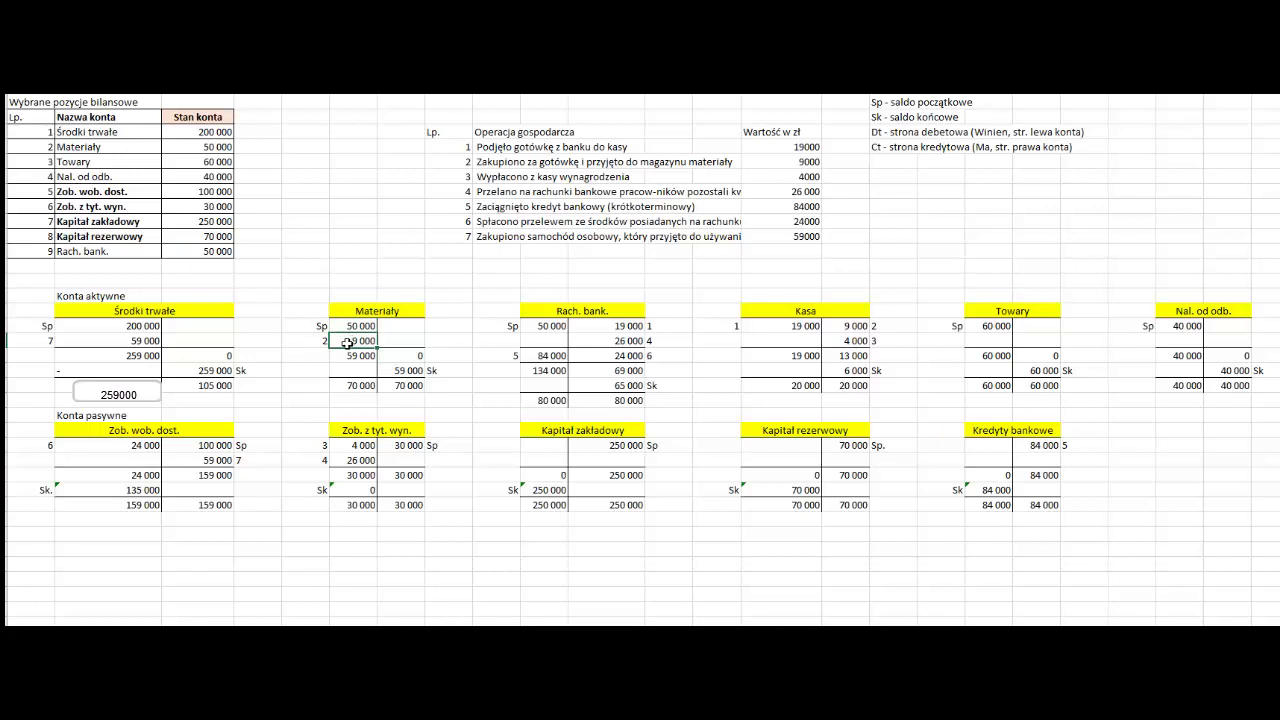
text(=N5)
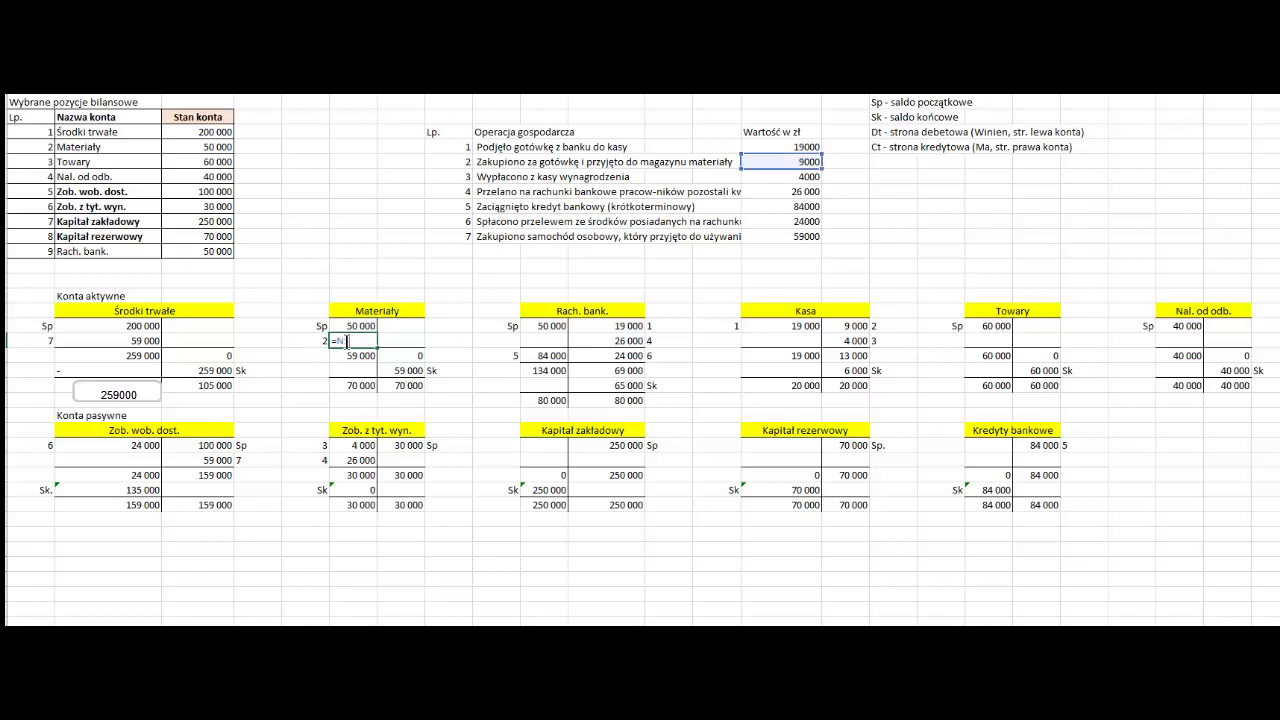
click(300, 341)
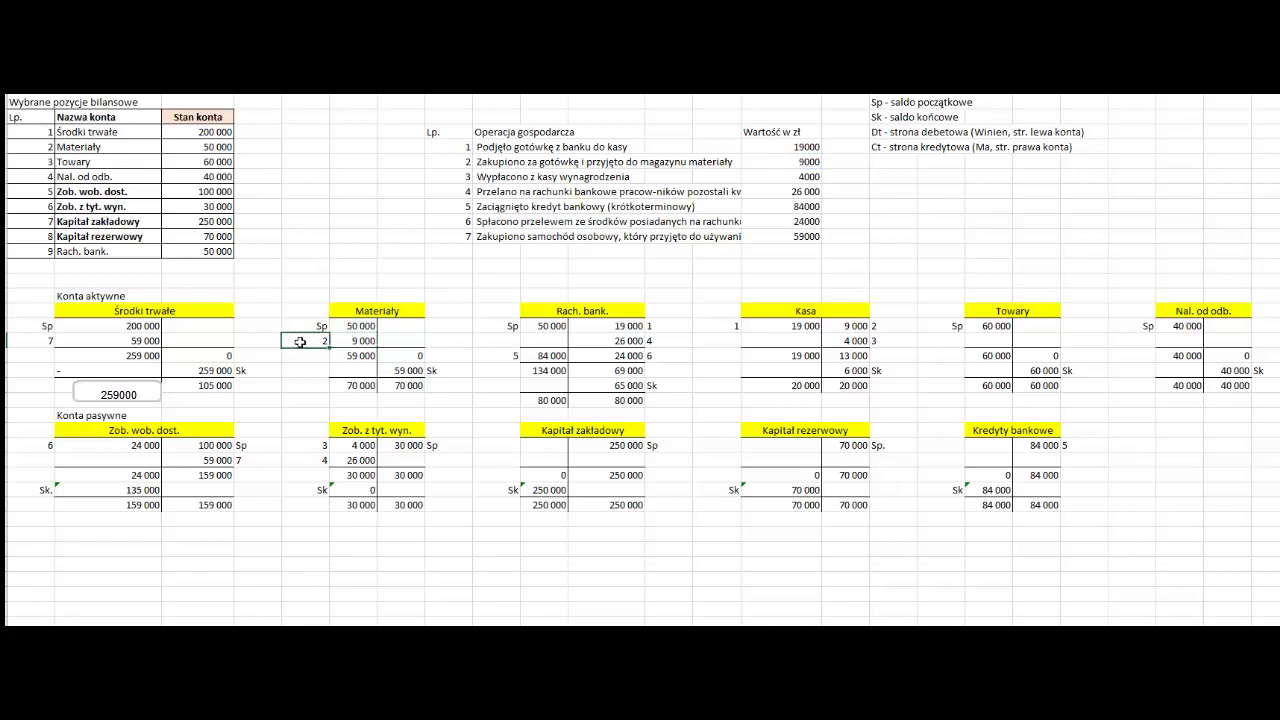
Read operation 3, the wages paid out in cash, and examine its entry on the credit side of Kasa
click(445, 174)
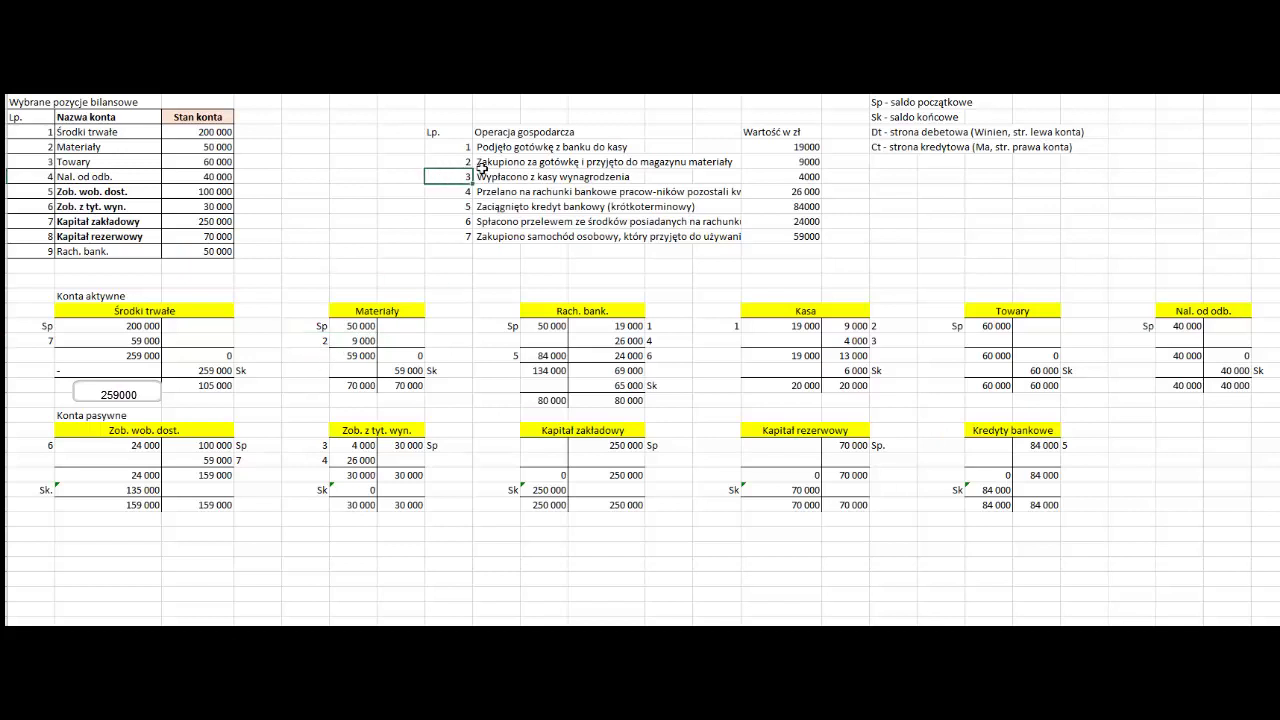
key(Up)
click(500, 131)
key(Down)
key(Down)
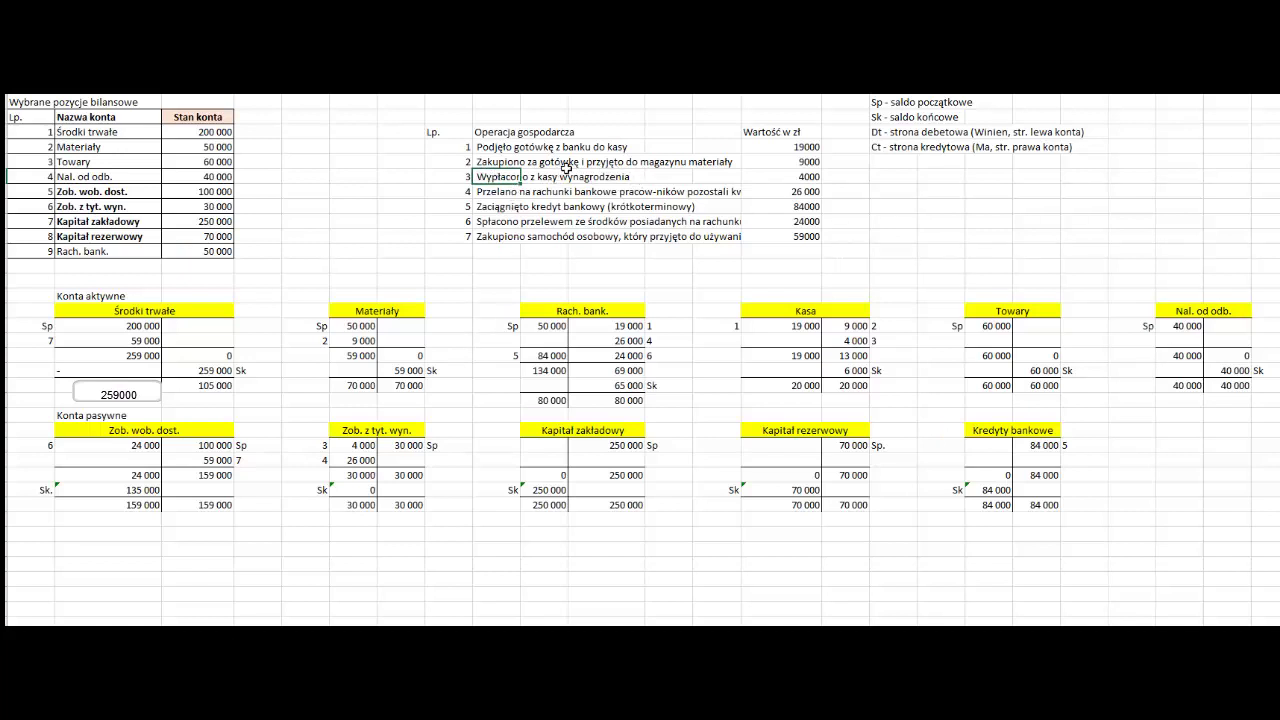
drag(809, 315, 810, 328)
click(820, 313)
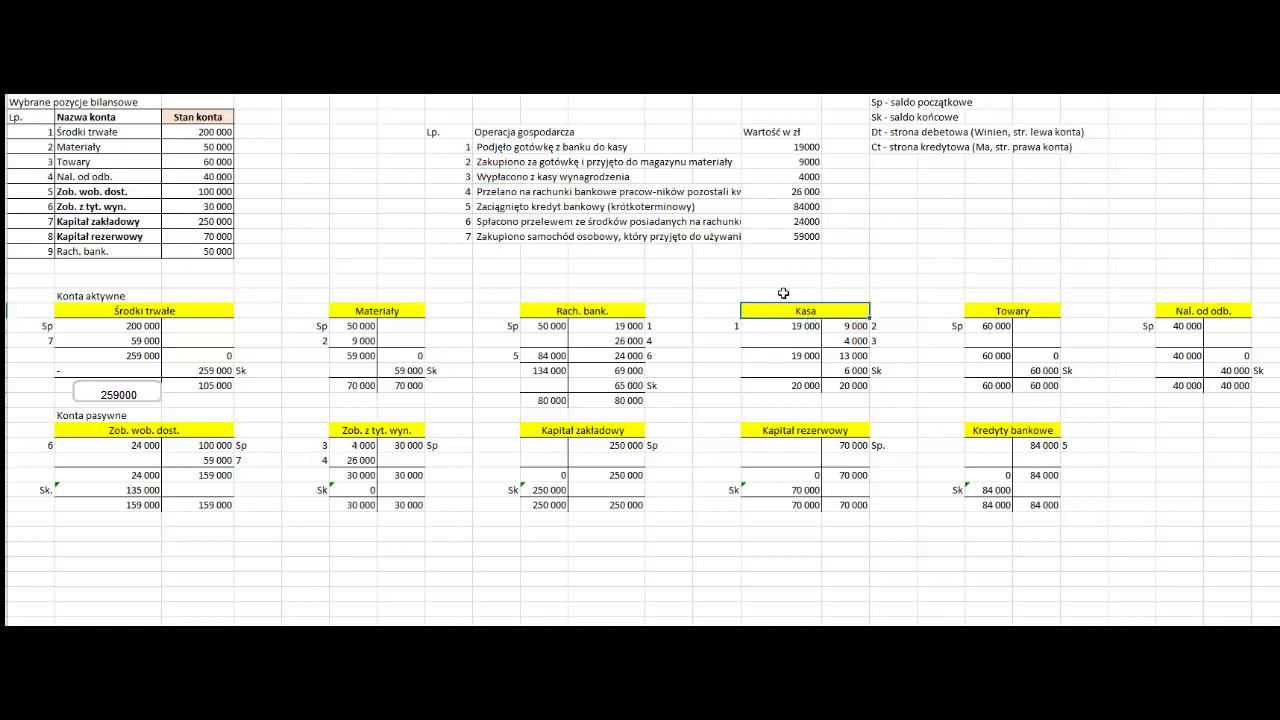
drag(850, 341, 889, 341)
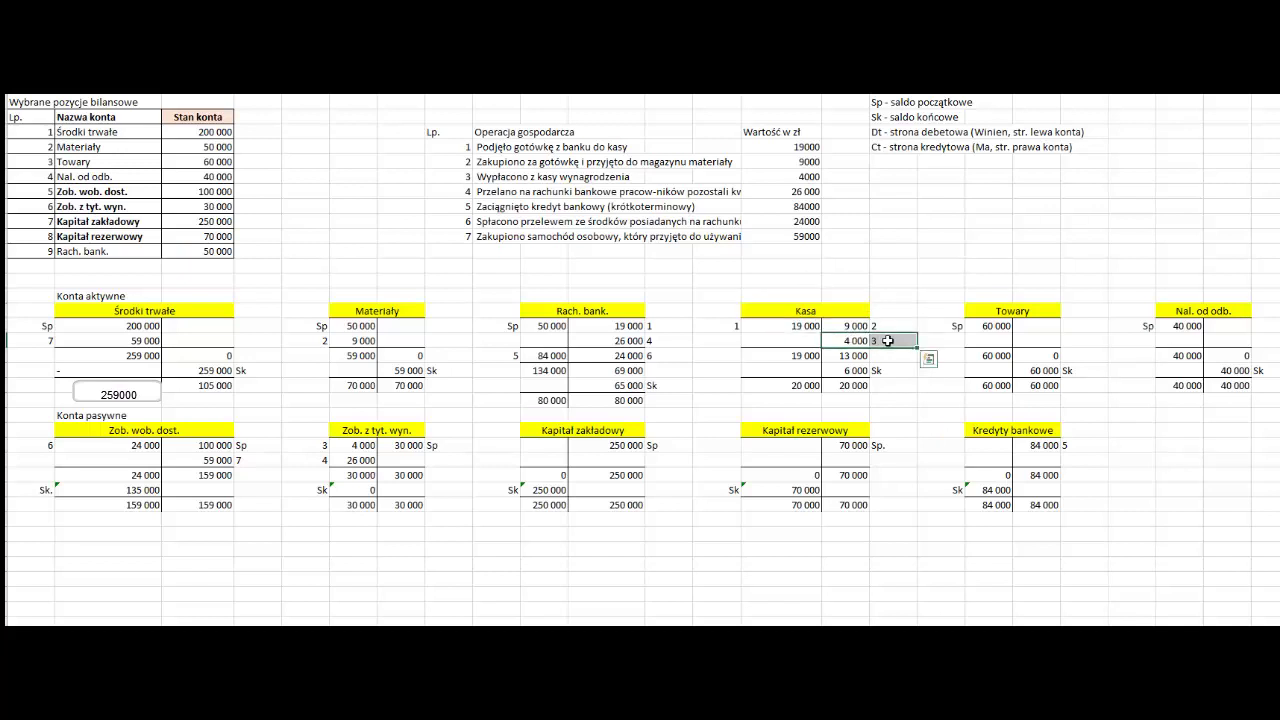
click(834, 342)
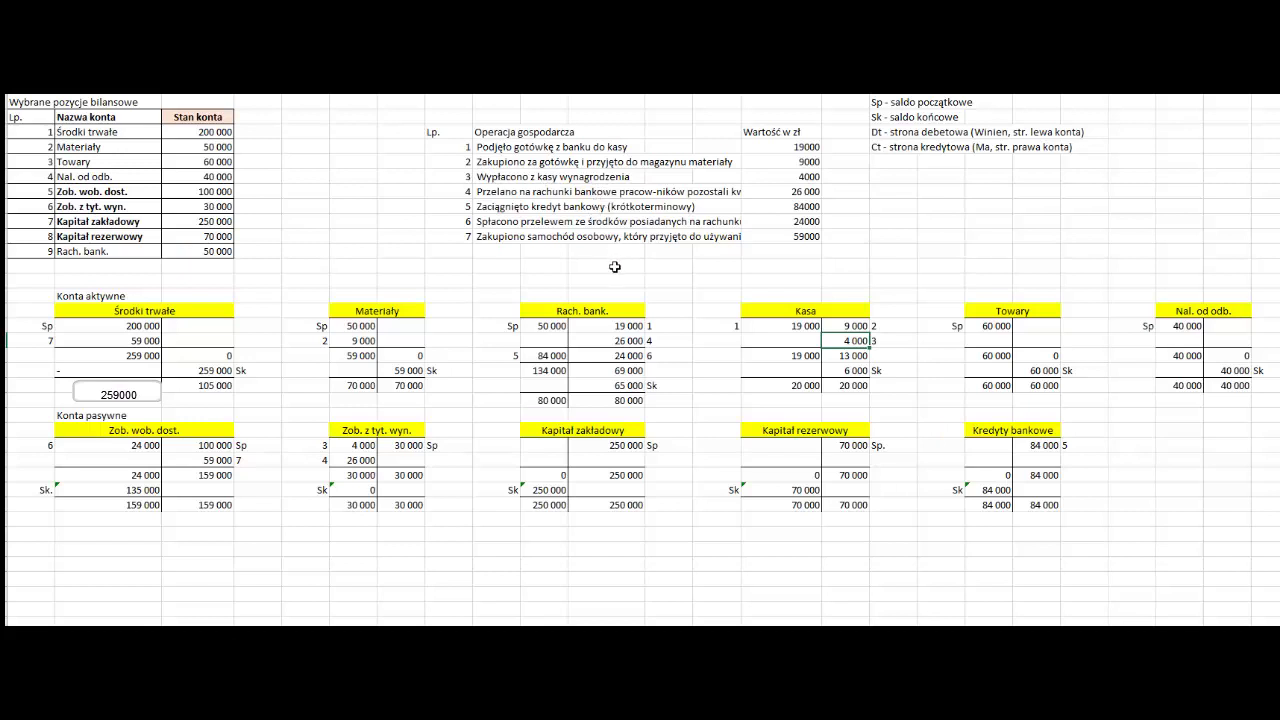
Examine the opening balance and the operation 3 debit entry in Zob. z tyt. wyn., comparing the latter with its Kasa counterpart
click(366, 432)
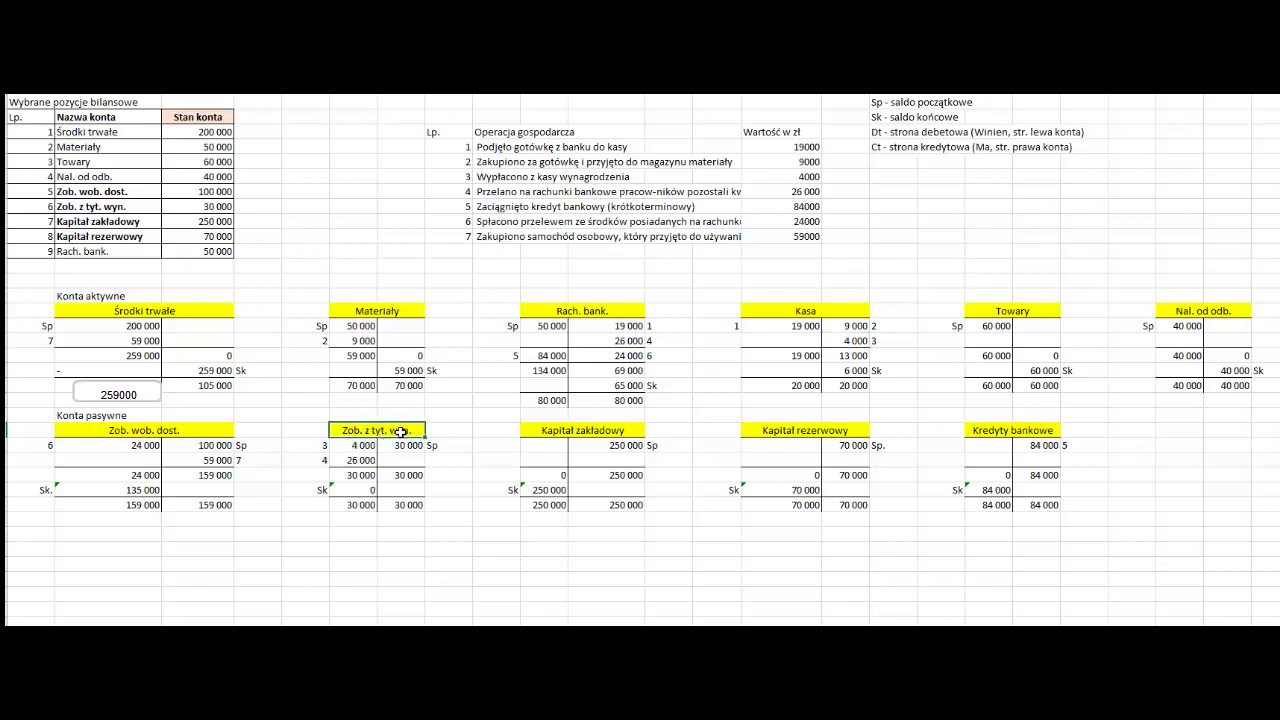
click(396, 447)
key(ctrl+v)
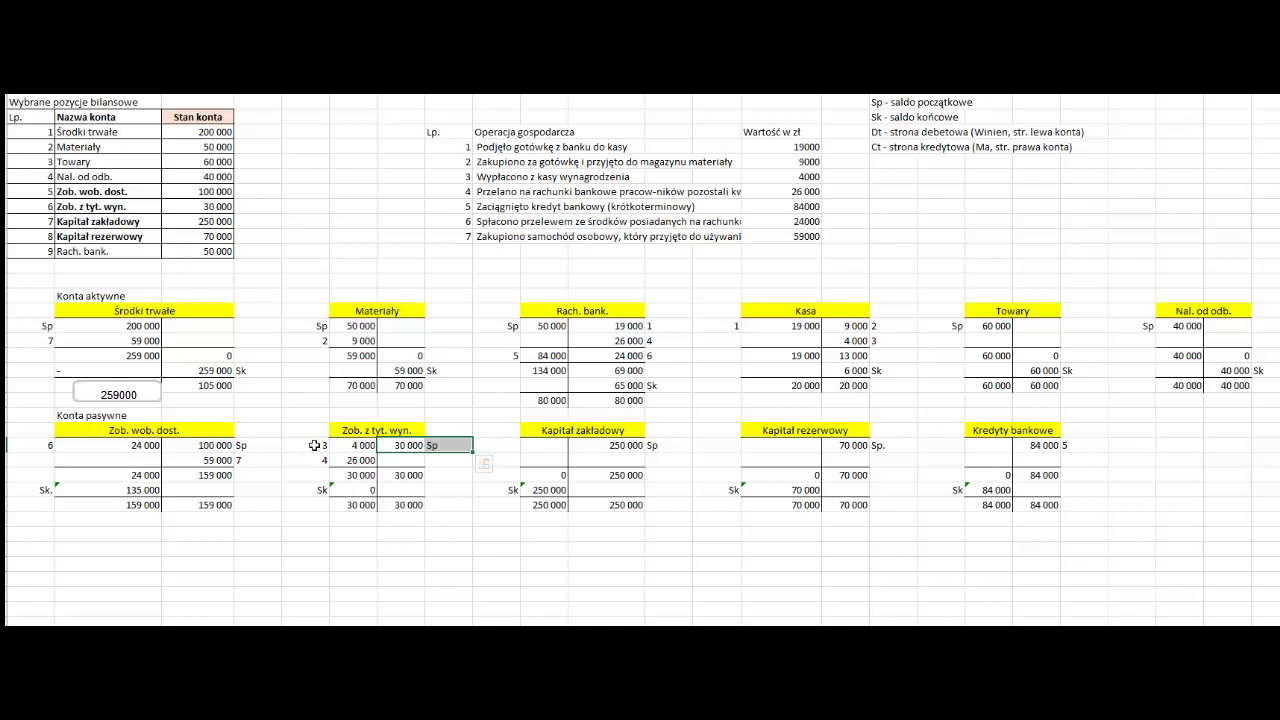
drag(314, 445, 345, 445)
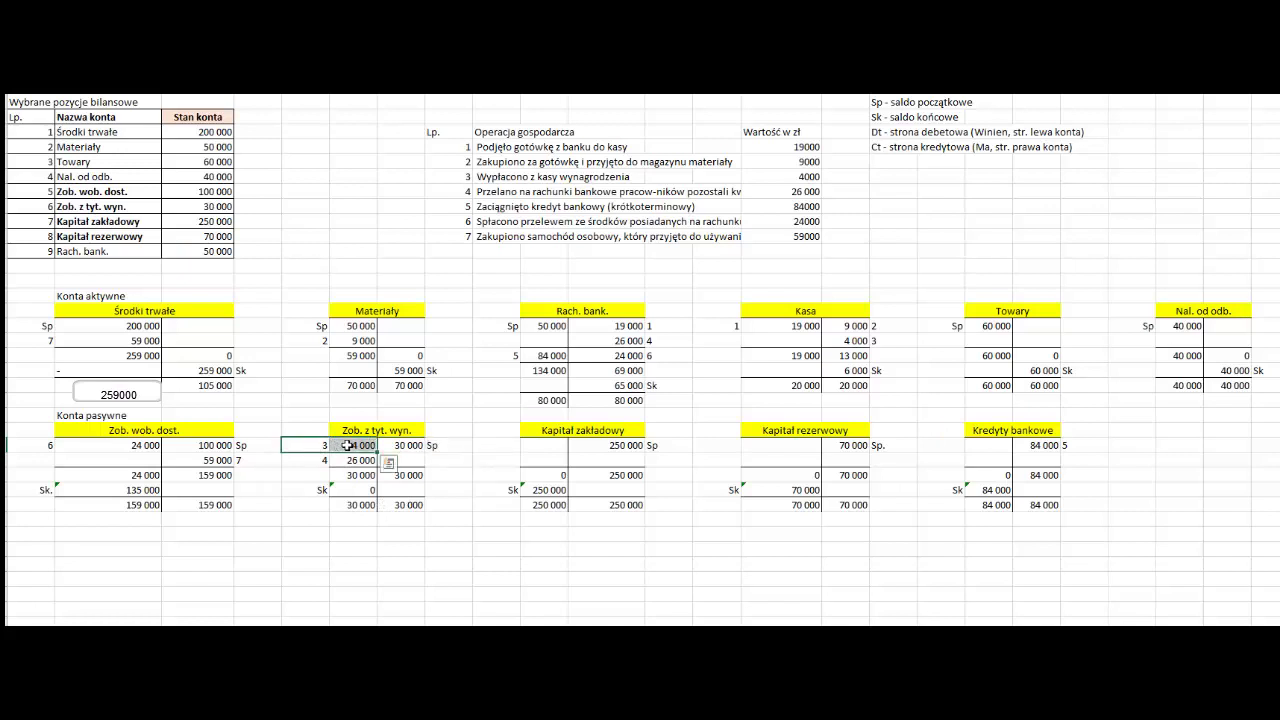
drag(837, 341, 894, 341)
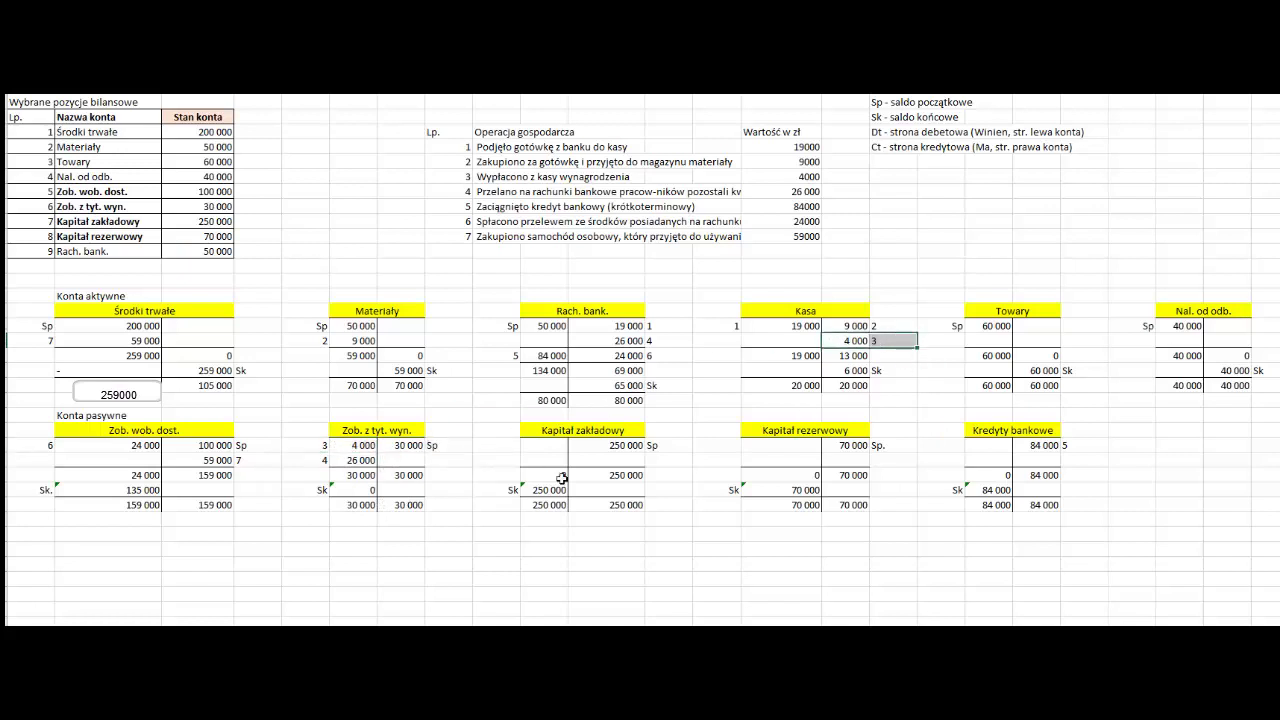
drag(314, 446, 343, 445)
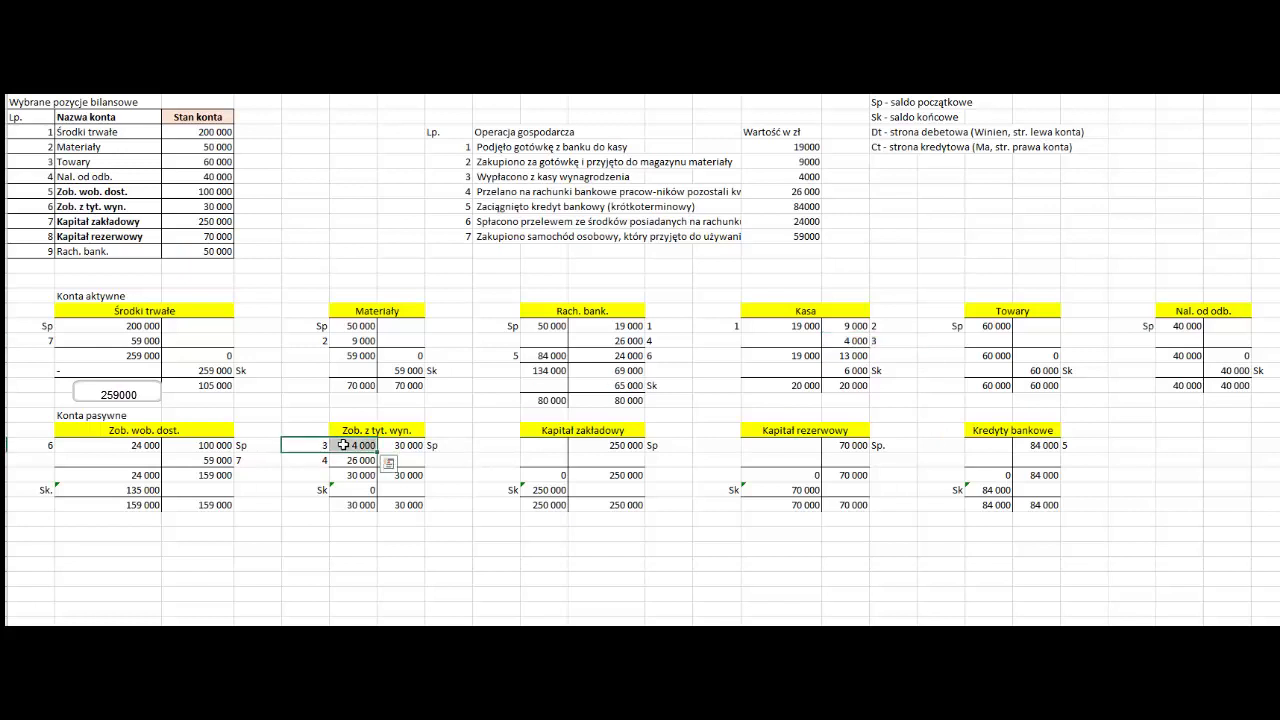
Inspect the =N6 reference behind the operation 3 debit entry in Zob. z tyt. wyn. and compare it with the opening balance
click(343, 445)
text(=)
click(782, 176)
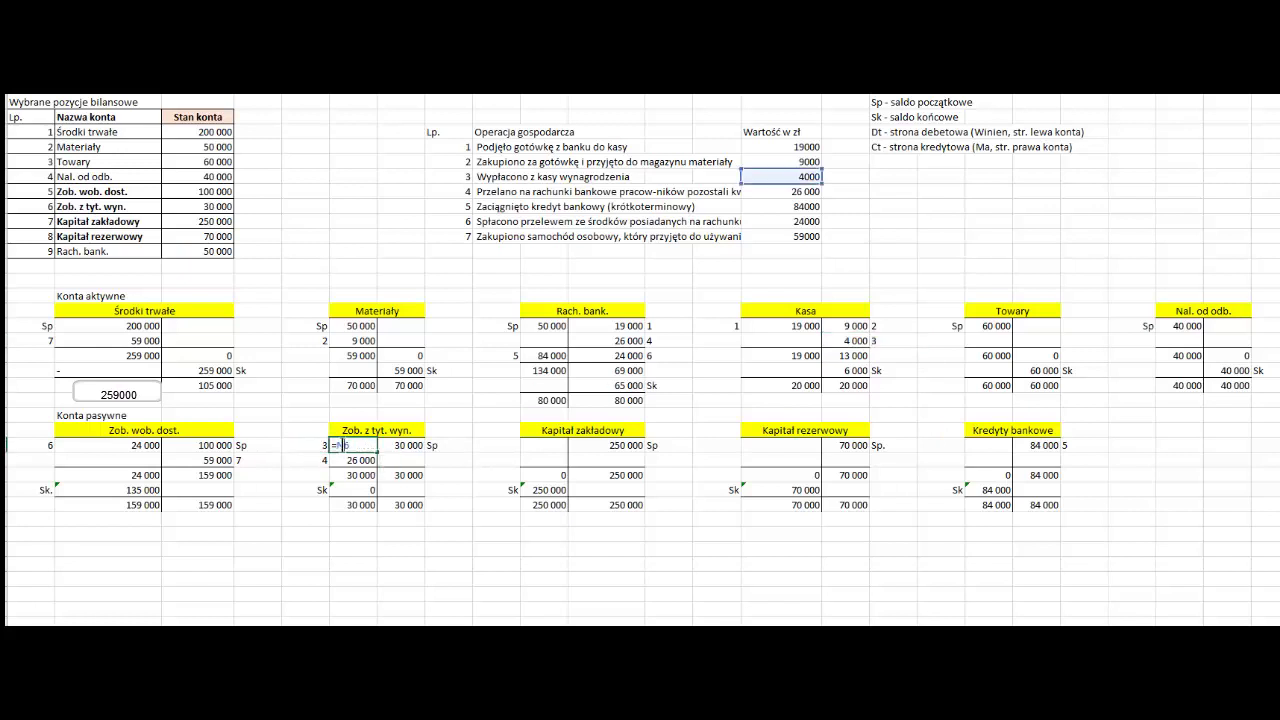
key(Return)
click(308, 444)
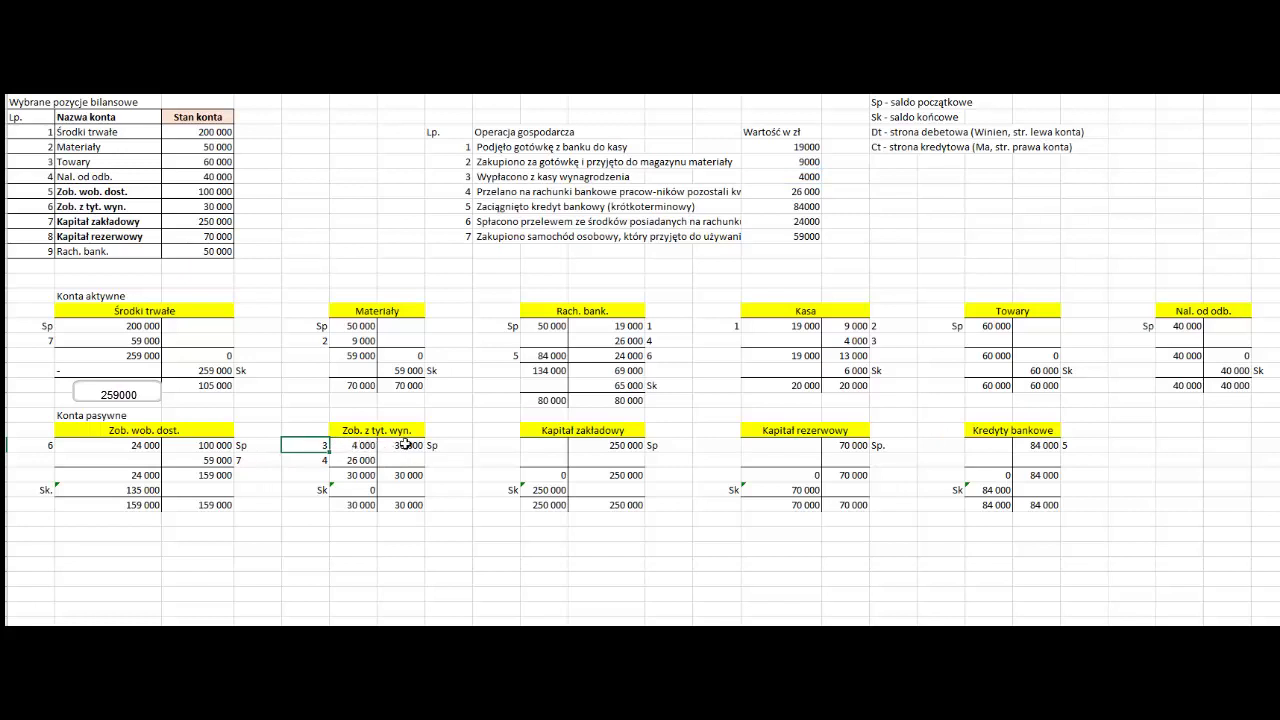
key(Right)
key(Right)
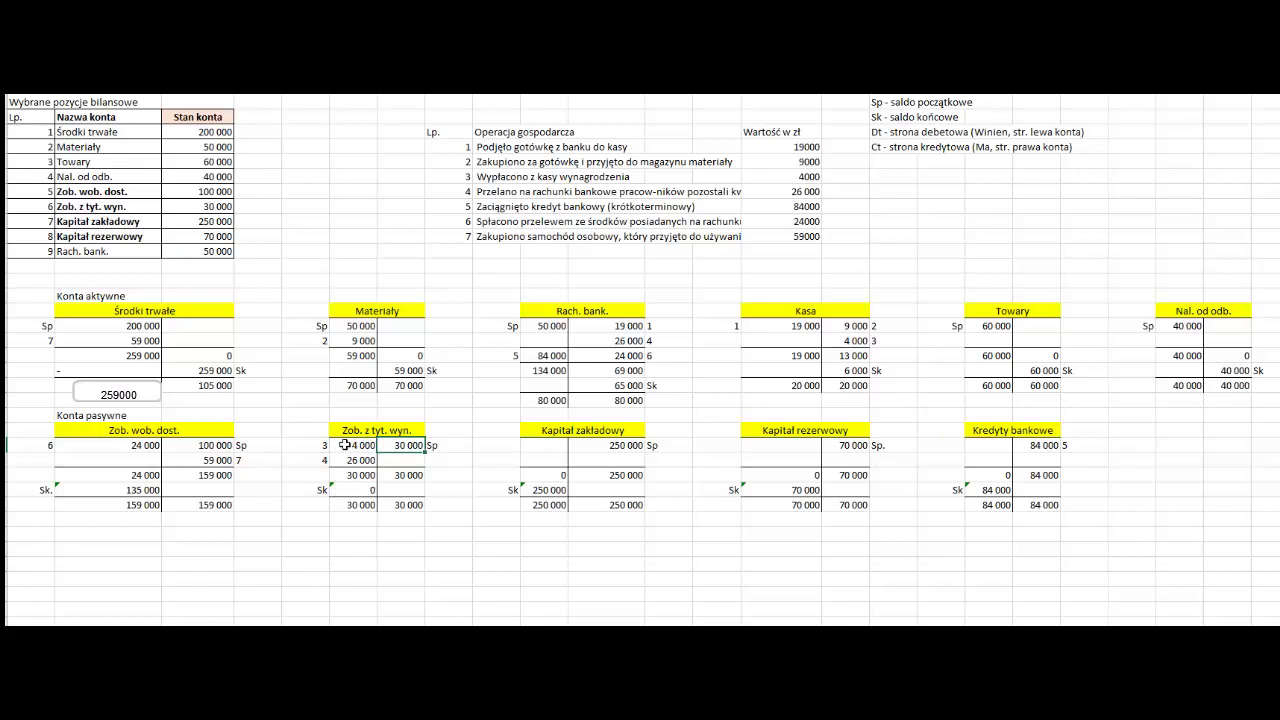
click(347, 444)
Correct the wording in the operation 4 description to "pozostałej kwoty"
click(489, 190)
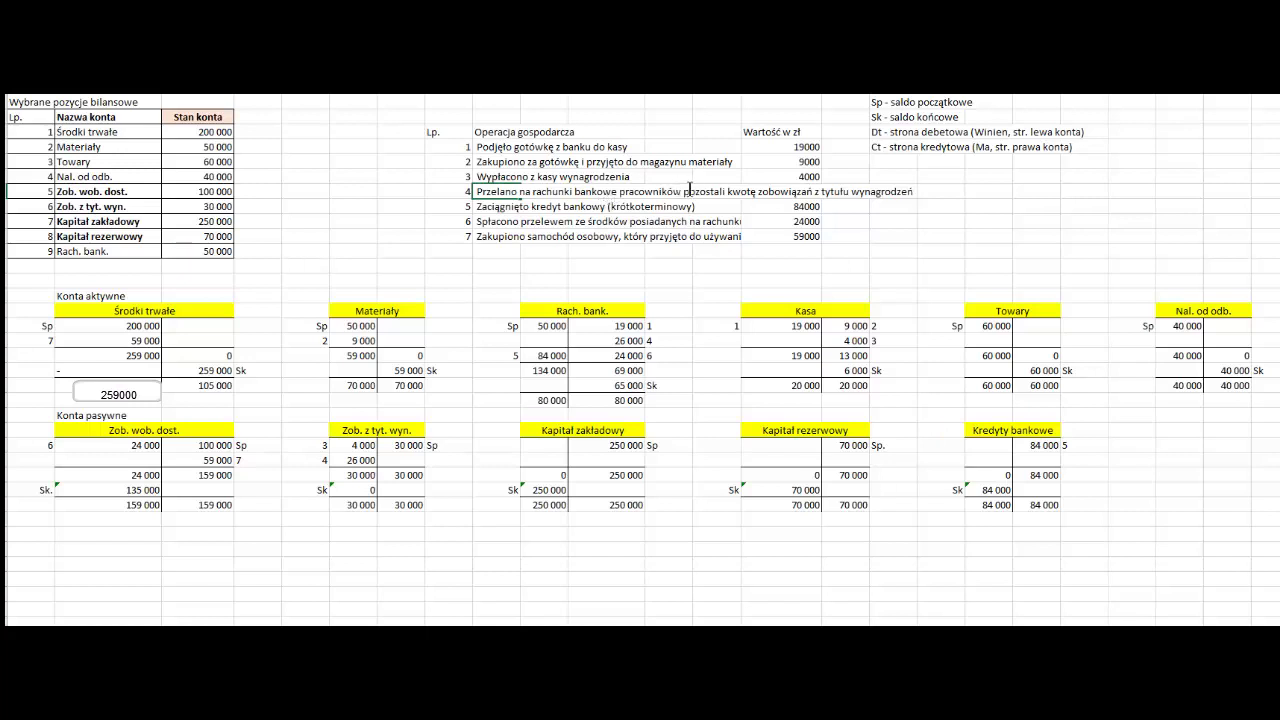
click(720, 190)
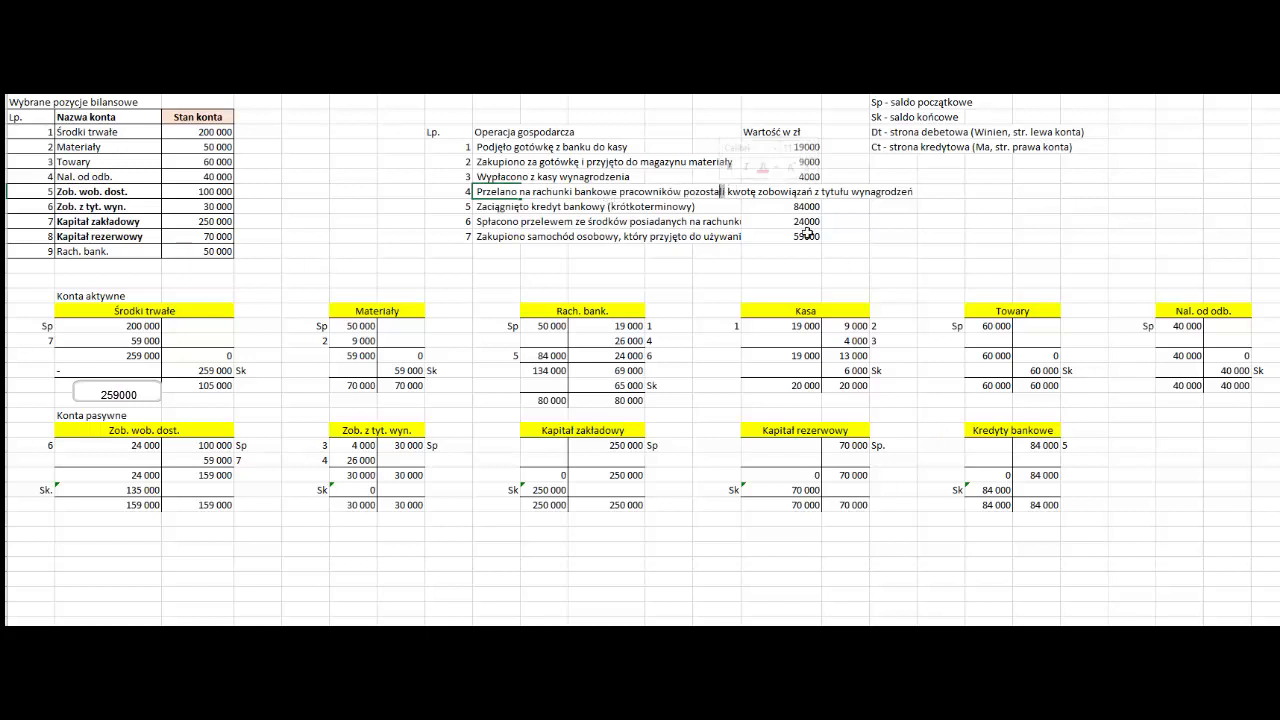
text(ej)
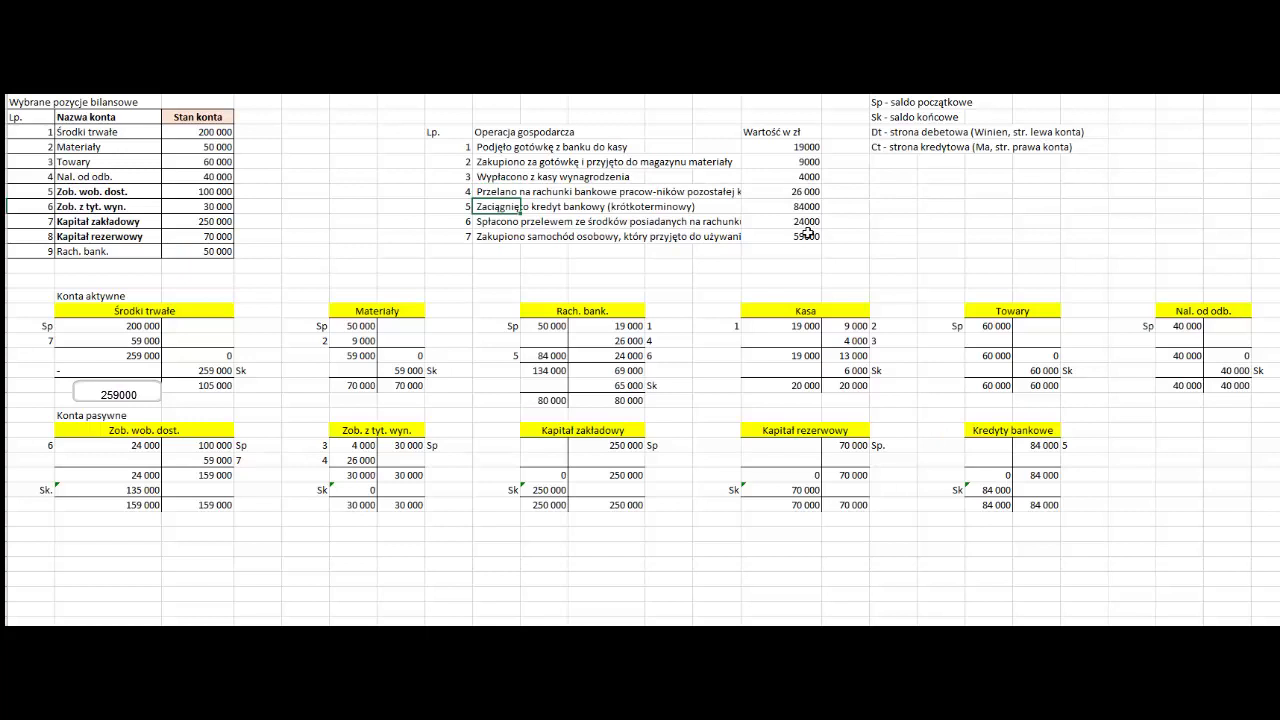
click(497, 191)
double_click(497, 191)
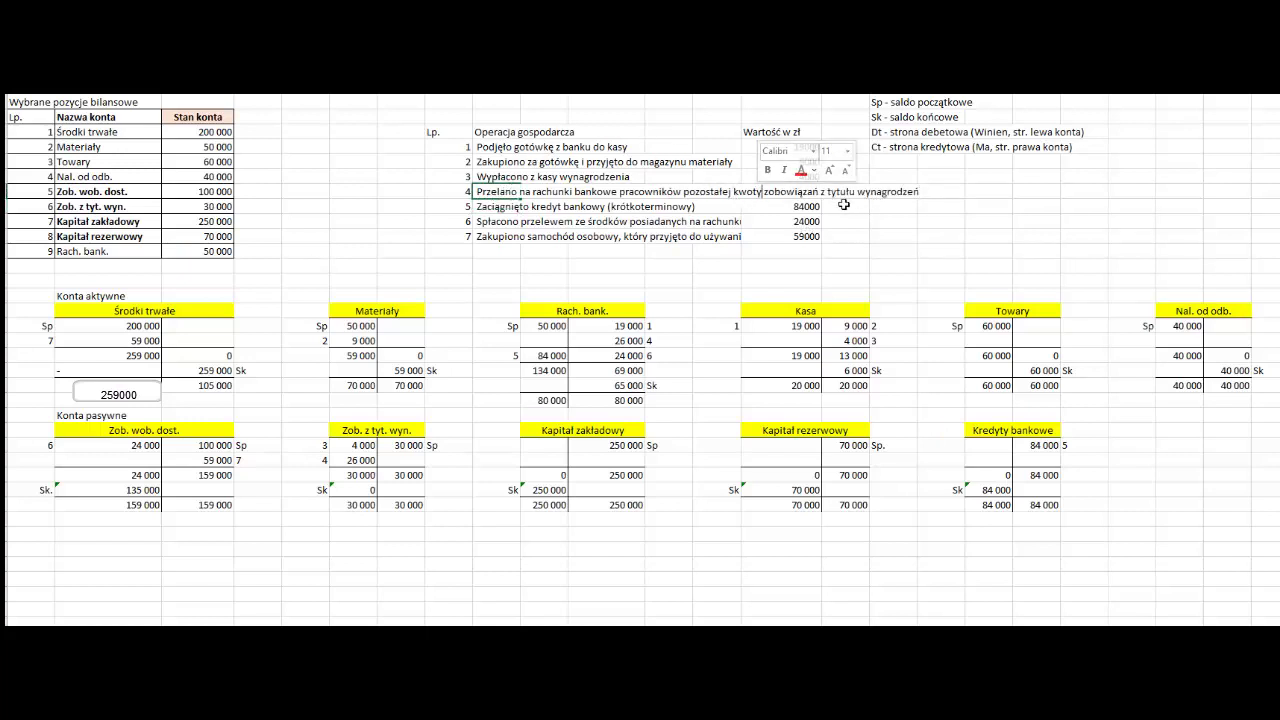
key(Return)
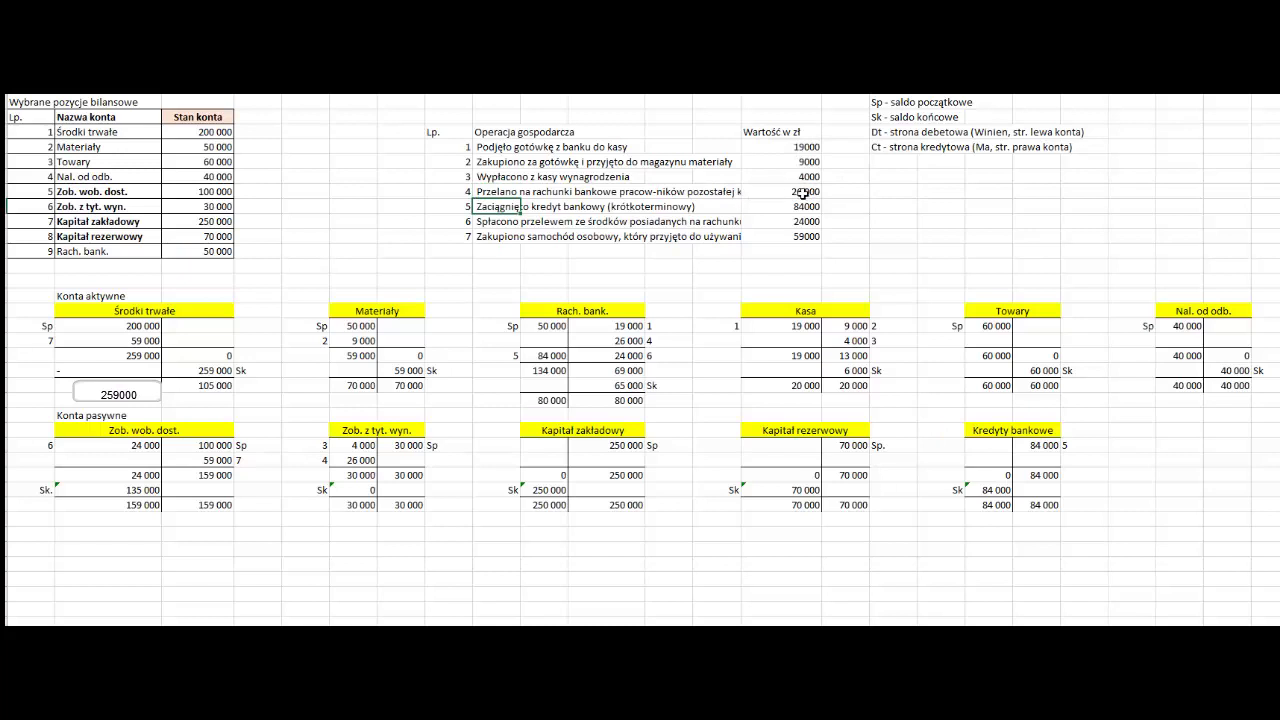
Trace the operation 4 value to the Zob. z tyt. wyn. balance and the operation 3 amount through its =(C8-N6) formula
click(803, 192)
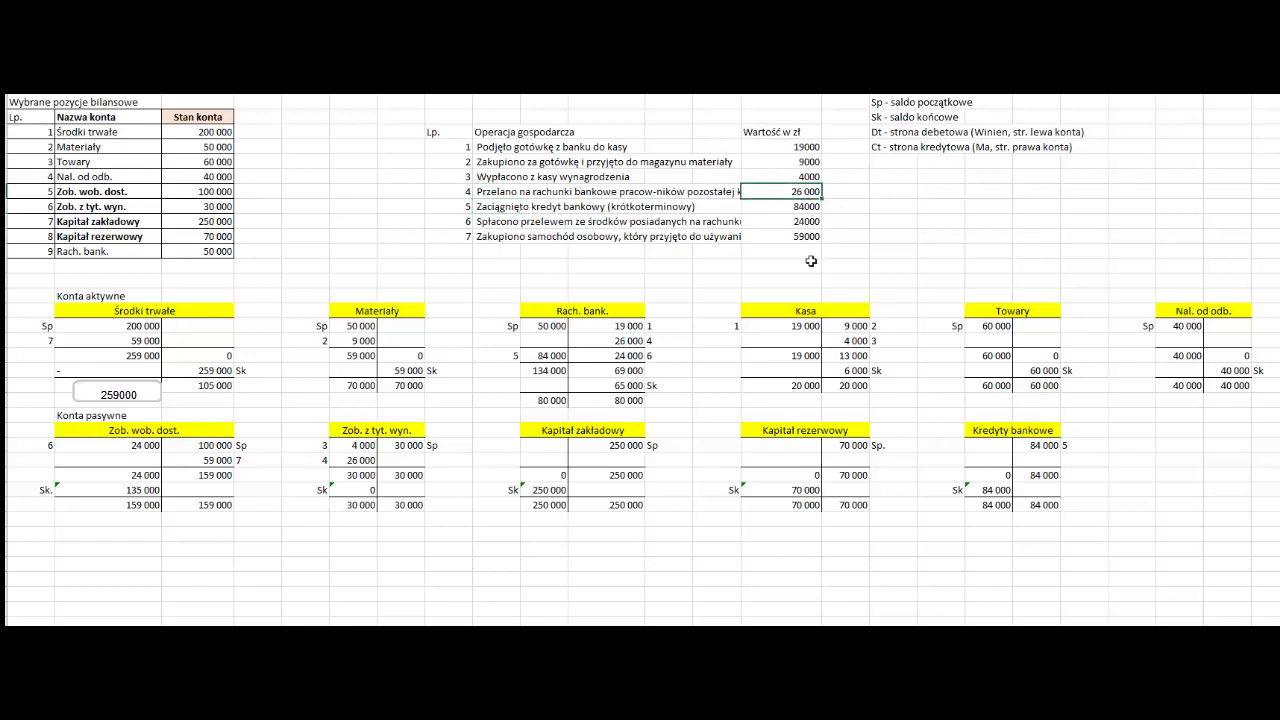
key(BackSpace)
key(ctrl+Return)
click(494, 191)
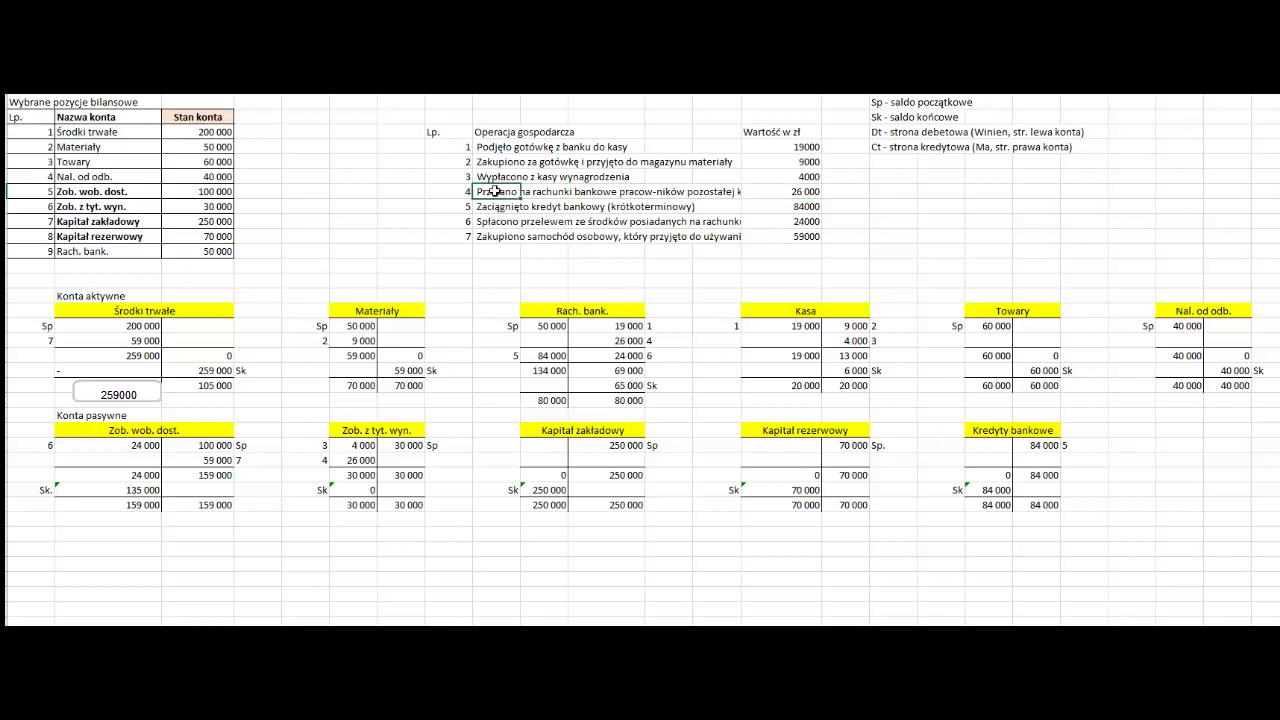
click(145, 208)
drag(145, 208, 180, 208)
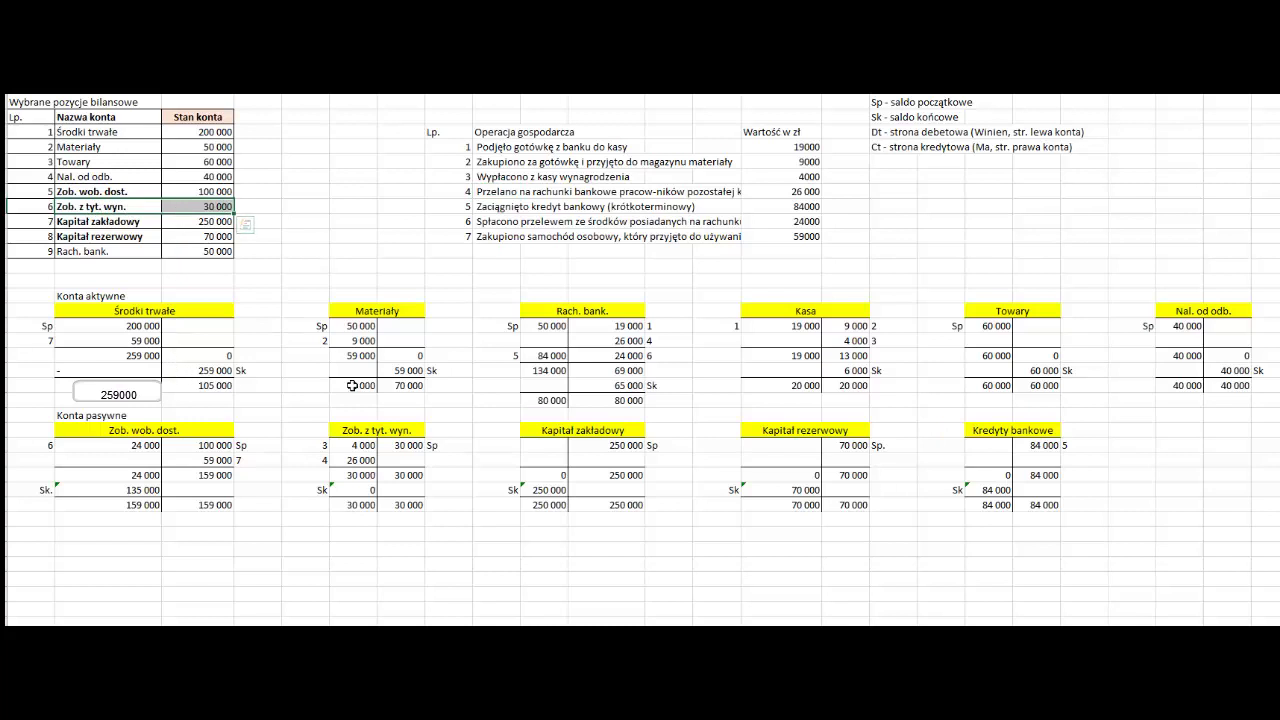
click(810, 177)
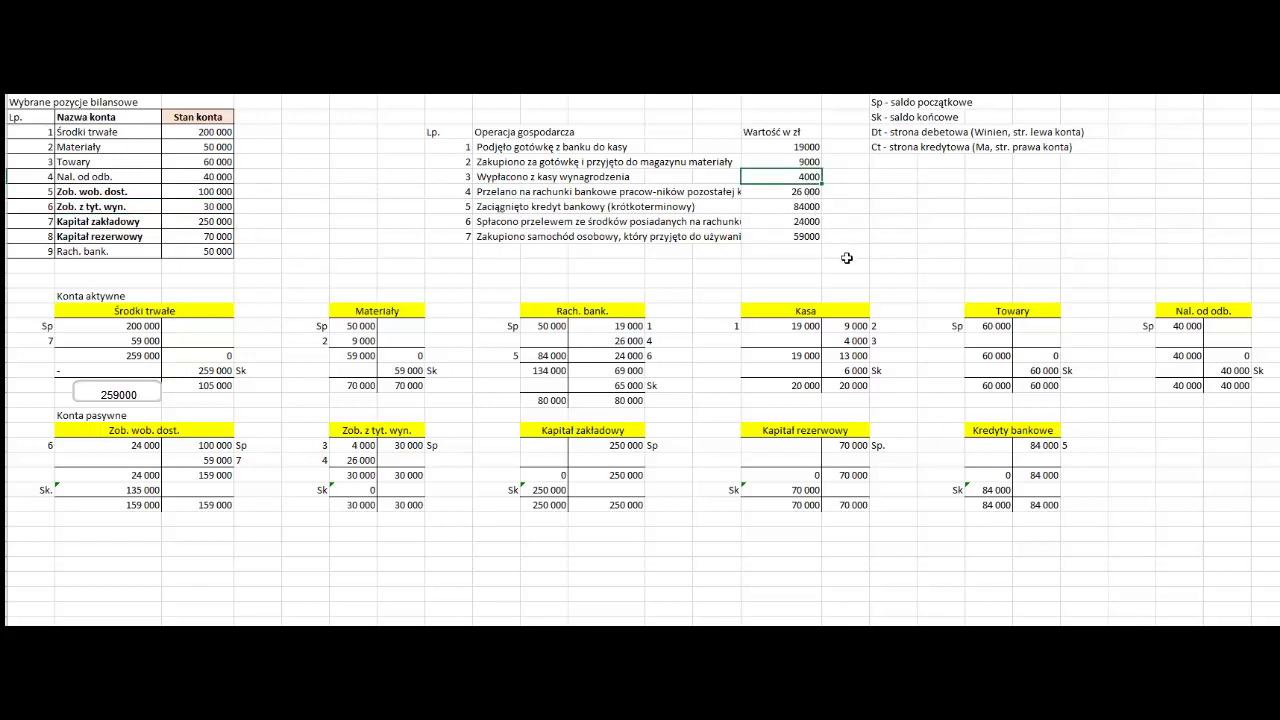
click(775, 192)
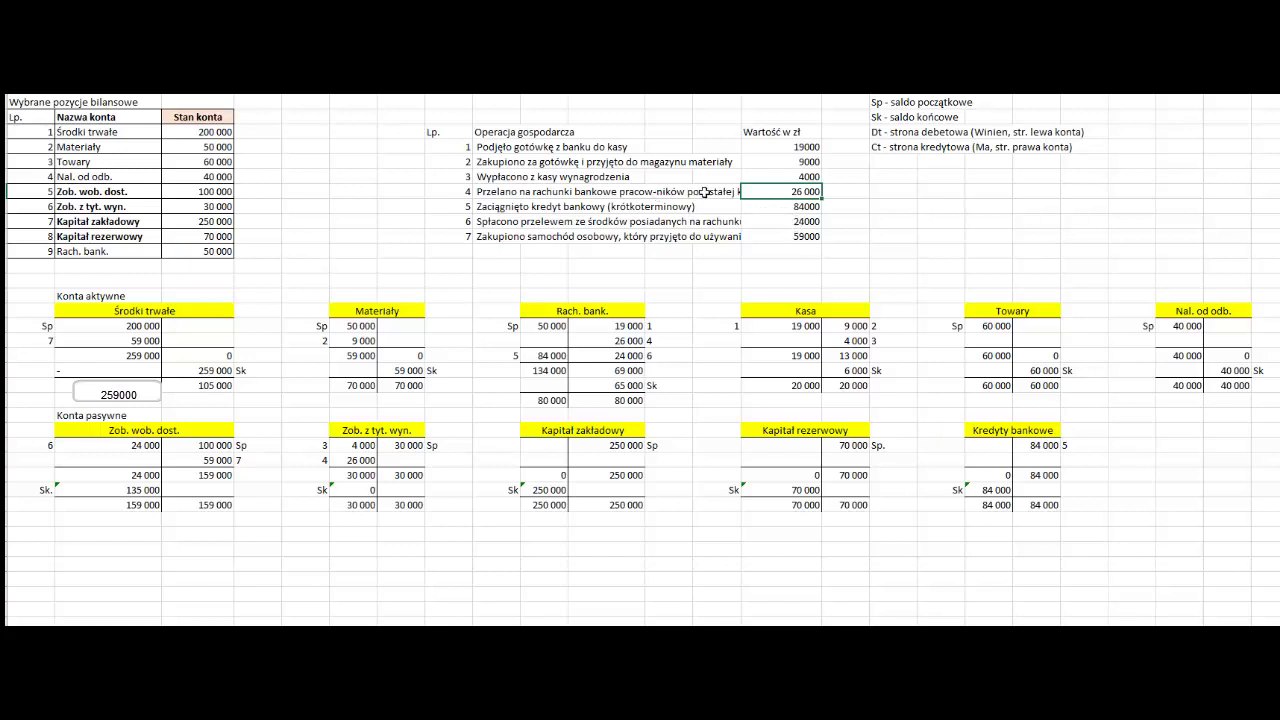
double_click(772, 190)
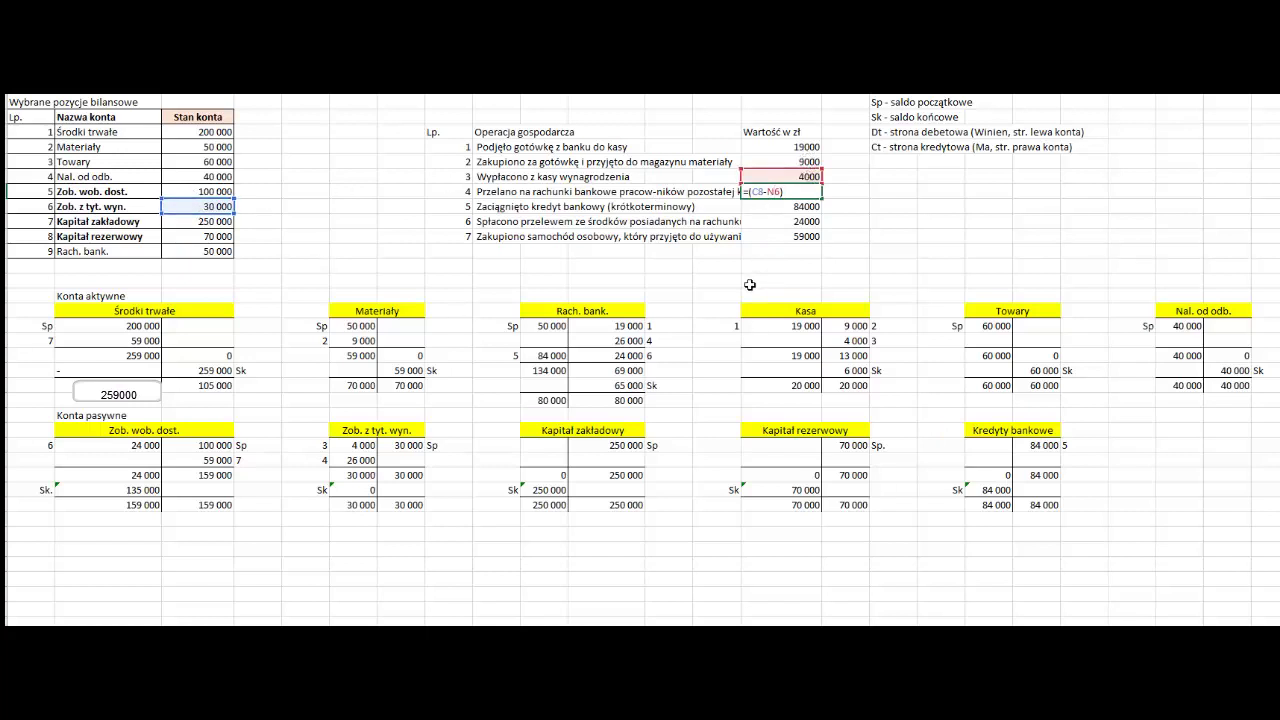
key(ctrl+Return)
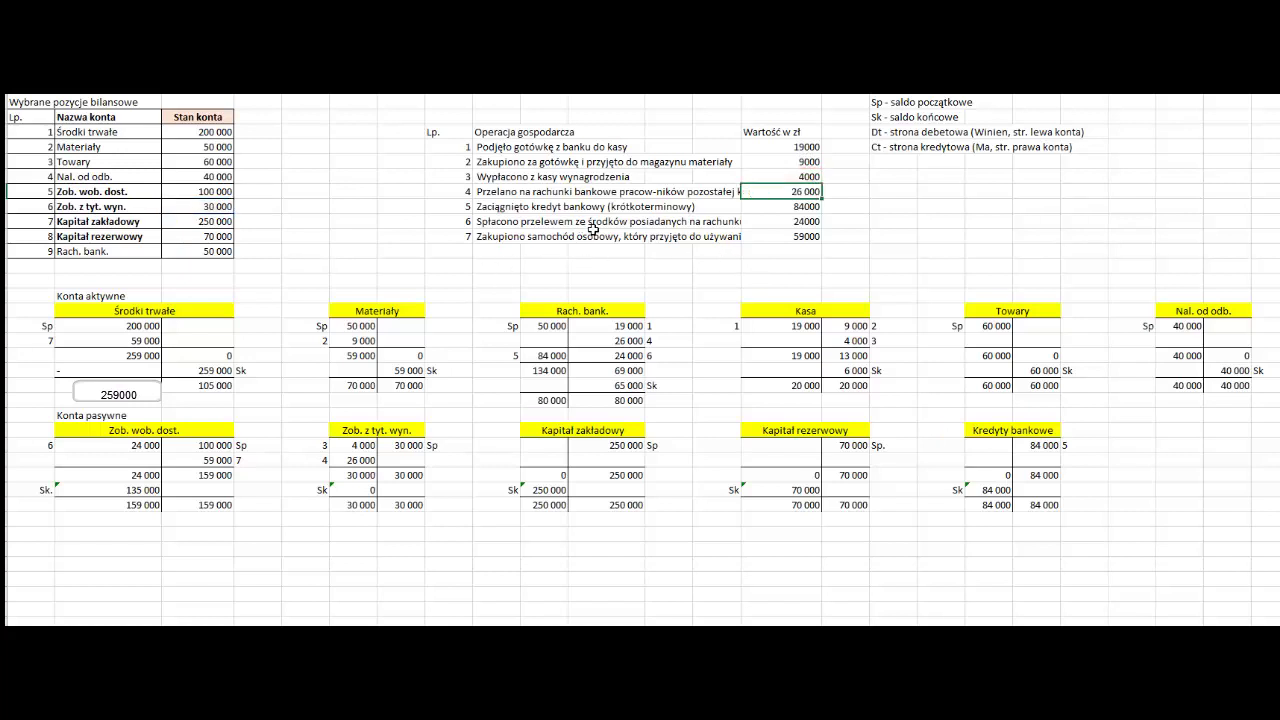
Examine the operation 4 entries on the debit side of Zob. z tyt. wyn. and the credit side of Rach. bank
click(451, 193)
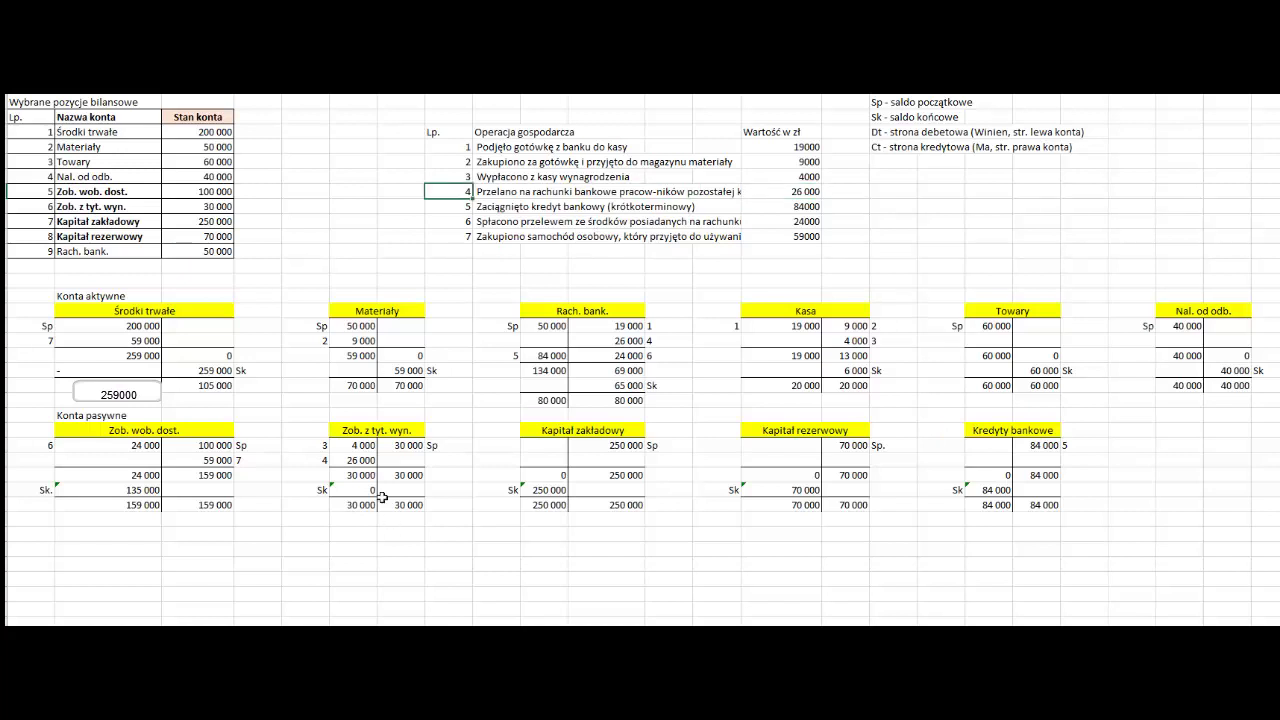
click(356, 429)
drag(302, 456, 356, 460)
text(4	26 000)
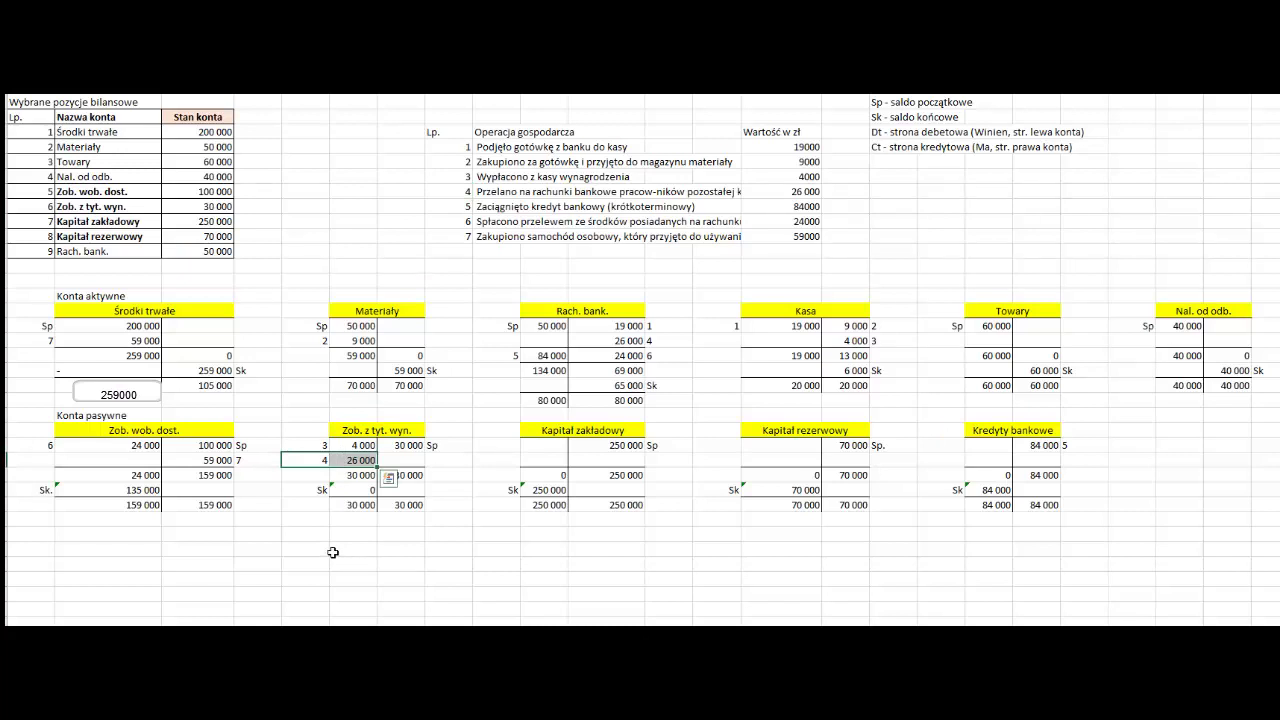
click(573, 311)
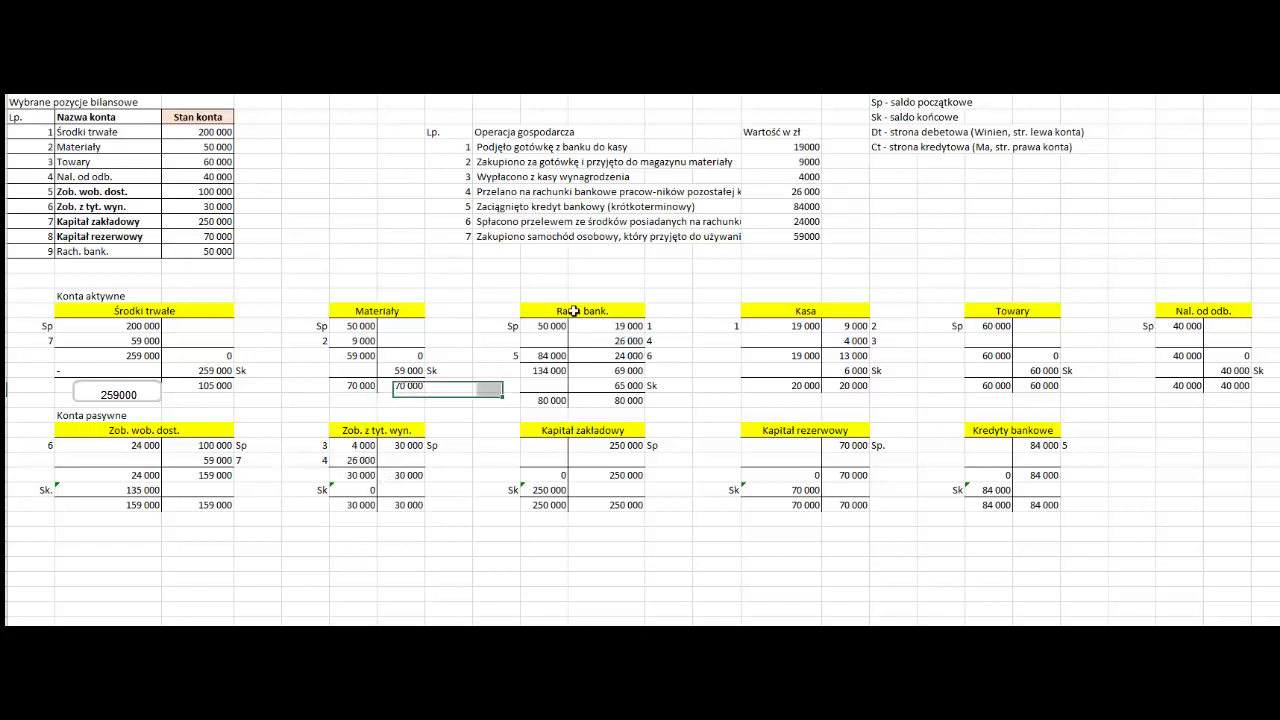
click(651, 341)
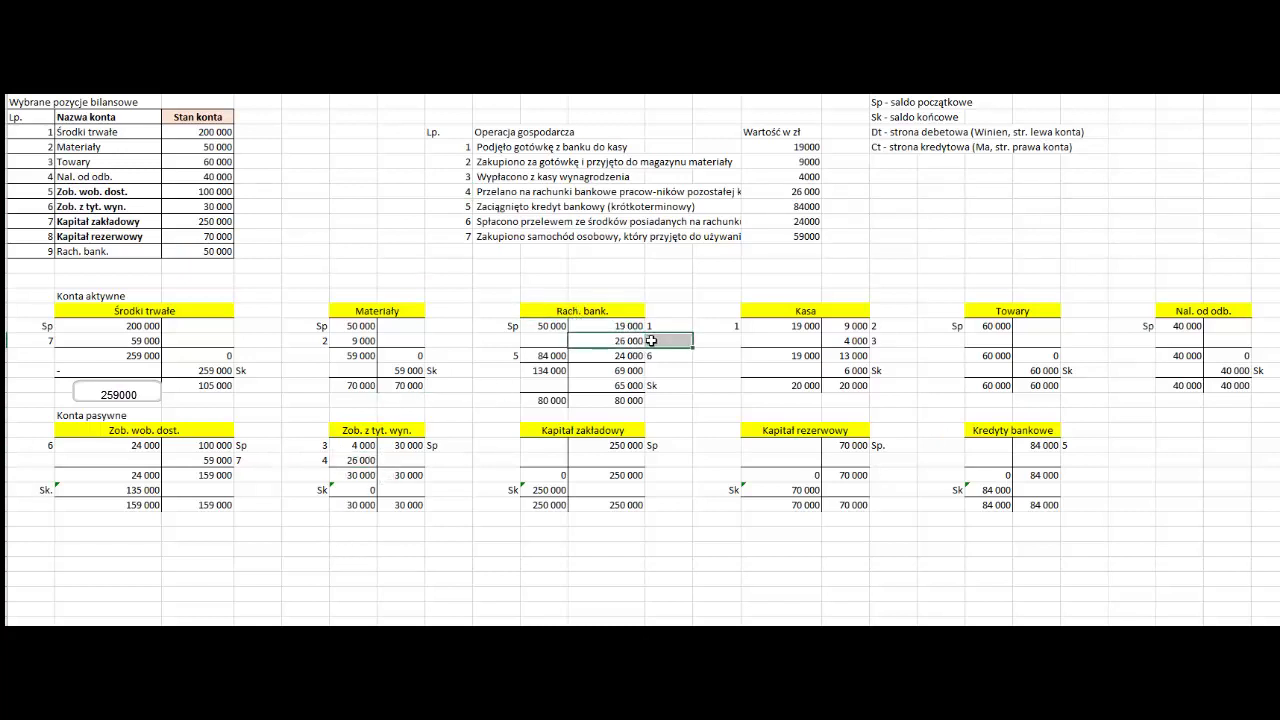
Inspect the =N7 reference behind the operation 4 credit entry in Rach. bank
text(4)
double_click(590, 341)
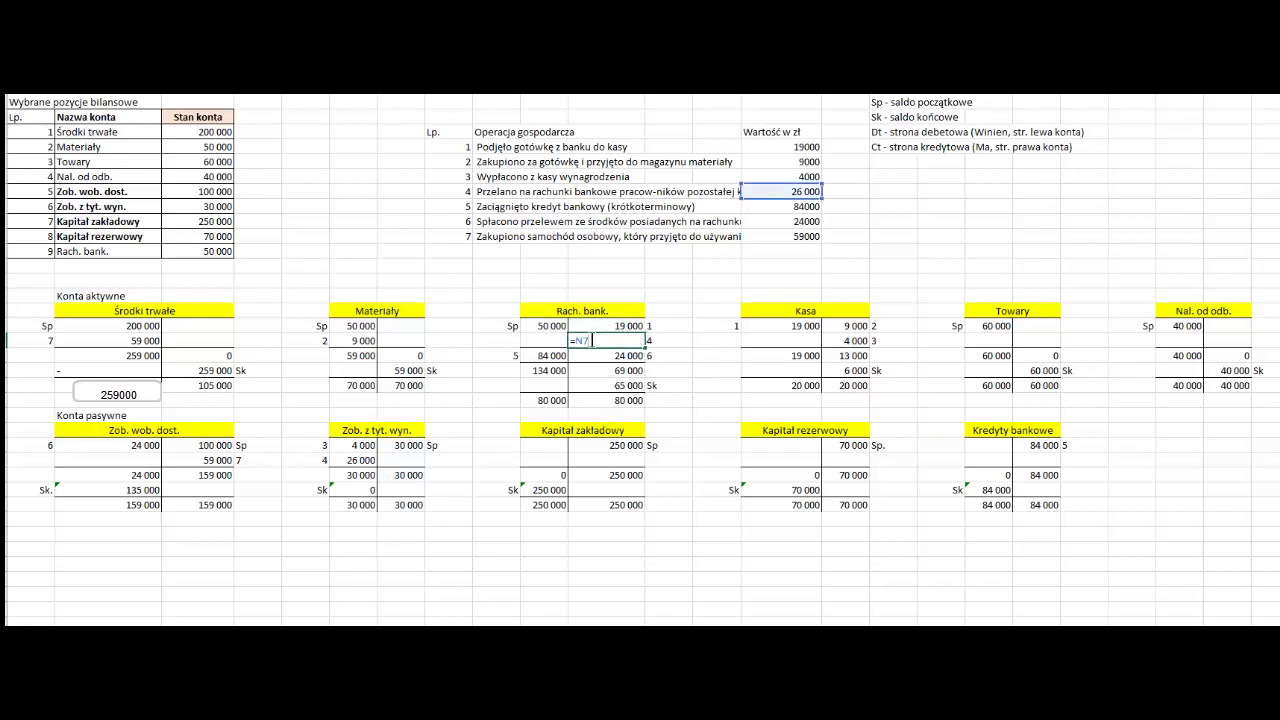
click(497, 131)
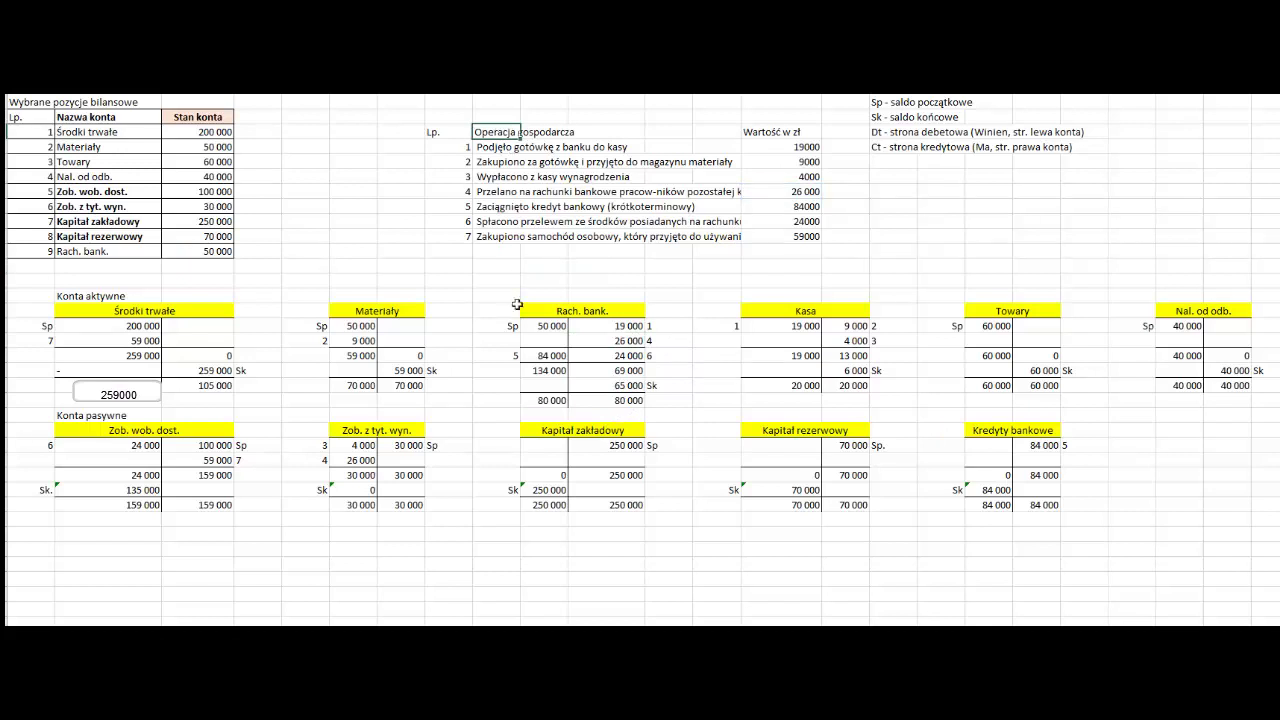
Trace operation 5, the short-term bank loan, to the credit side of Kredyty bankowe and examine its debit entry in Rach. bank
click(488, 206)
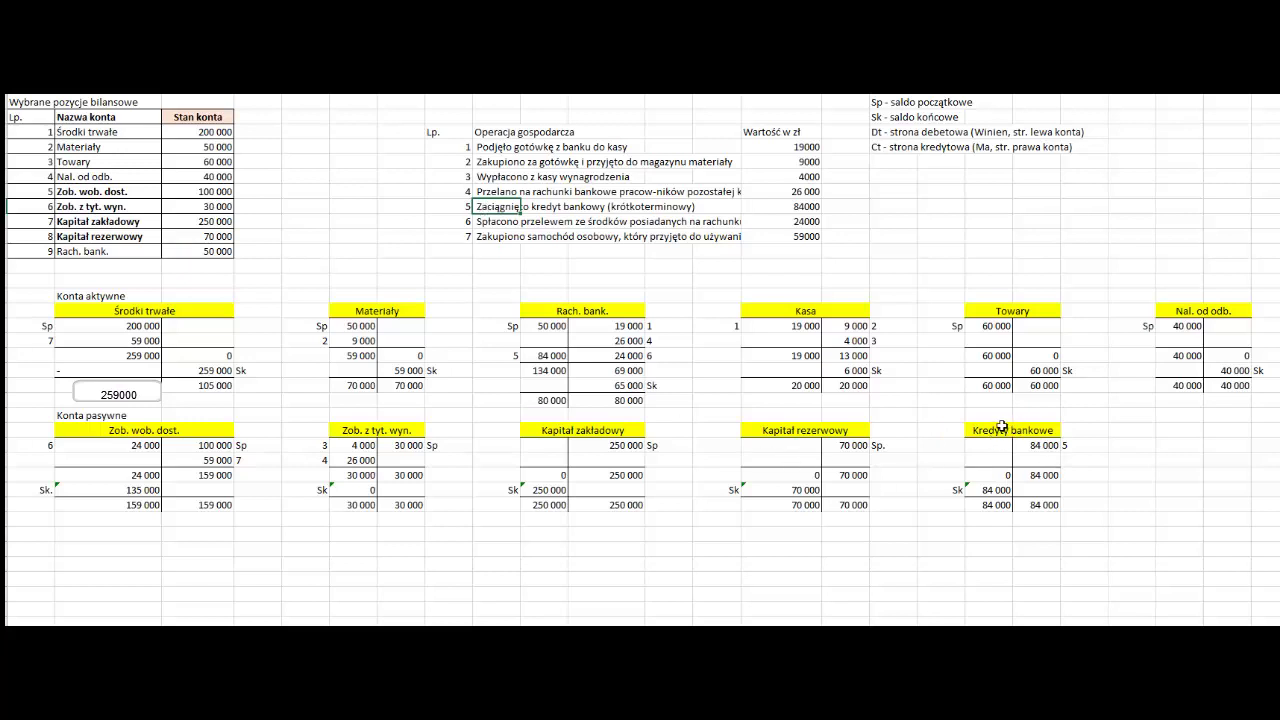
drag(1038, 446, 1072, 445)
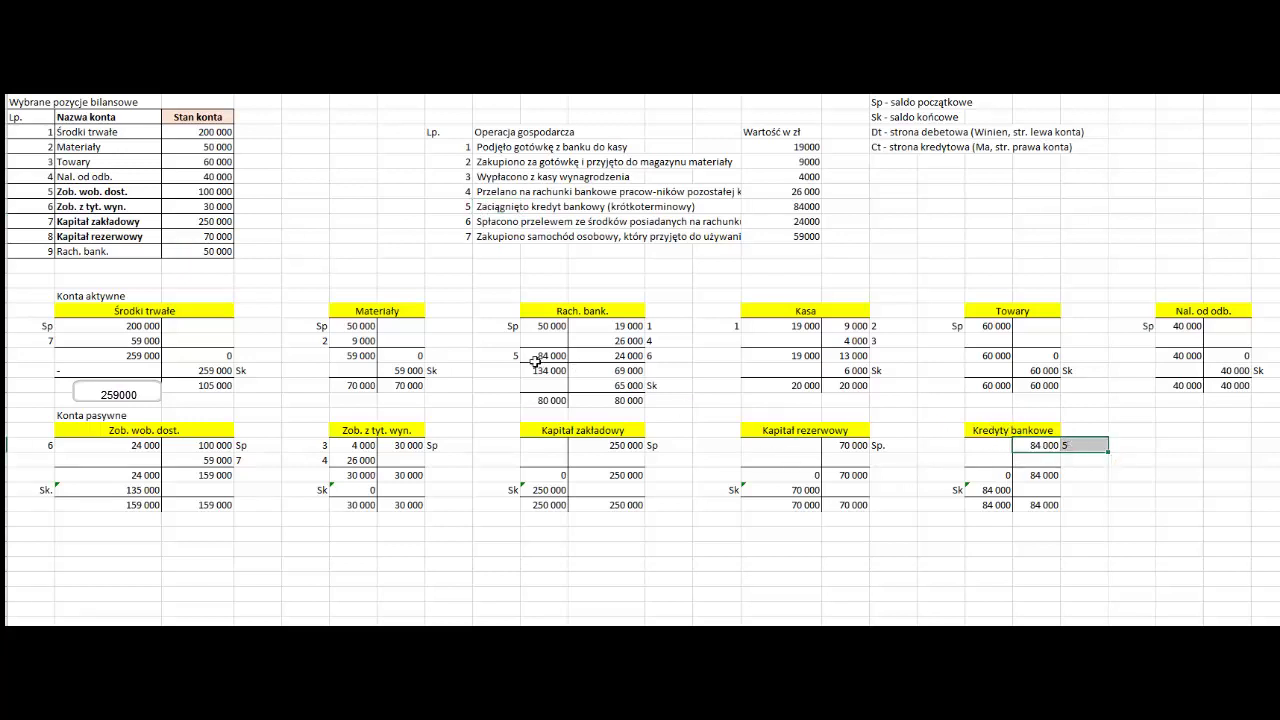
drag(505, 356, 529, 355)
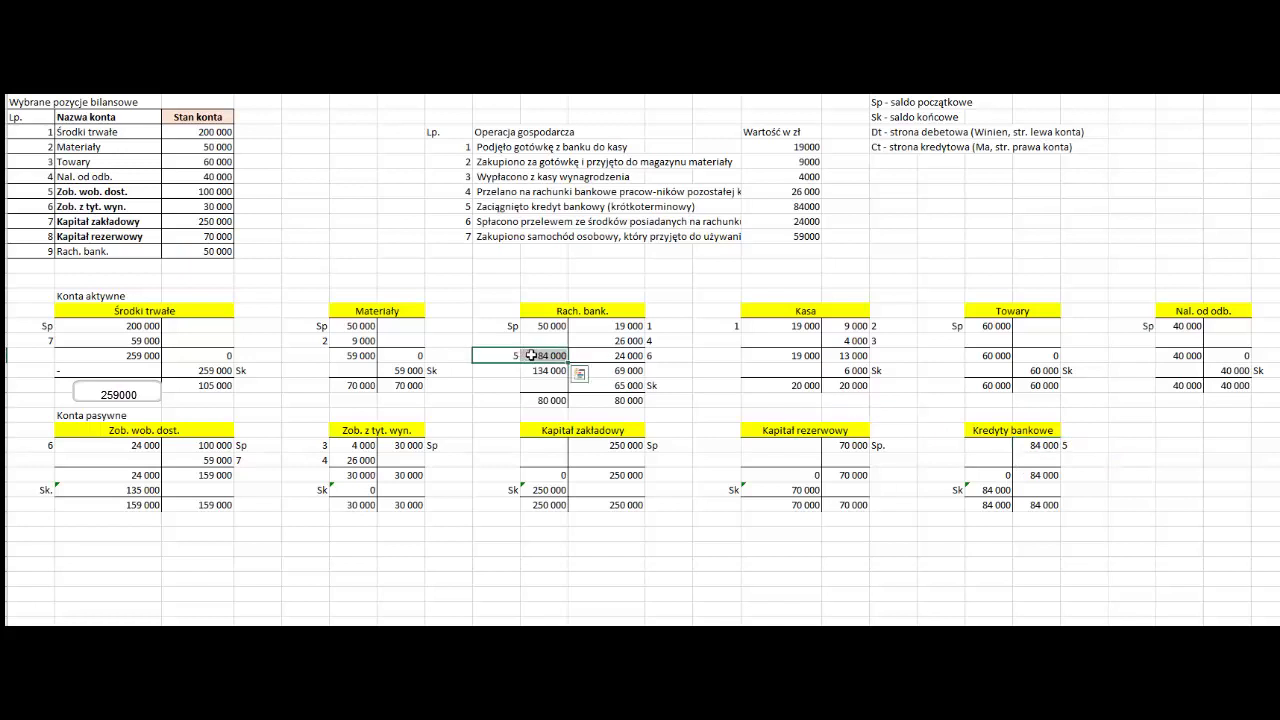
click(572, 307)
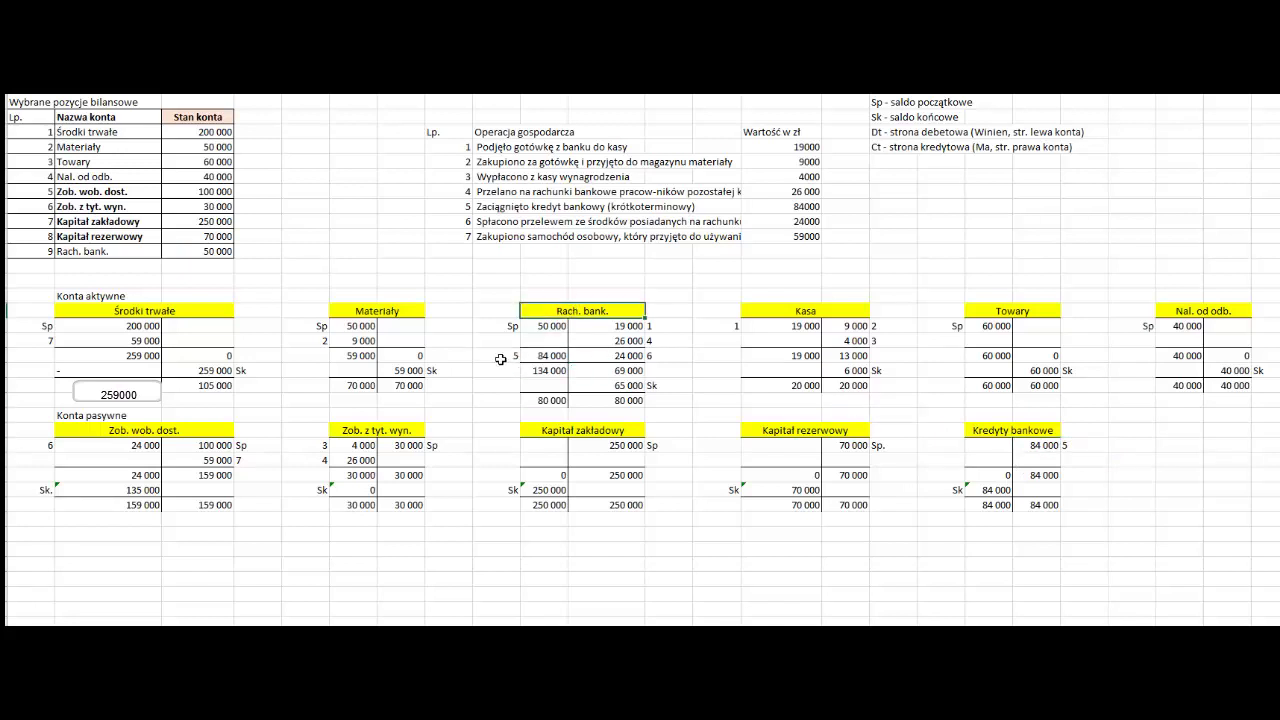
drag(503, 358, 540, 358)
click(550, 310)
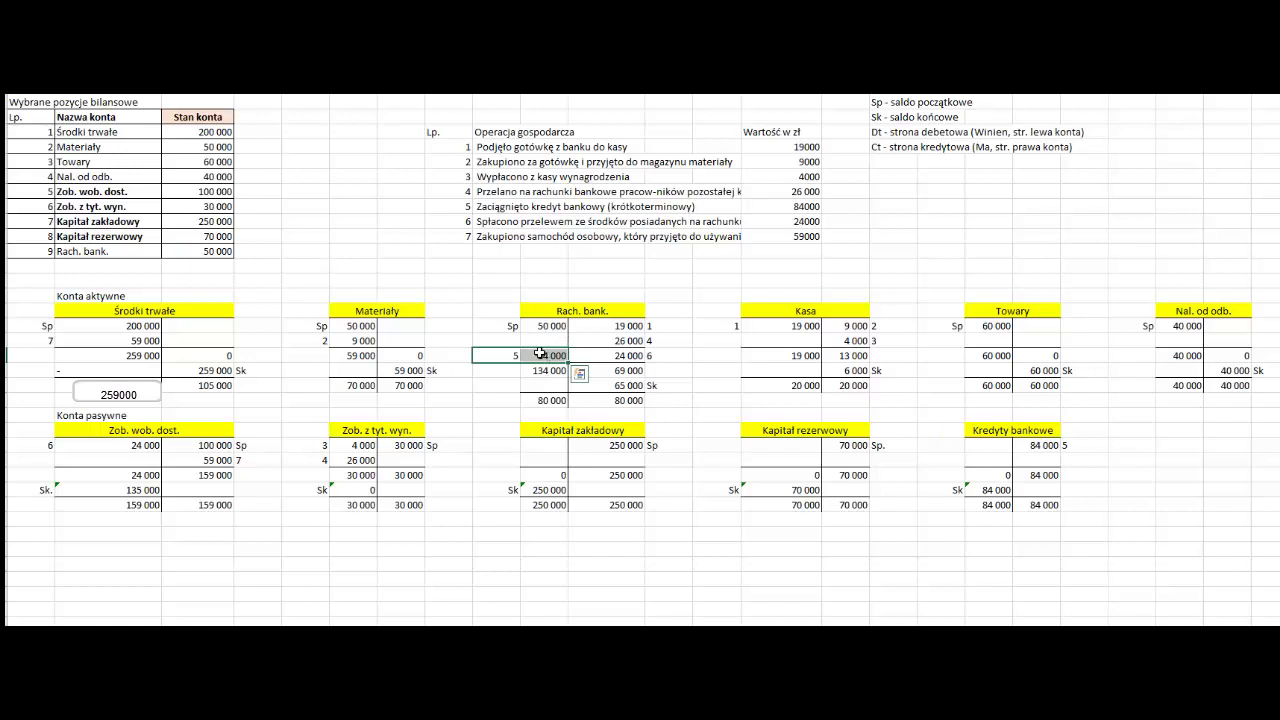
click(537, 357)
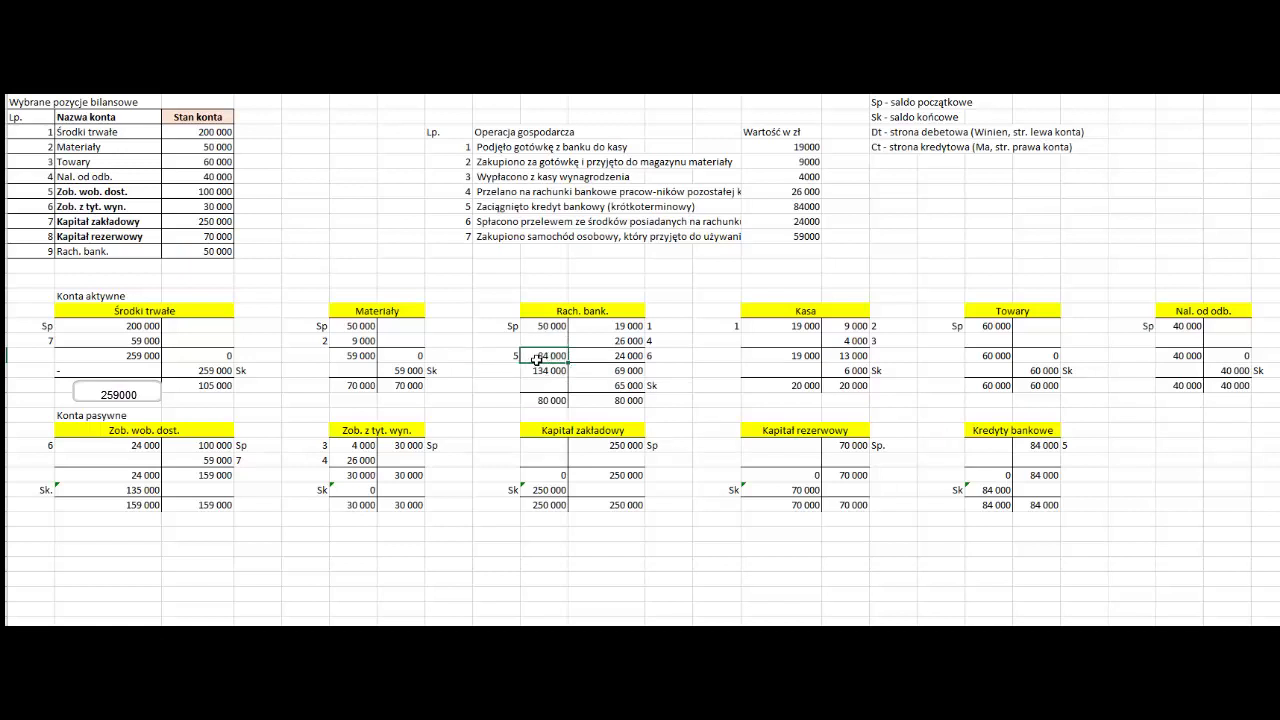
click(556, 311)
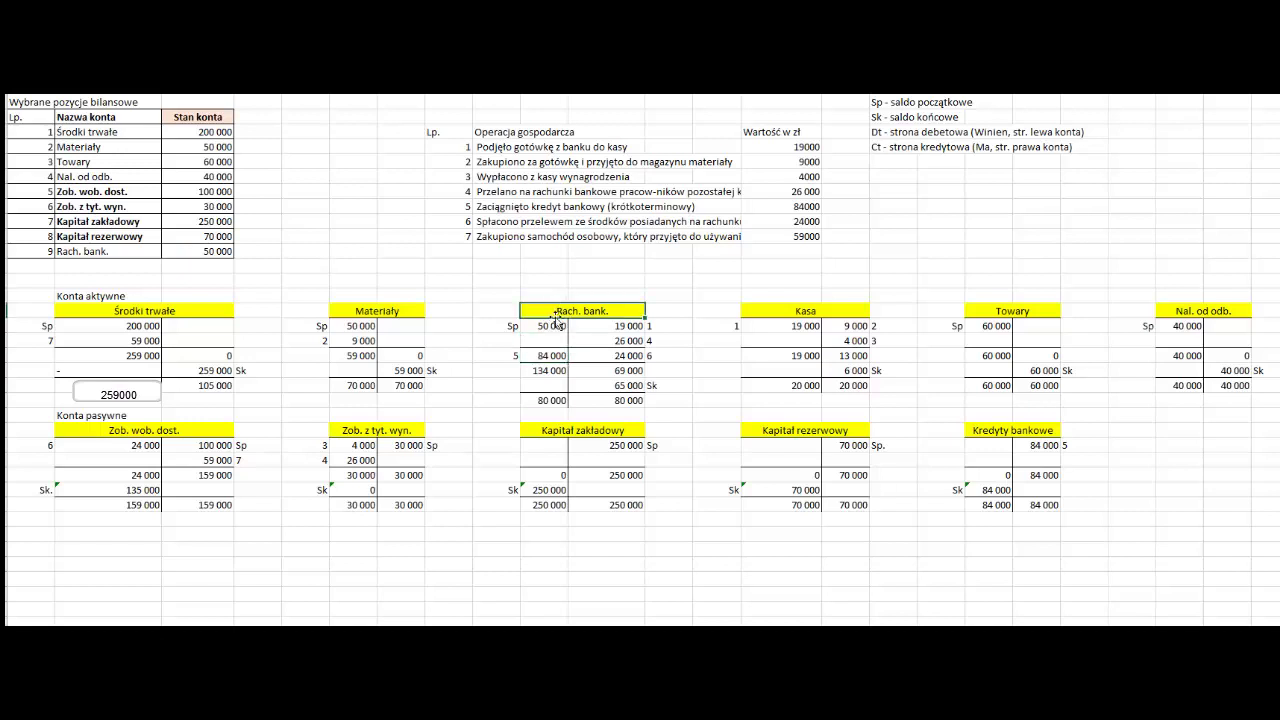
drag(505, 355, 545, 357)
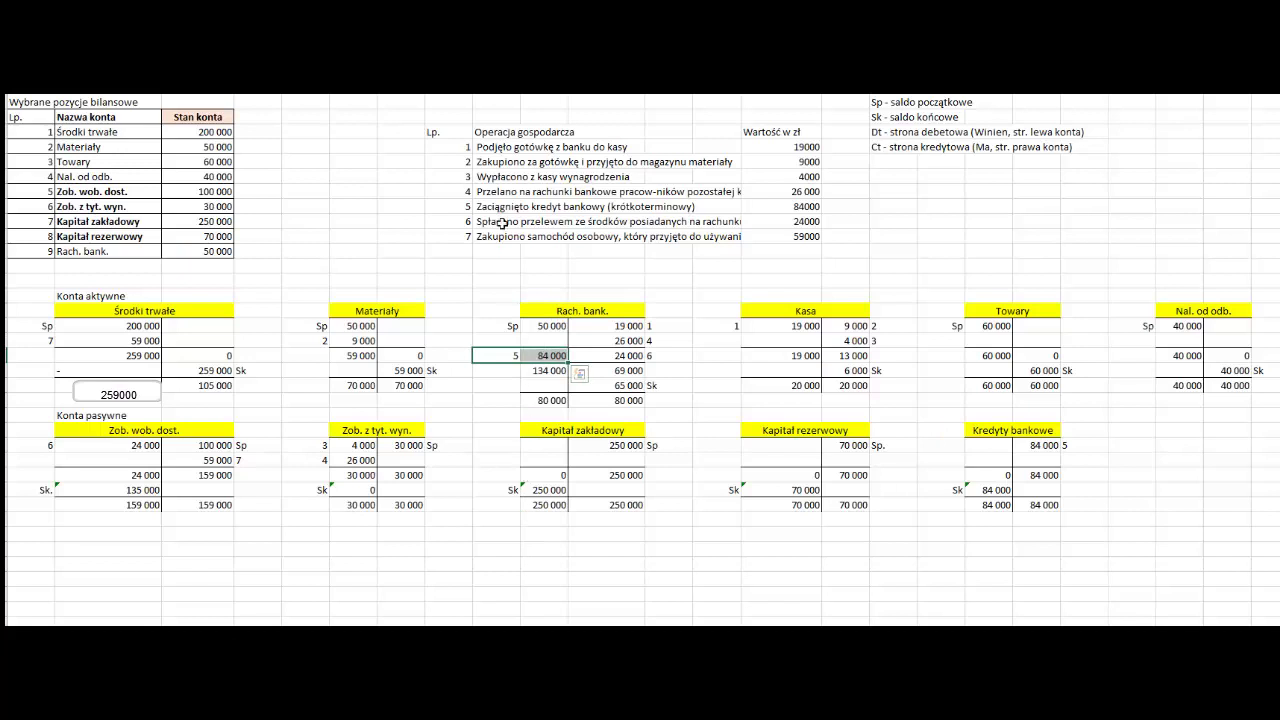
Examine the operation 5 credit entry in Kredyty bankowe and compare it with the matching Rach. bank. debit entry
click(986, 434)
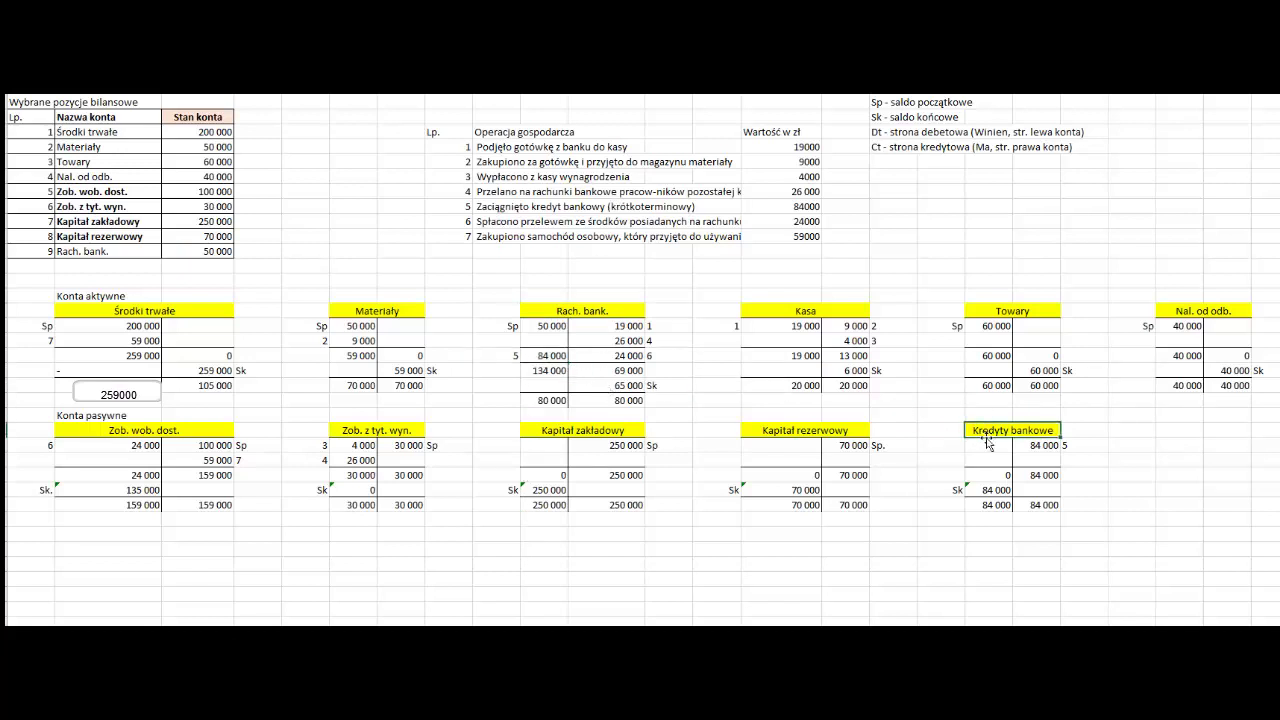
click(1040, 445)
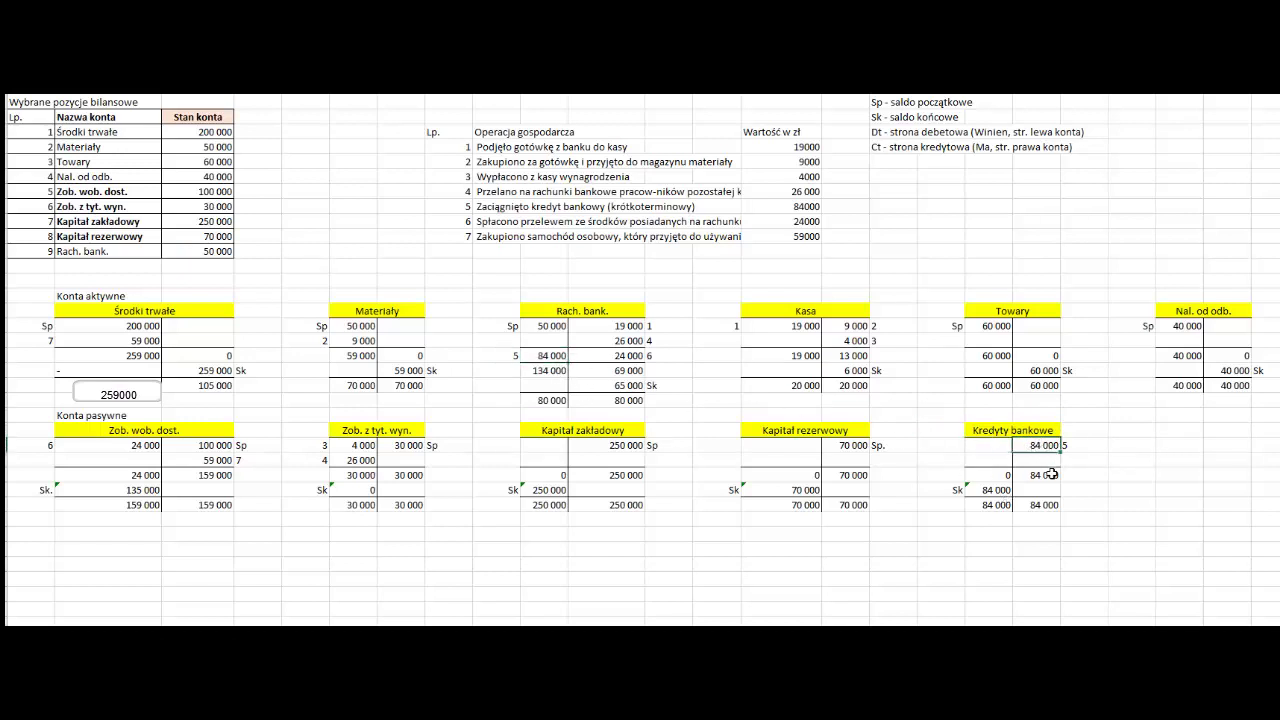
click(996, 432)
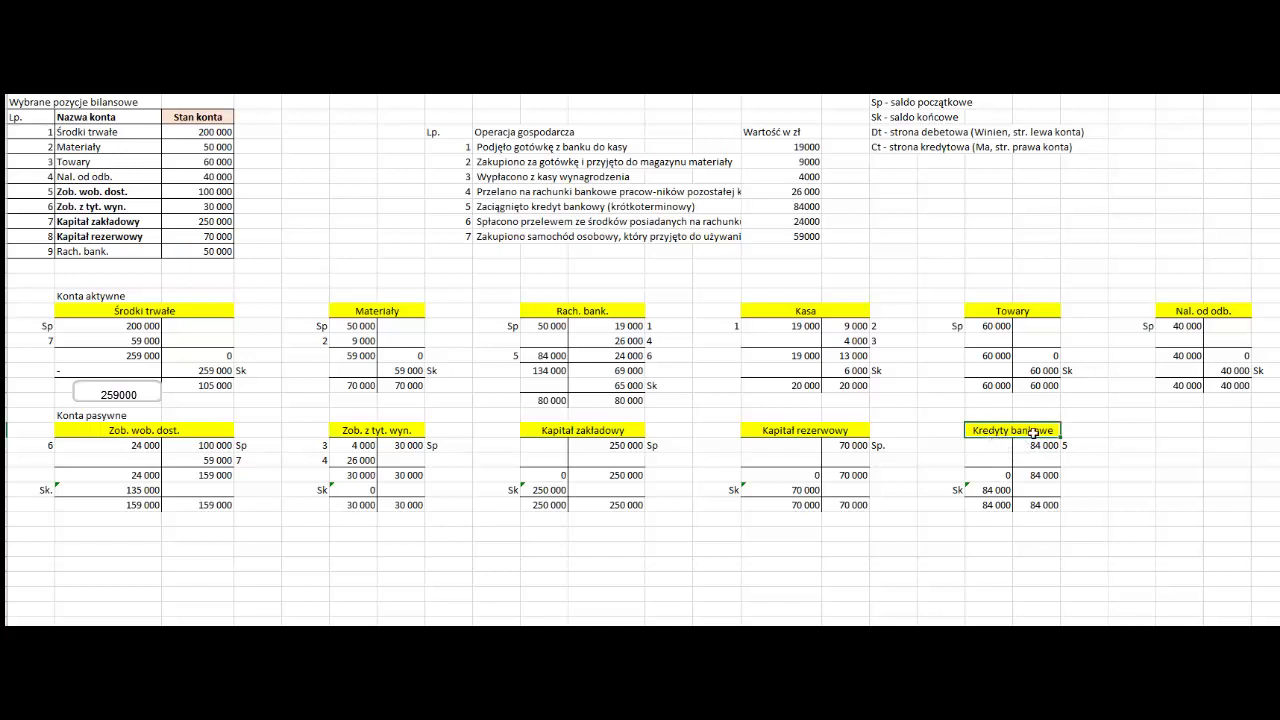
drag(1045, 446, 1075, 447)
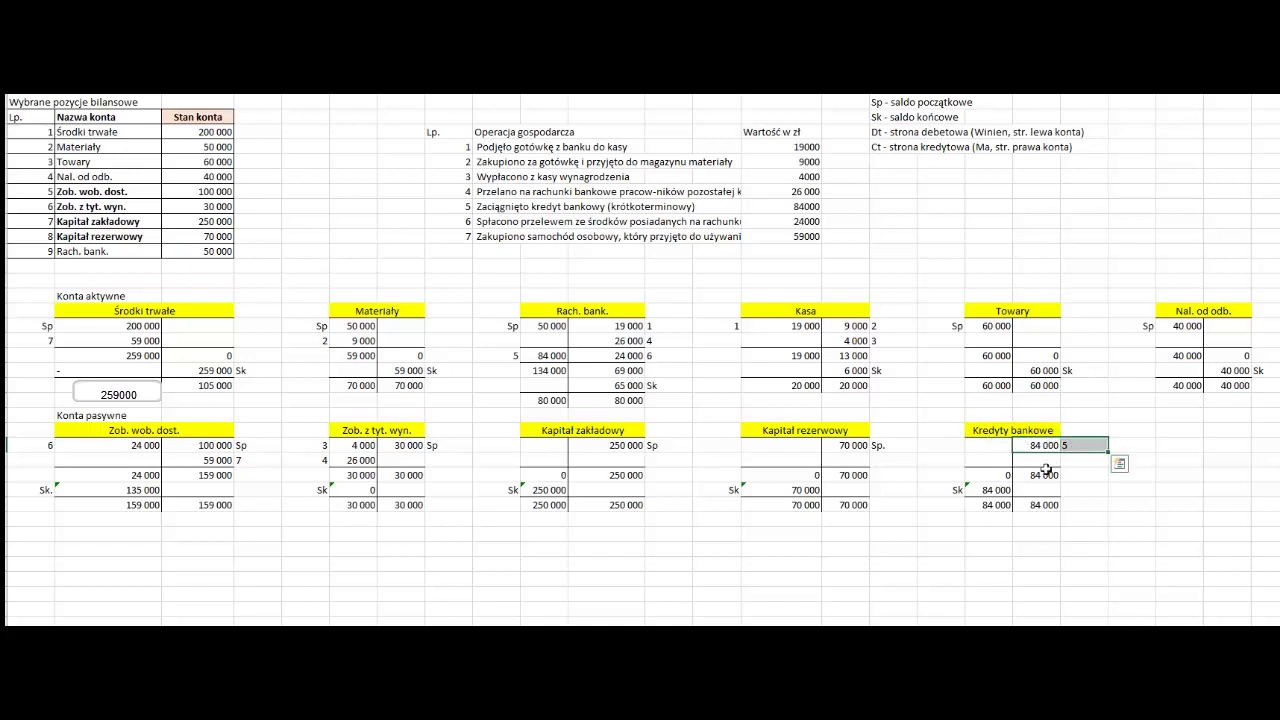
key(ctrl+z)
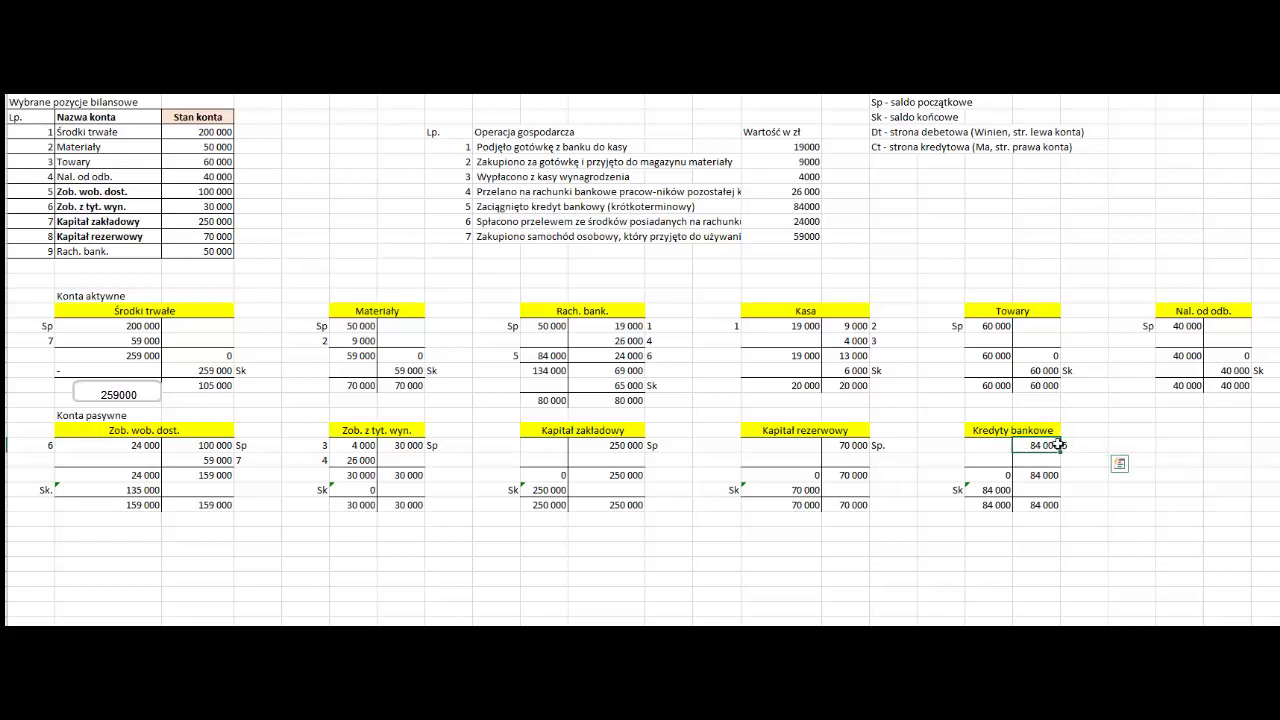
drag(1045, 446, 1069, 445)
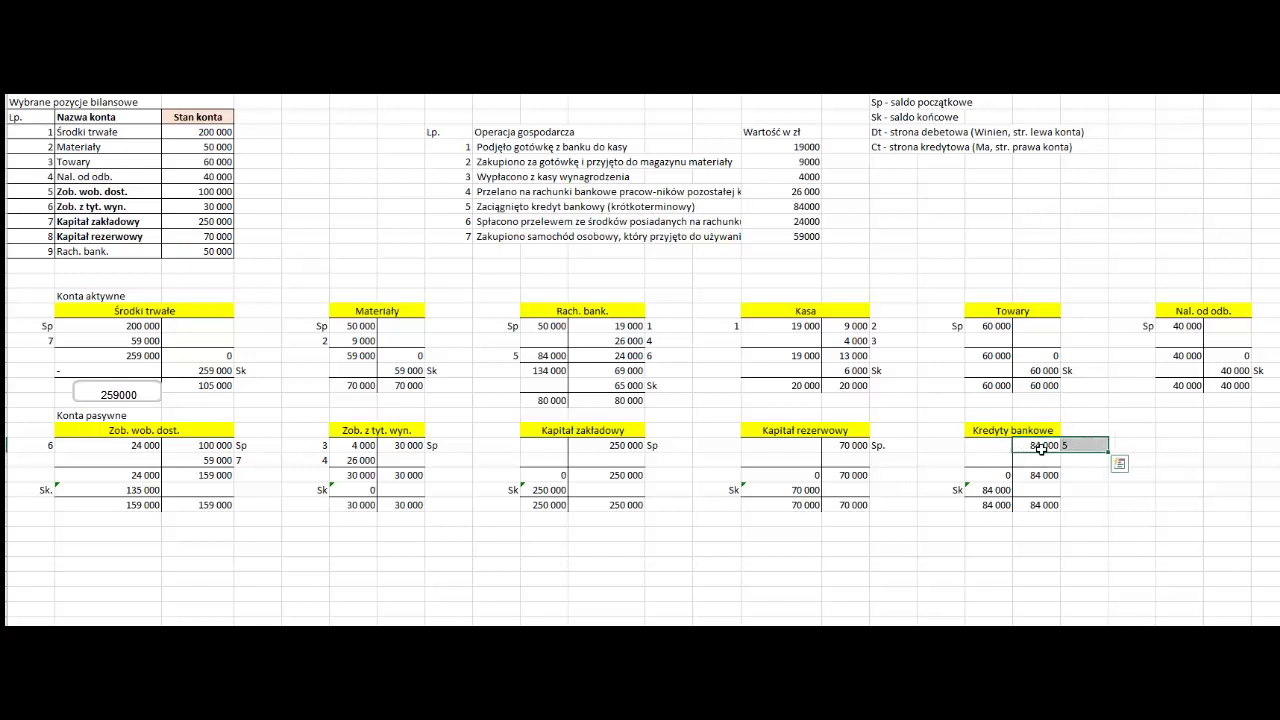
key(ctrl+y)
click(1088, 446)
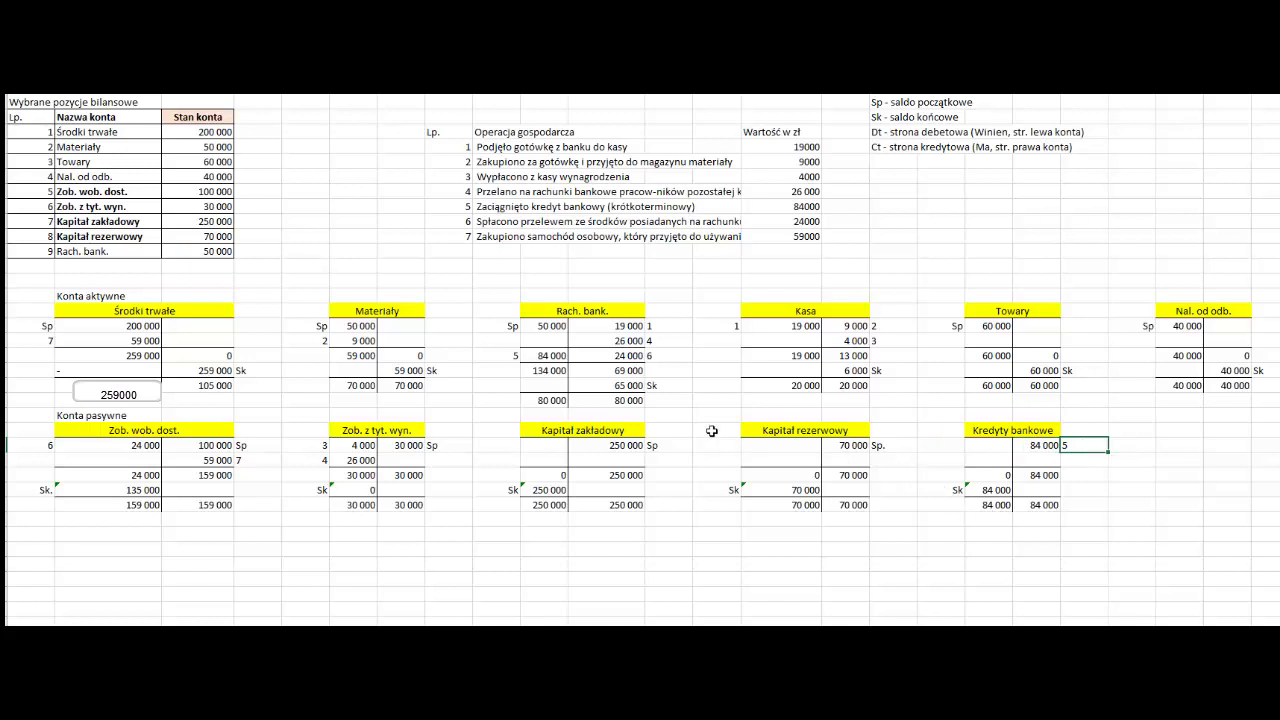
drag(512, 360, 550, 357)
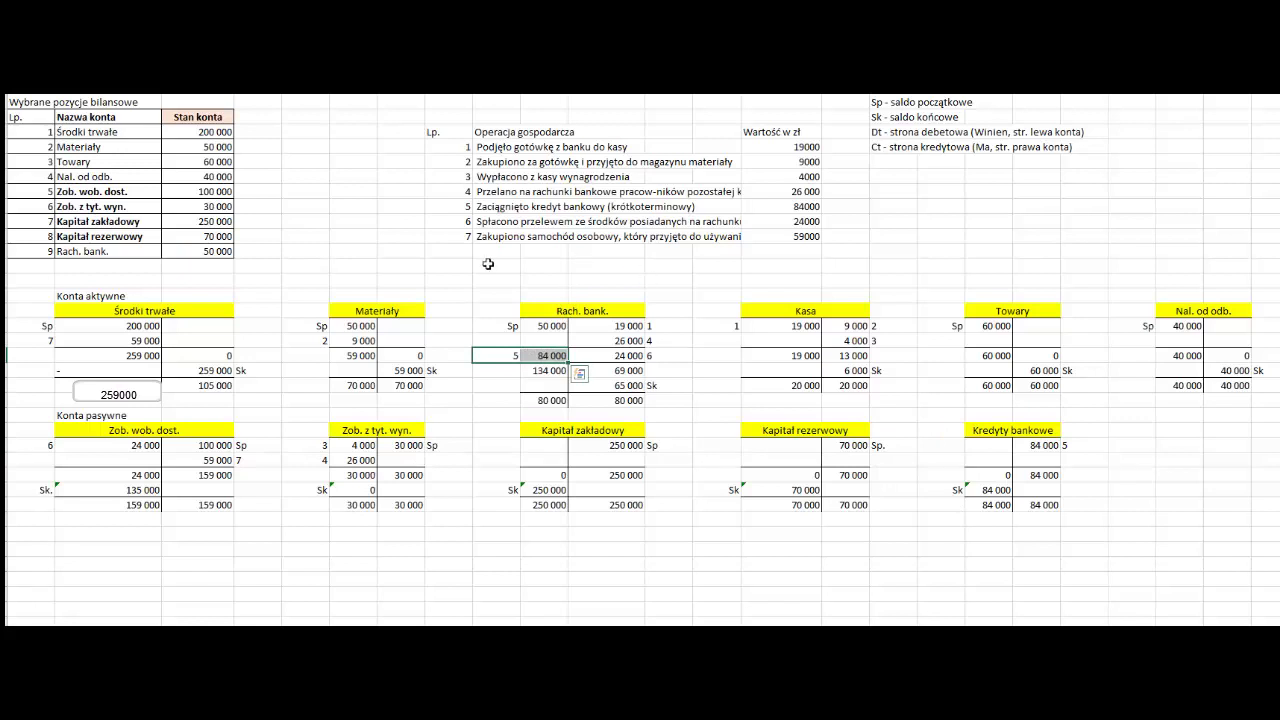
Read the full operation 6 description about repaying a supplier liability by bank transfer
click(490, 222)
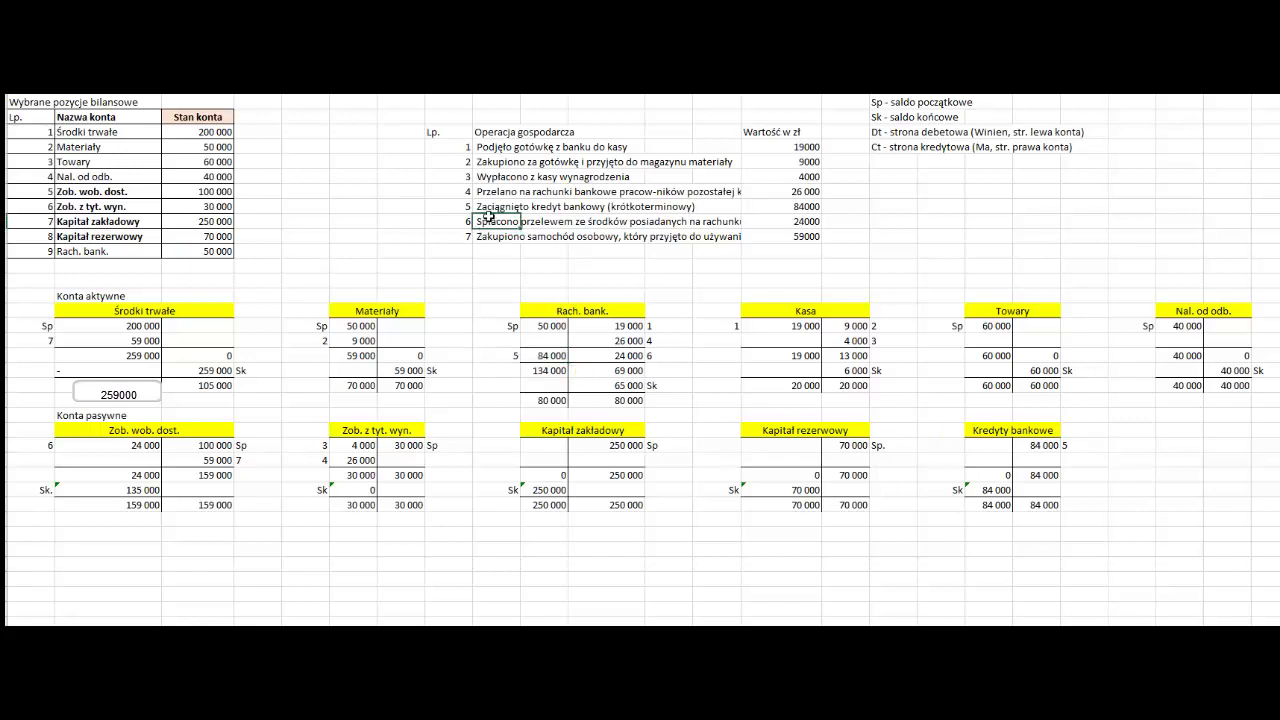
key(F2)
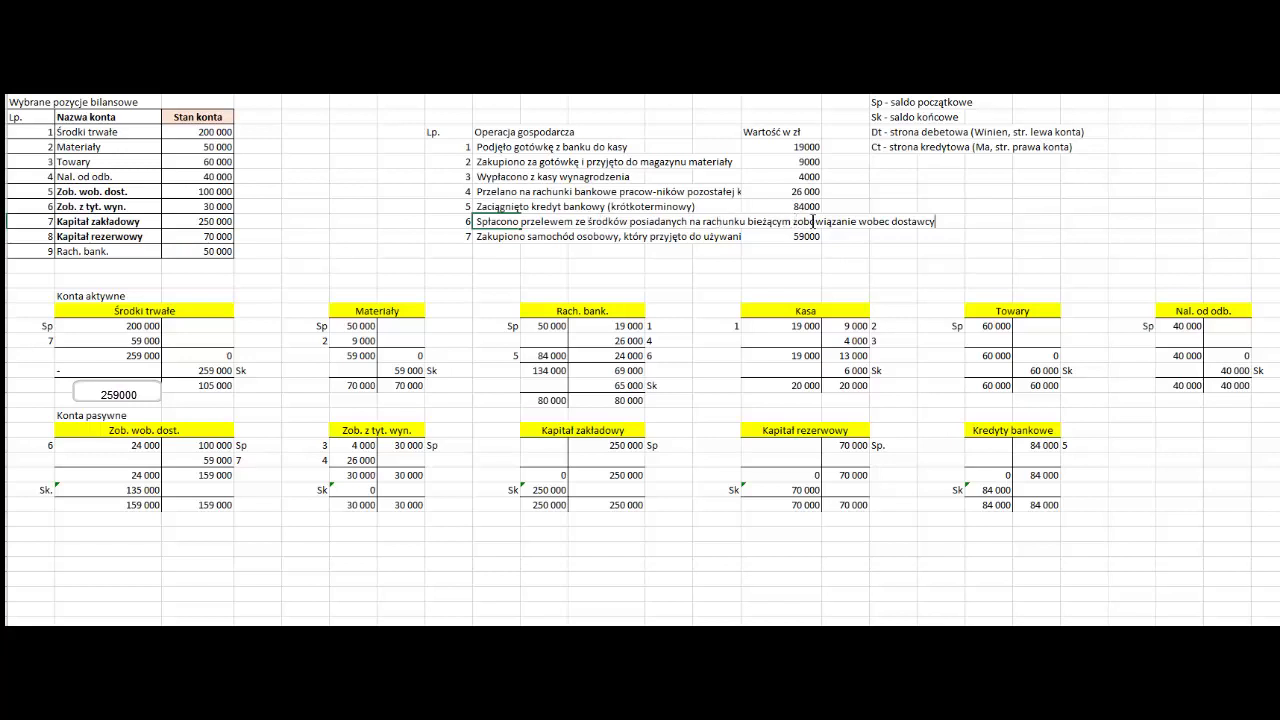
key(Escape)
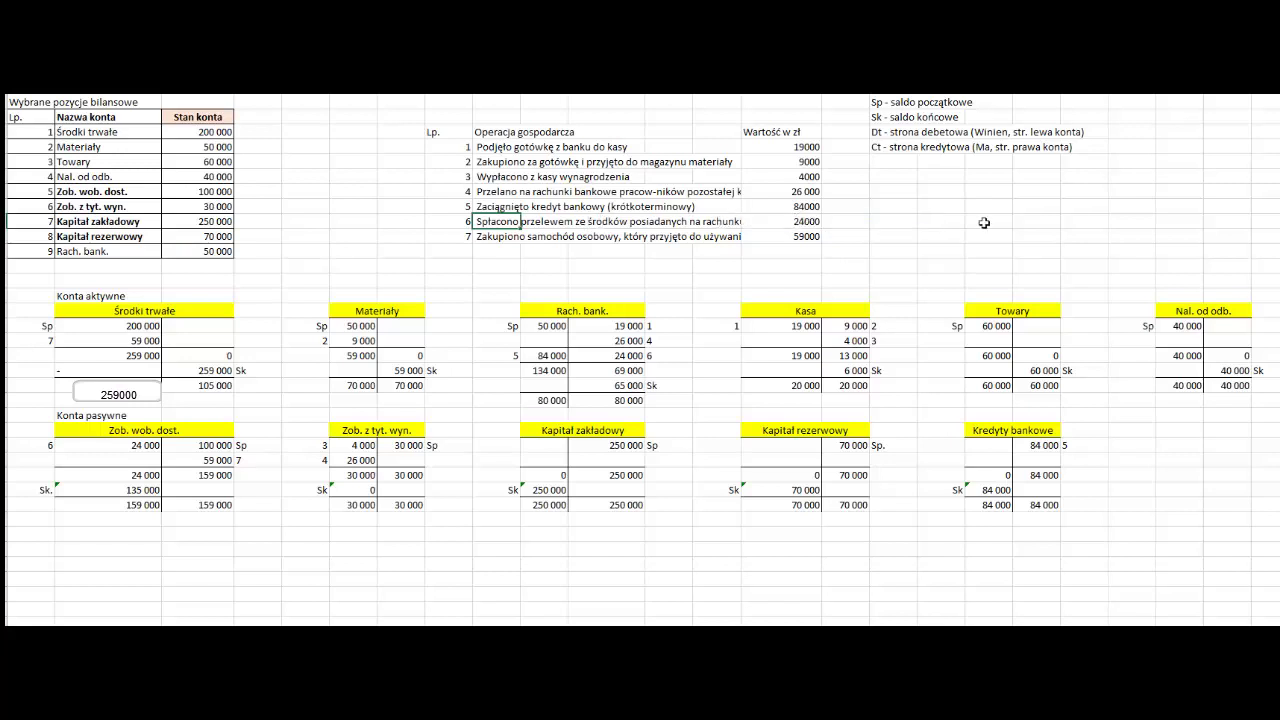
click(810, 222)
click(505, 222)
key(F2)
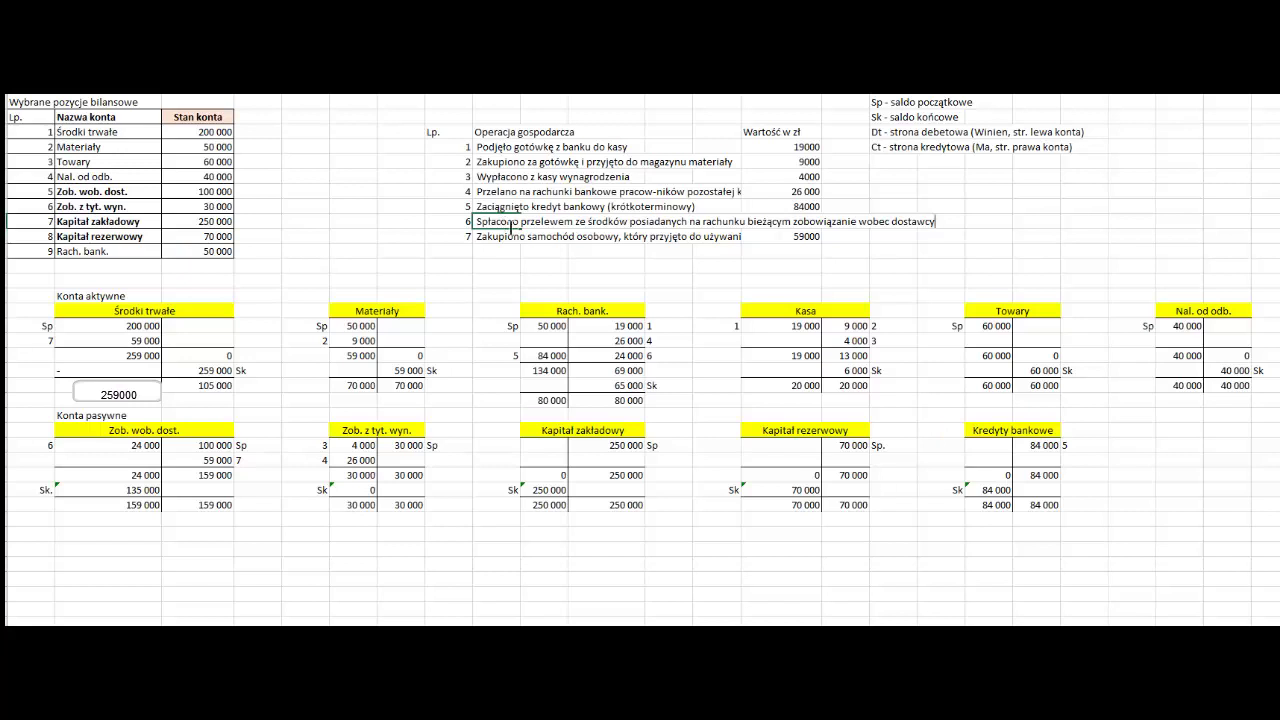
key(Escape)
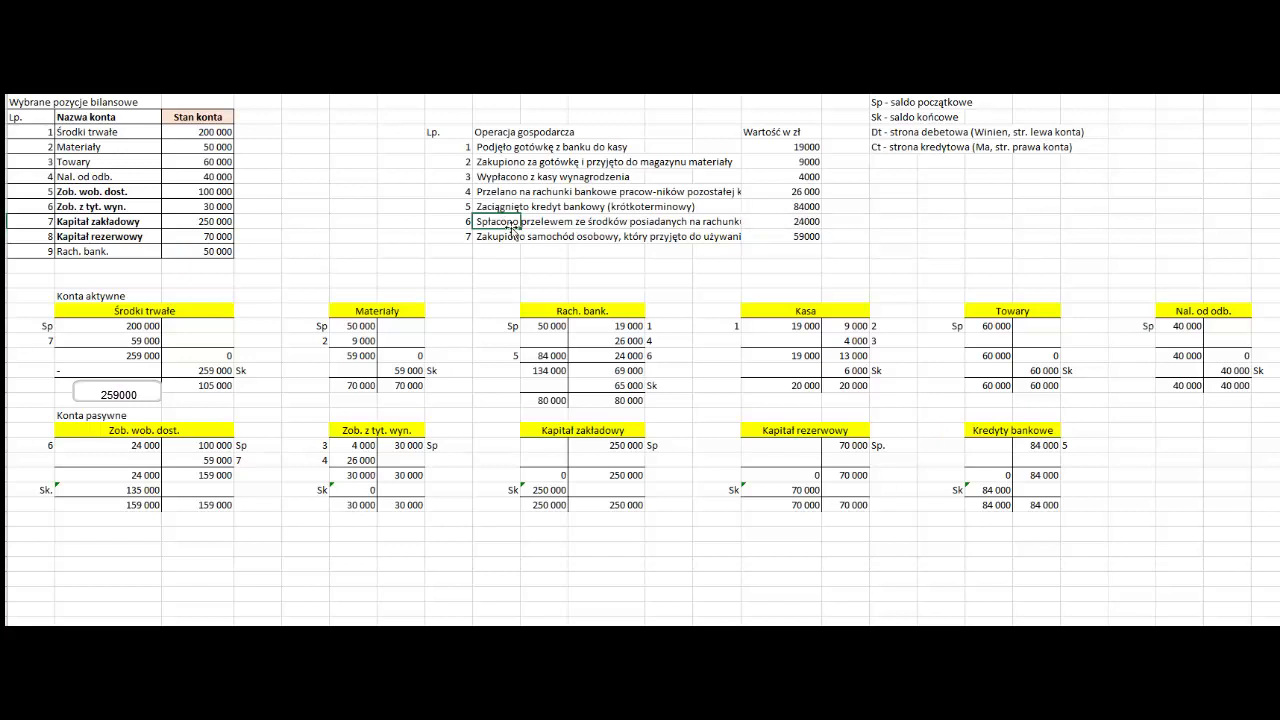
Compare the operation 6 value with the opening balance of Zob. wob. dost. and reread the operation's description
click(812, 221)
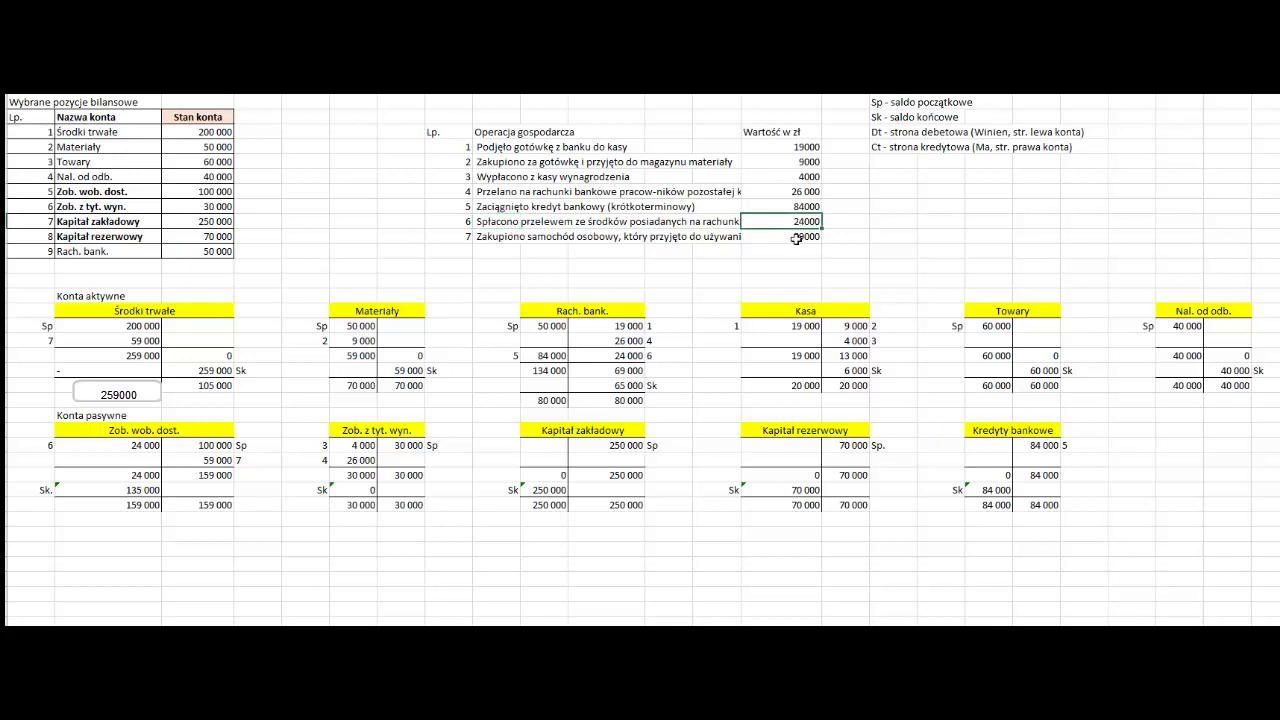
click(110, 193)
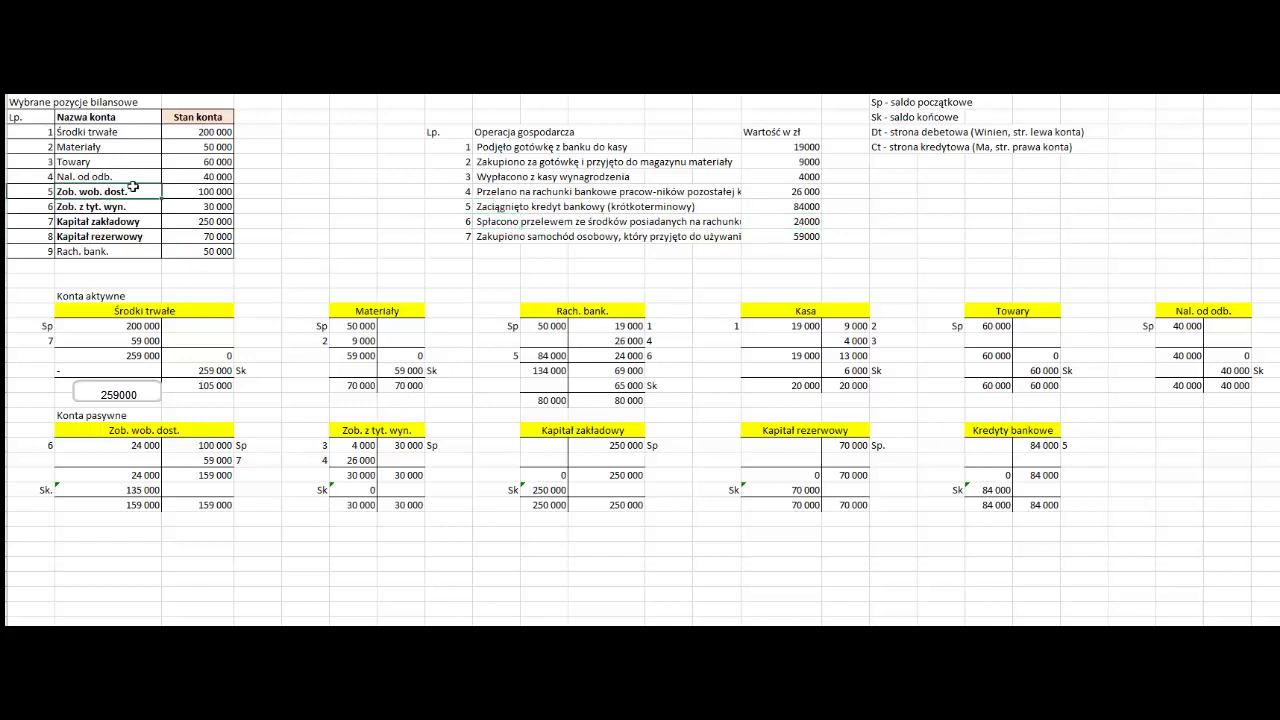
drag(156, 192, 205, 192)
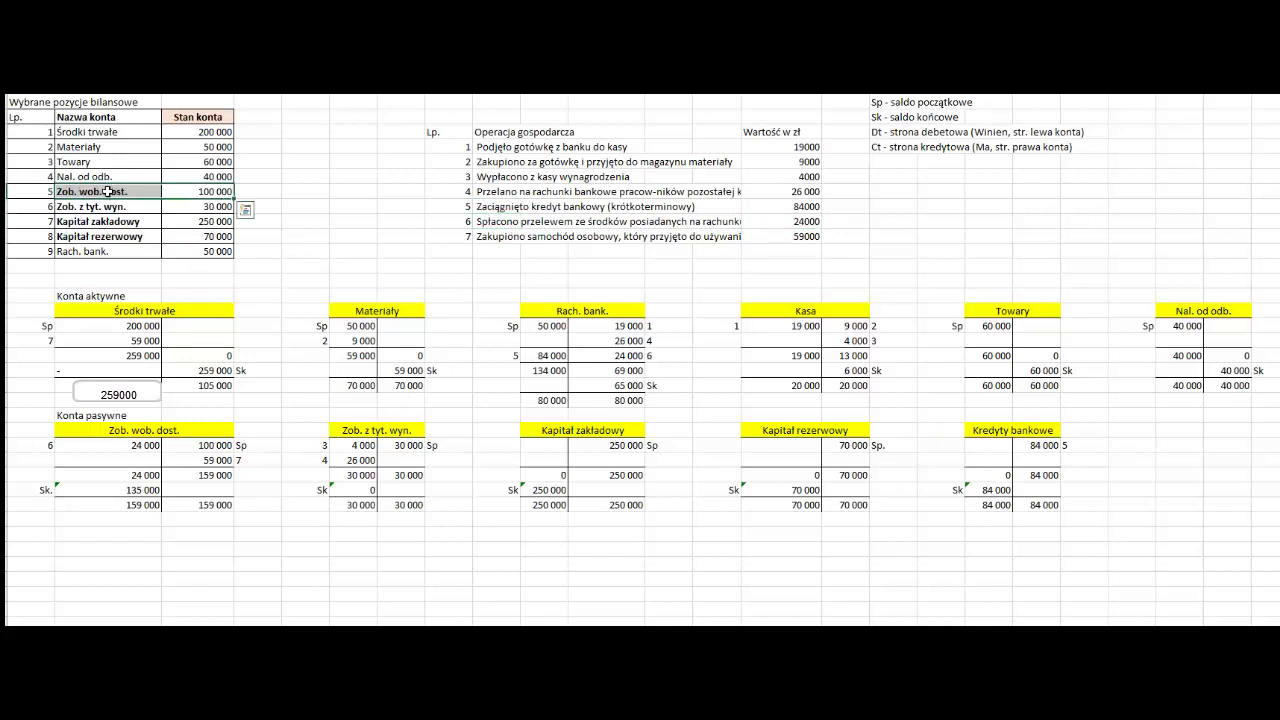
click(211, 191)
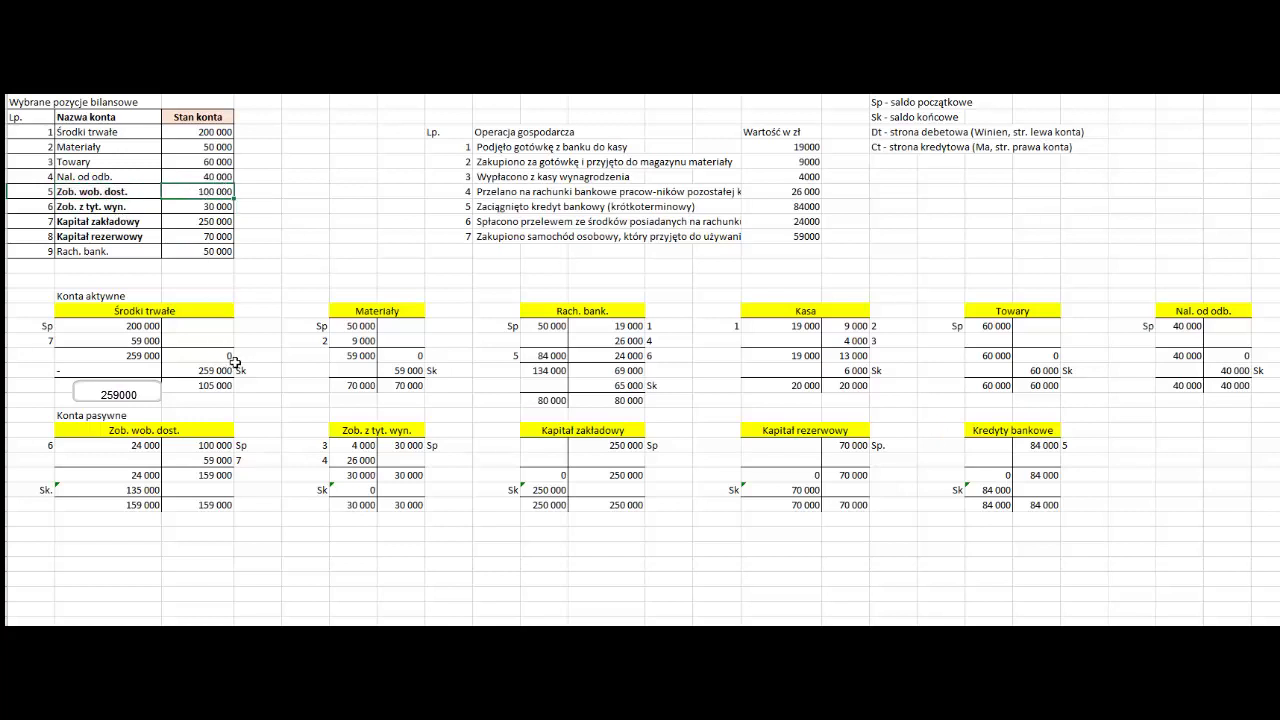
click(783, 221)
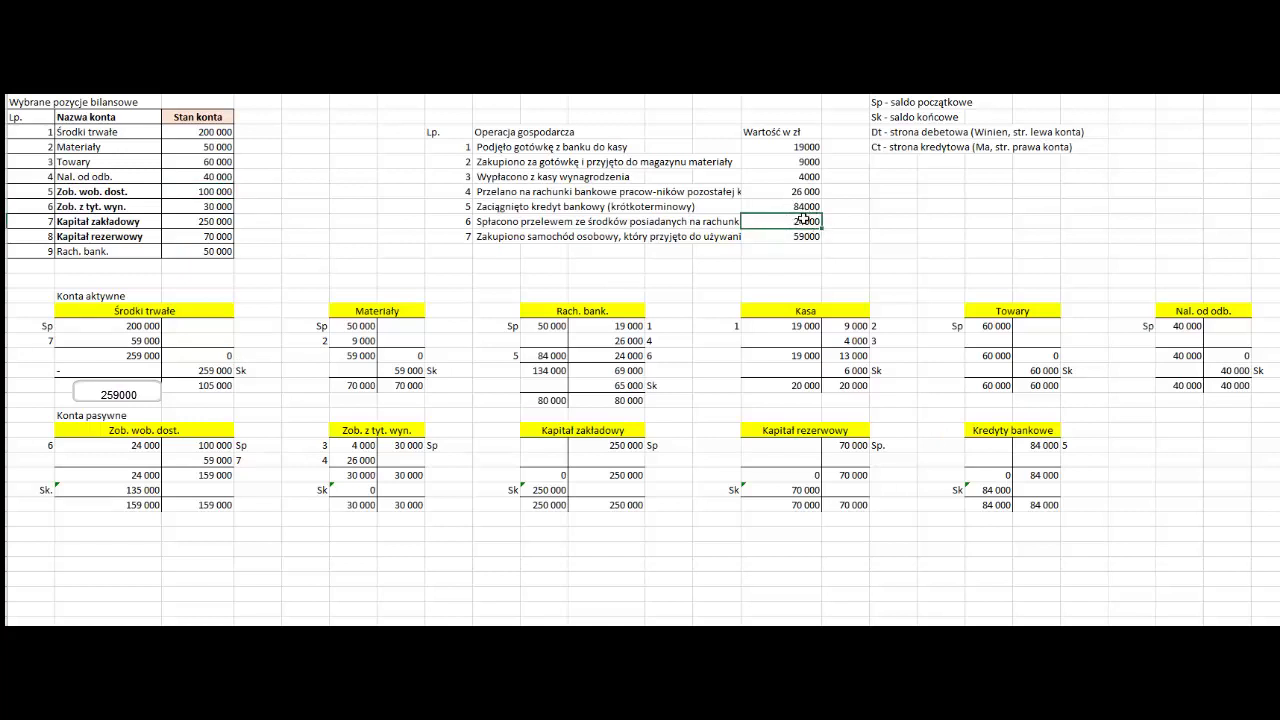
click(510, 221)
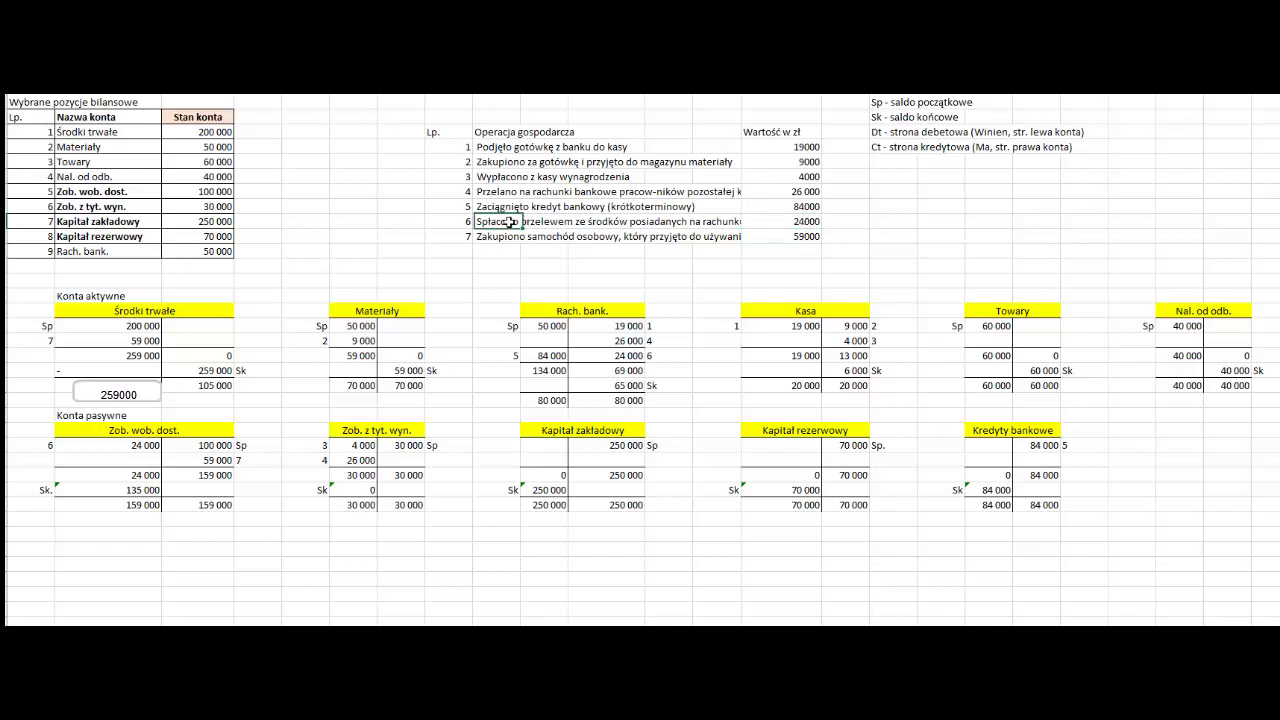
double_click(510, 221)
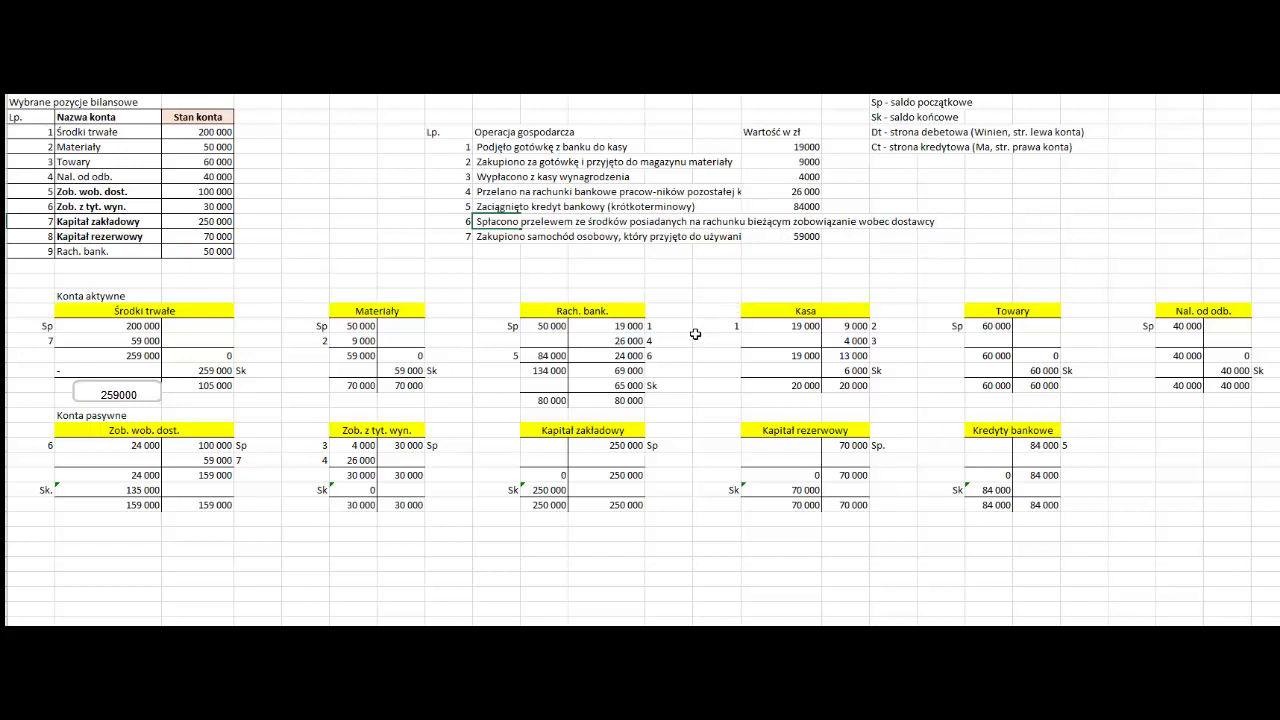
key(Escape)
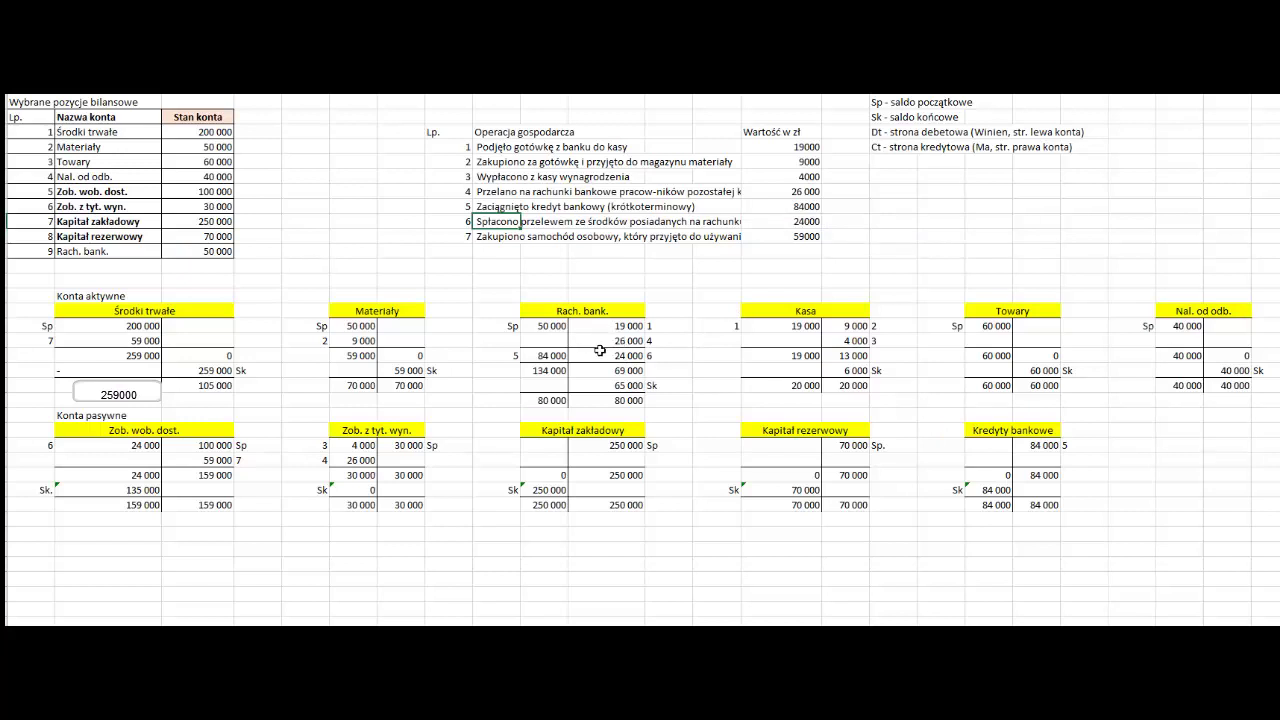
Inspect the =N9 reference behind the operation 6 credit entry in Rach. bank. and its operation number
click(600, 355)
text(24 000	6)
text(=N9)
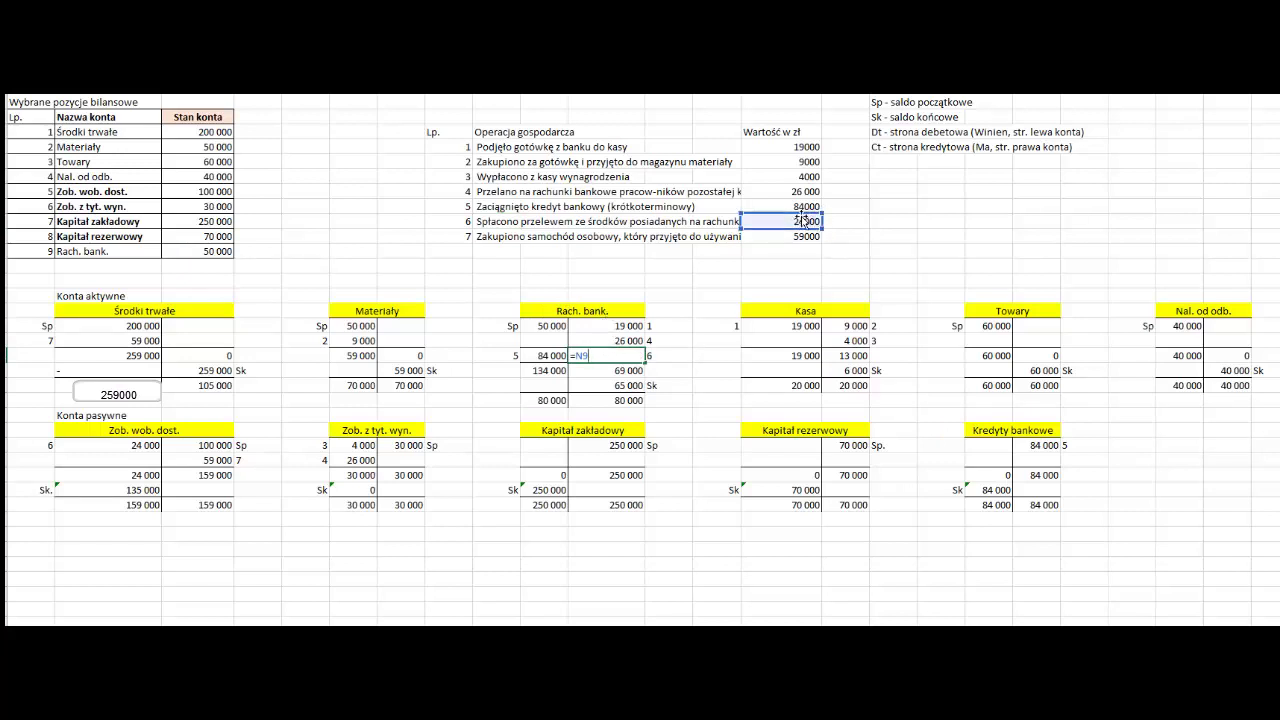
click(651, 354)
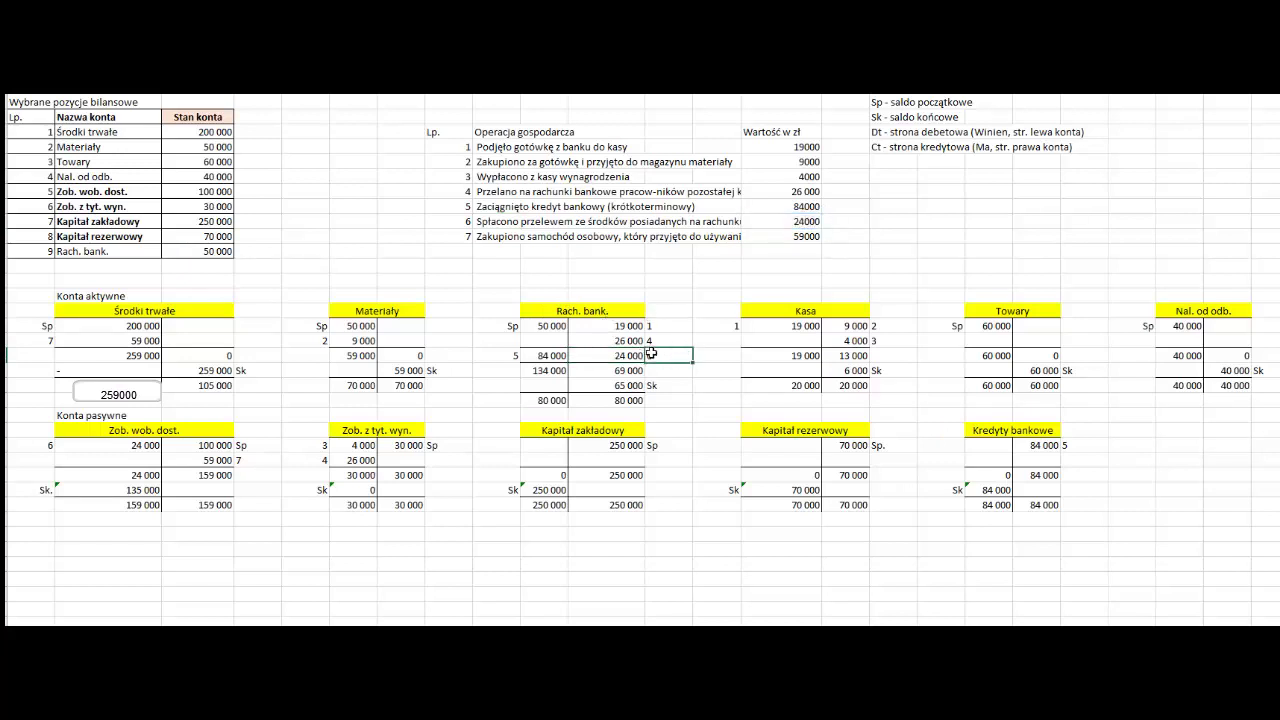
text(6)
drag(625, 355, 673, 355)
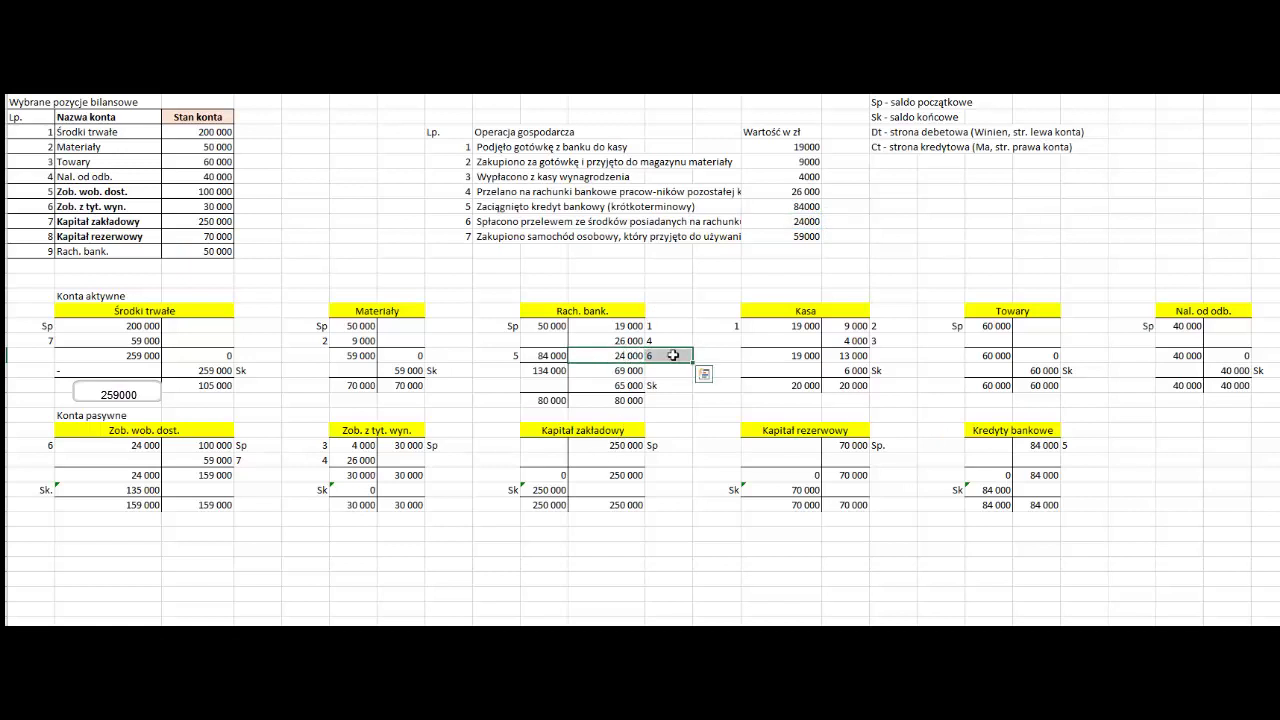
click(577, 297)
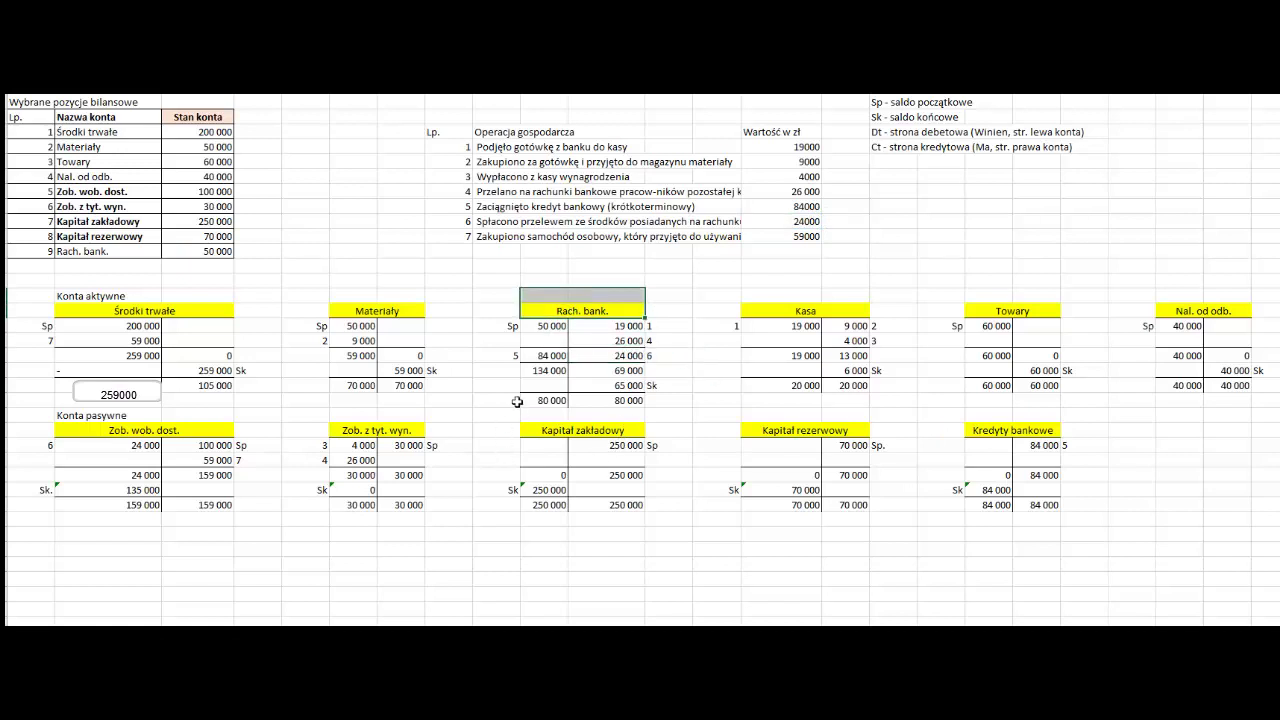
Inspect the =N9 reference behind the operation 6 debit entry in Zob. wob. dost. and compare its side with the opening balance
click(86, 295)
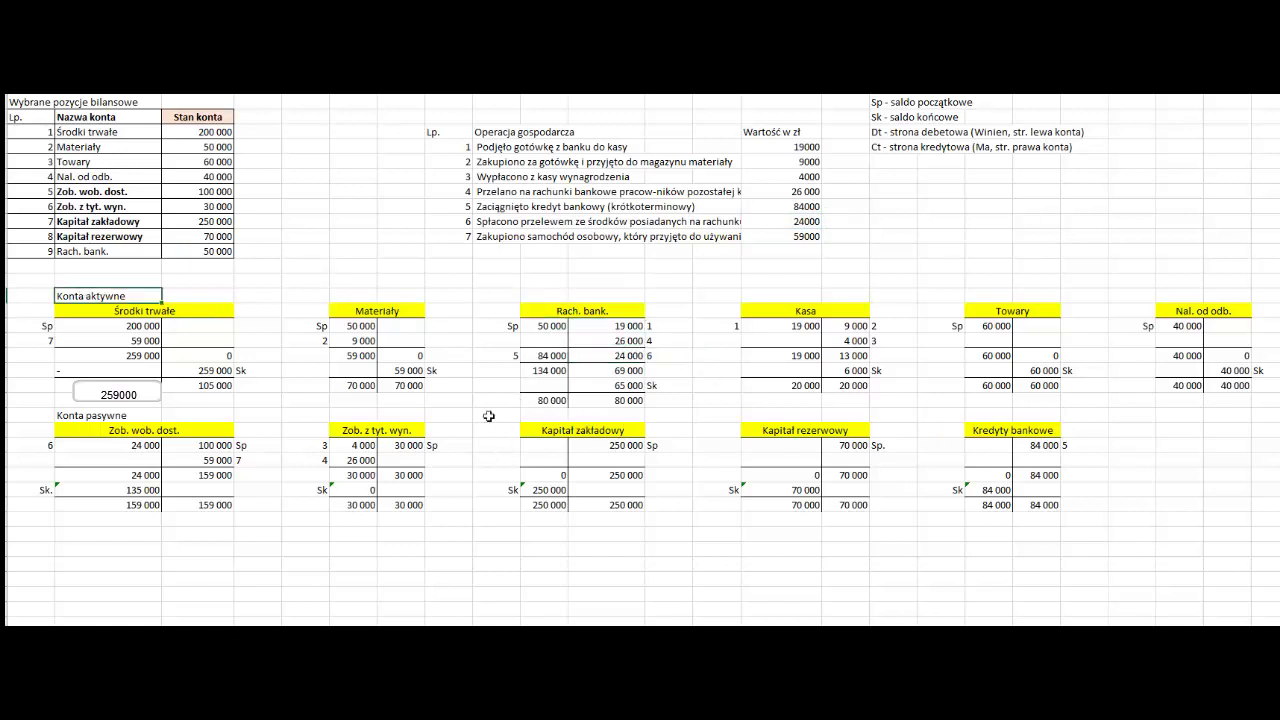
click(130, 432)
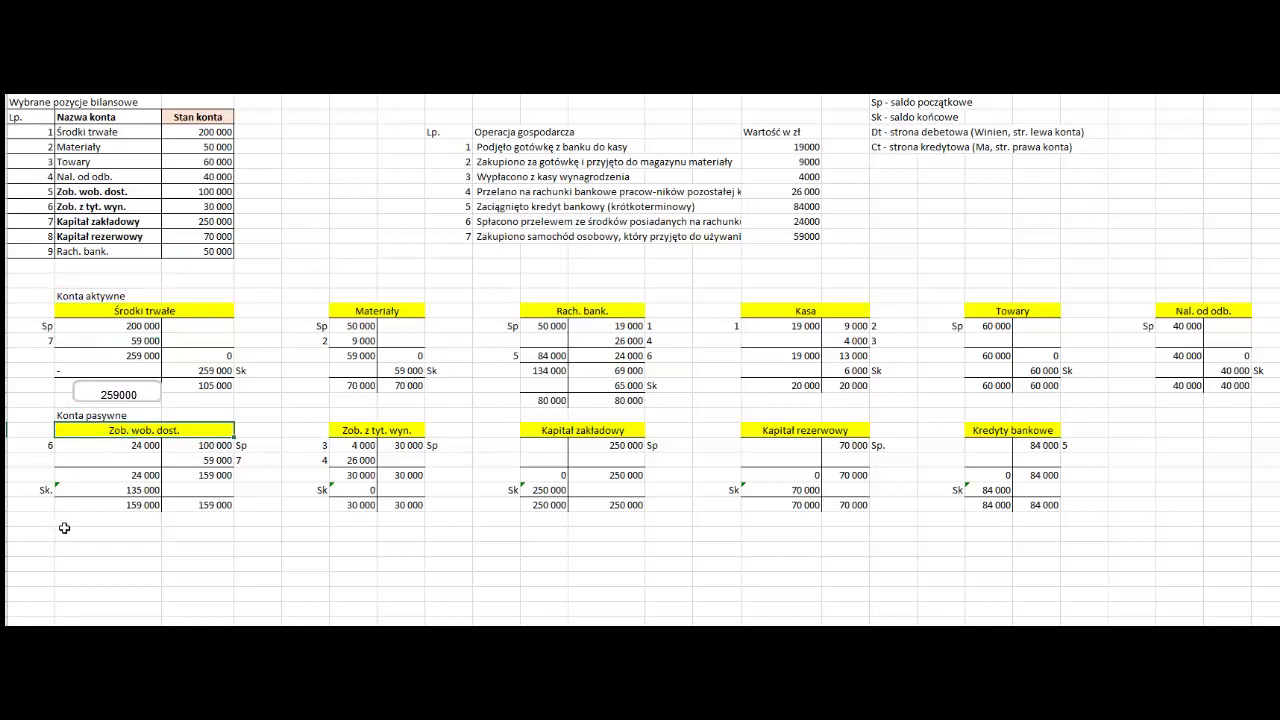
drag(134, 444, 30, 441)
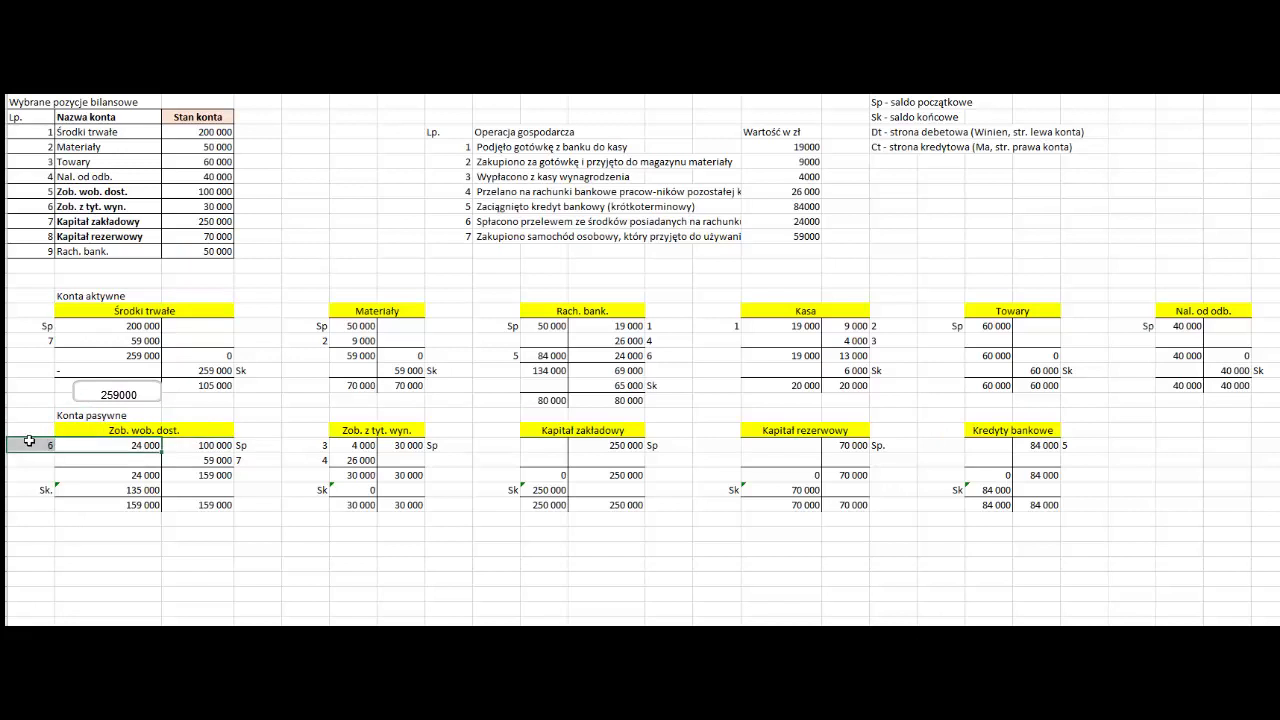
click(114, 446)
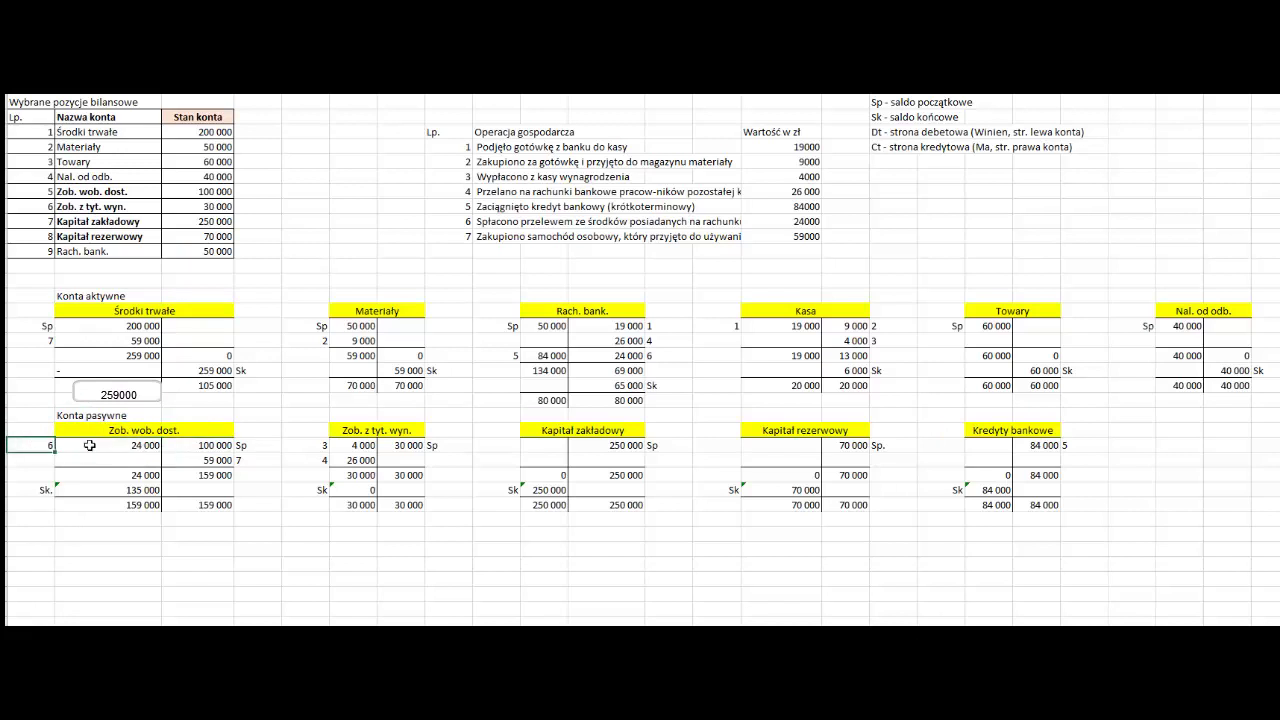
text(=N9)
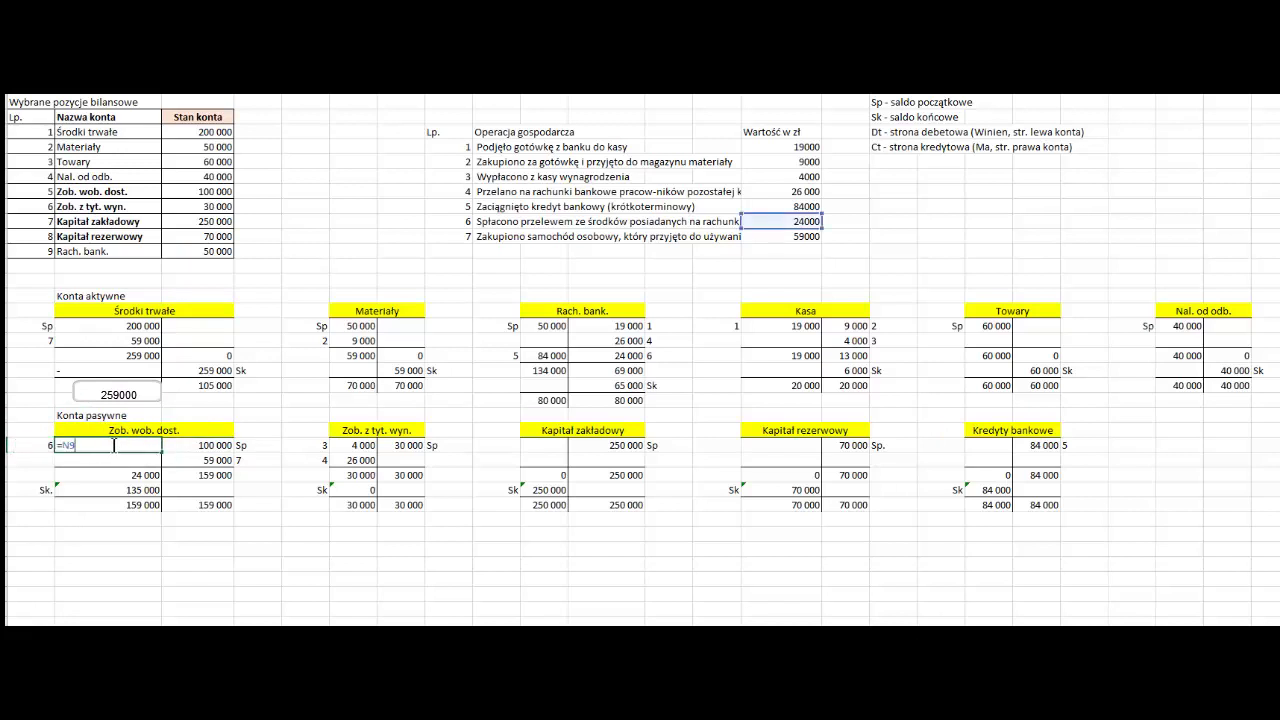
click(34, 446)
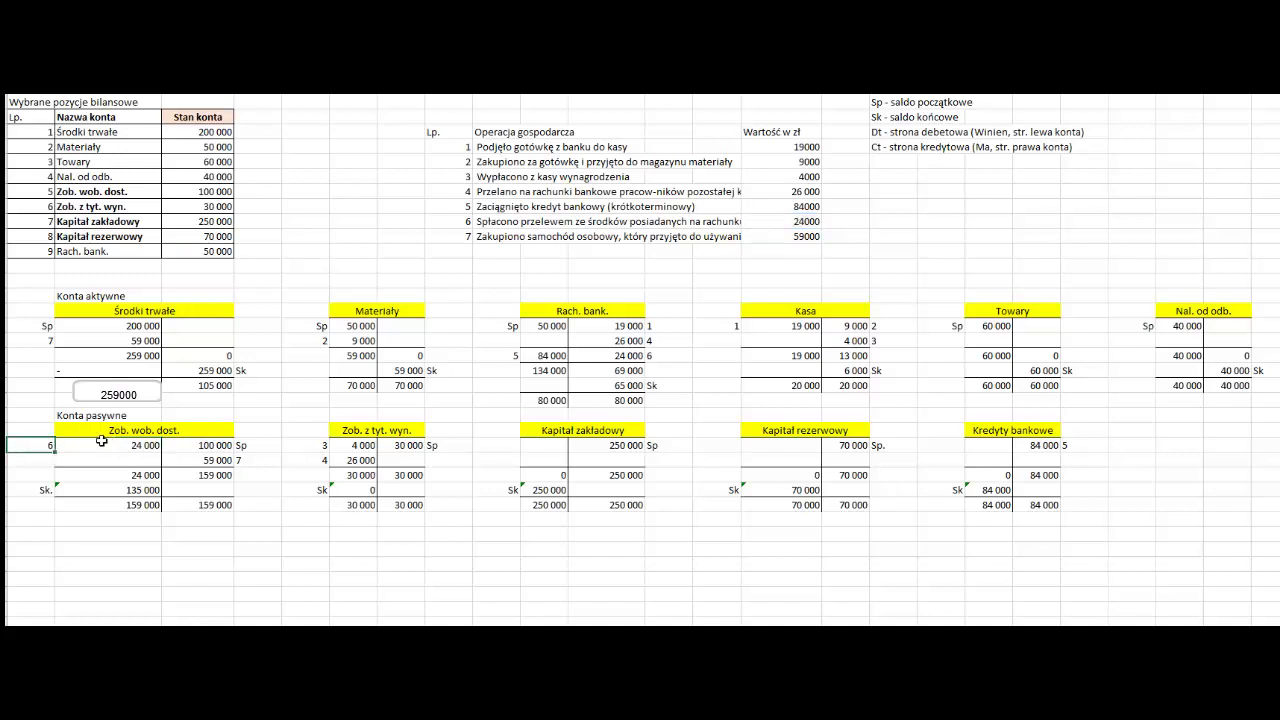
click(250, 447)
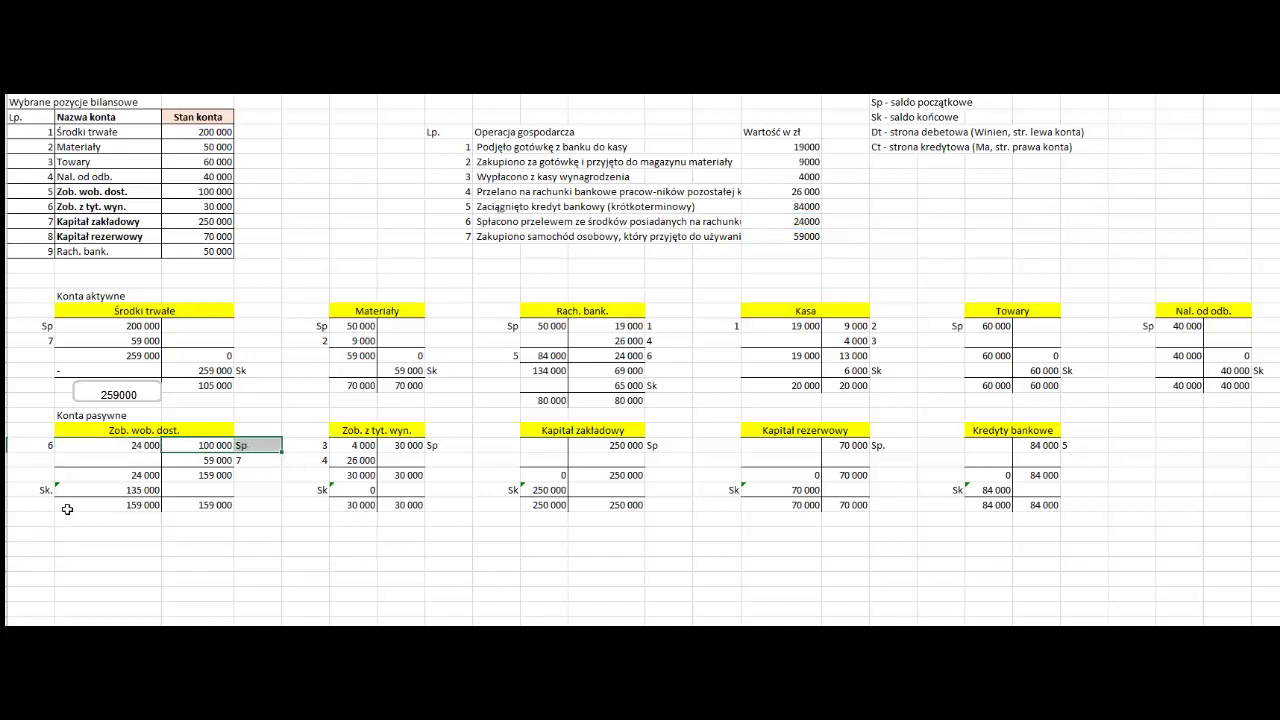
text(Sp)
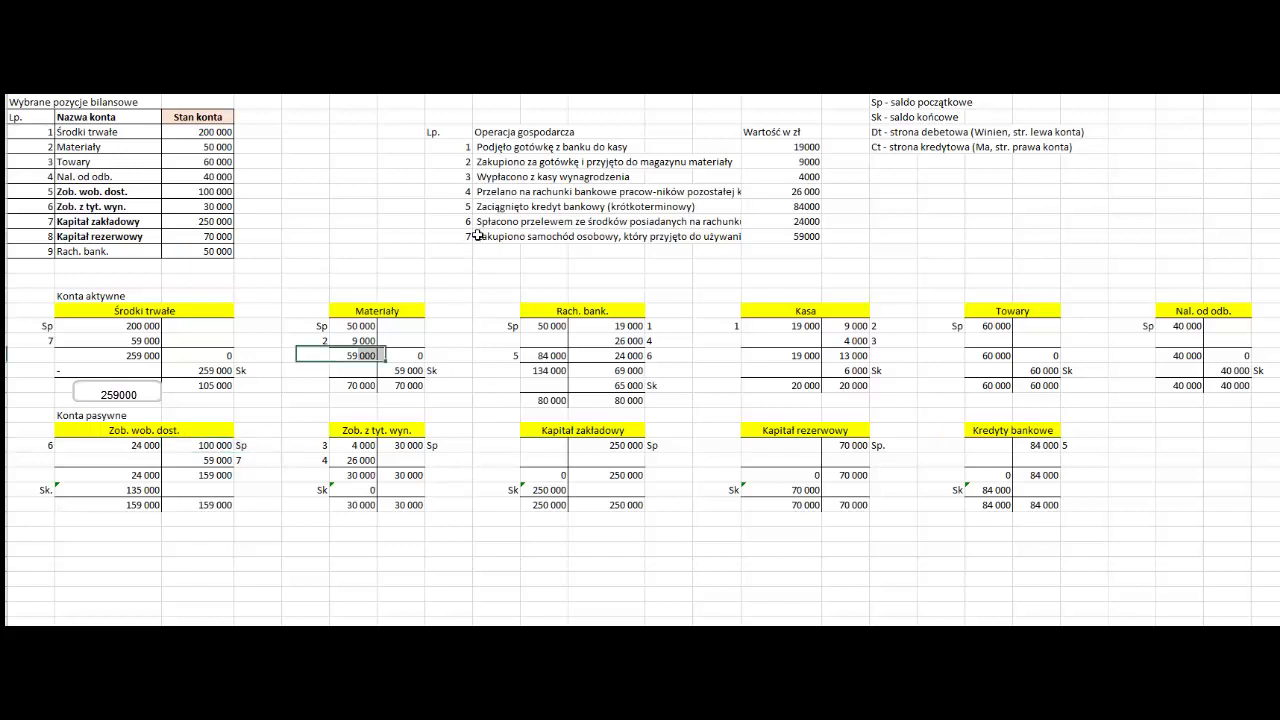
Read the full operation 7 description about the passenger car purchase and locate its number beside the Środki trwałe debit entry
click(478, 236)
key(ctrl+z)
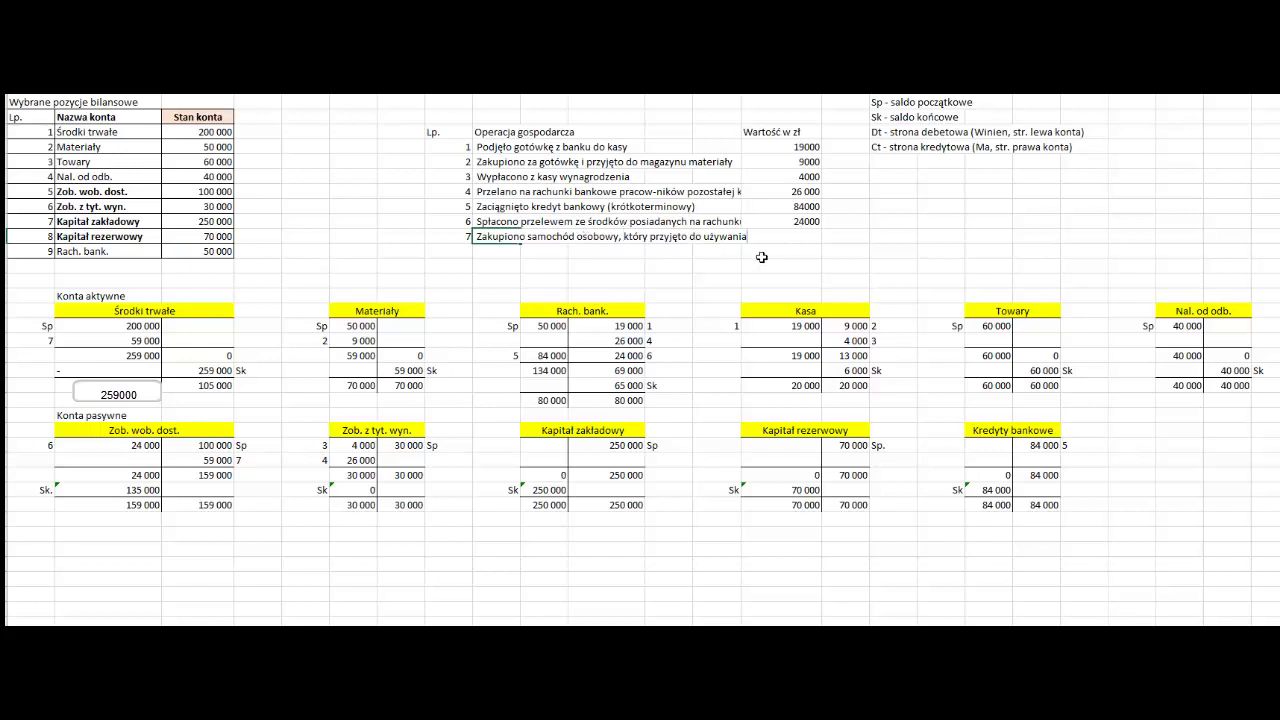
key(ctrl+y)
click(40, 341)
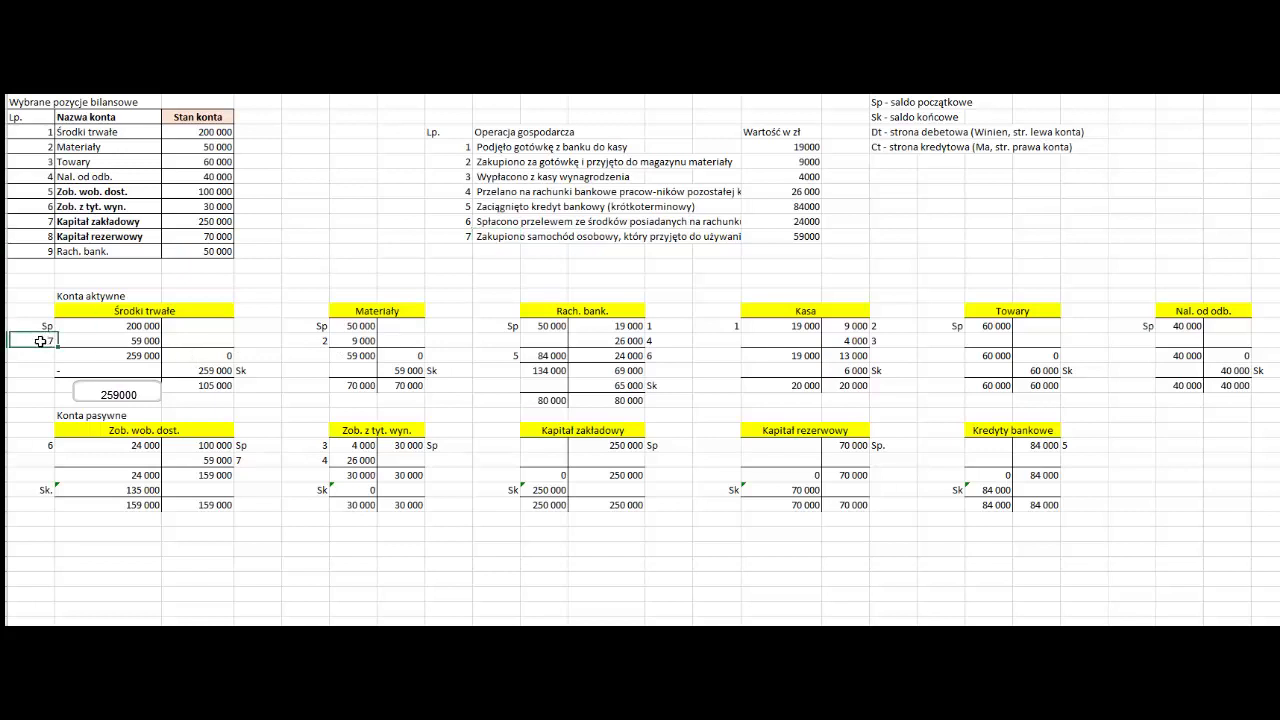
Reread the complete operation 7 description to identify the accounts it affects
double_click(483, 238)
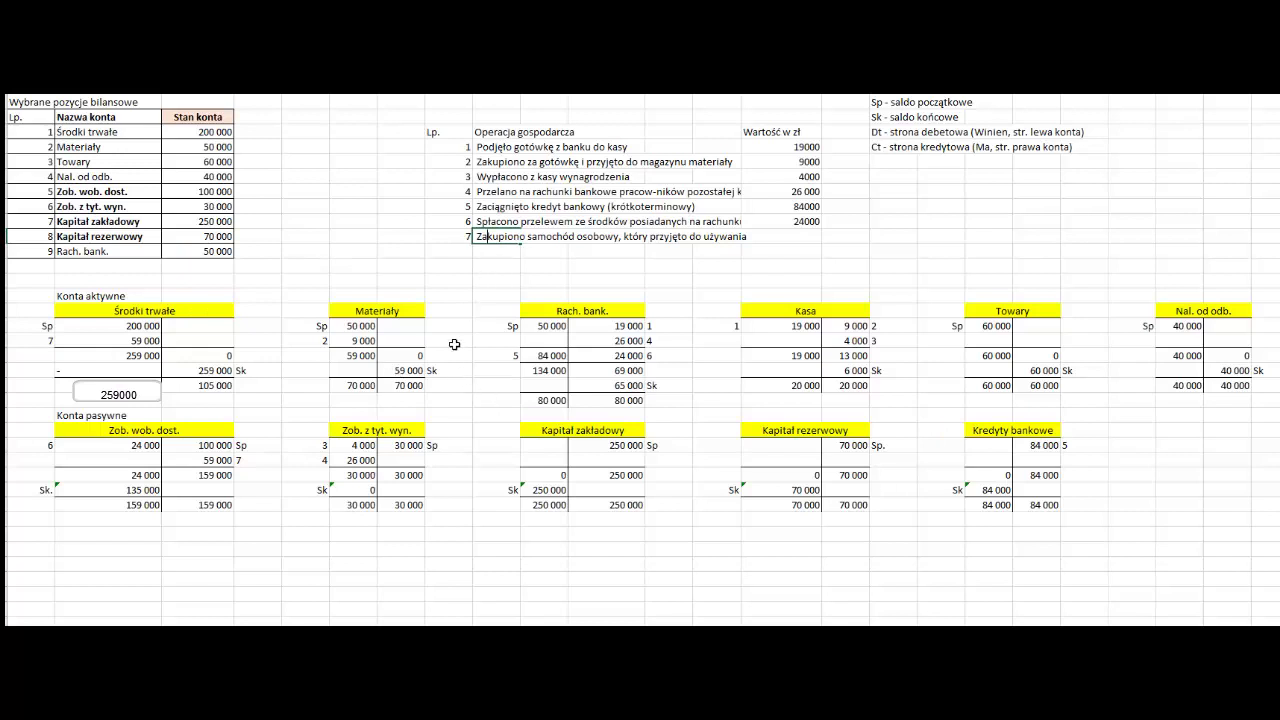
key(Escape)
double_click(494, 236)
key(Escape)
double_click(500, 236)
key(Return)
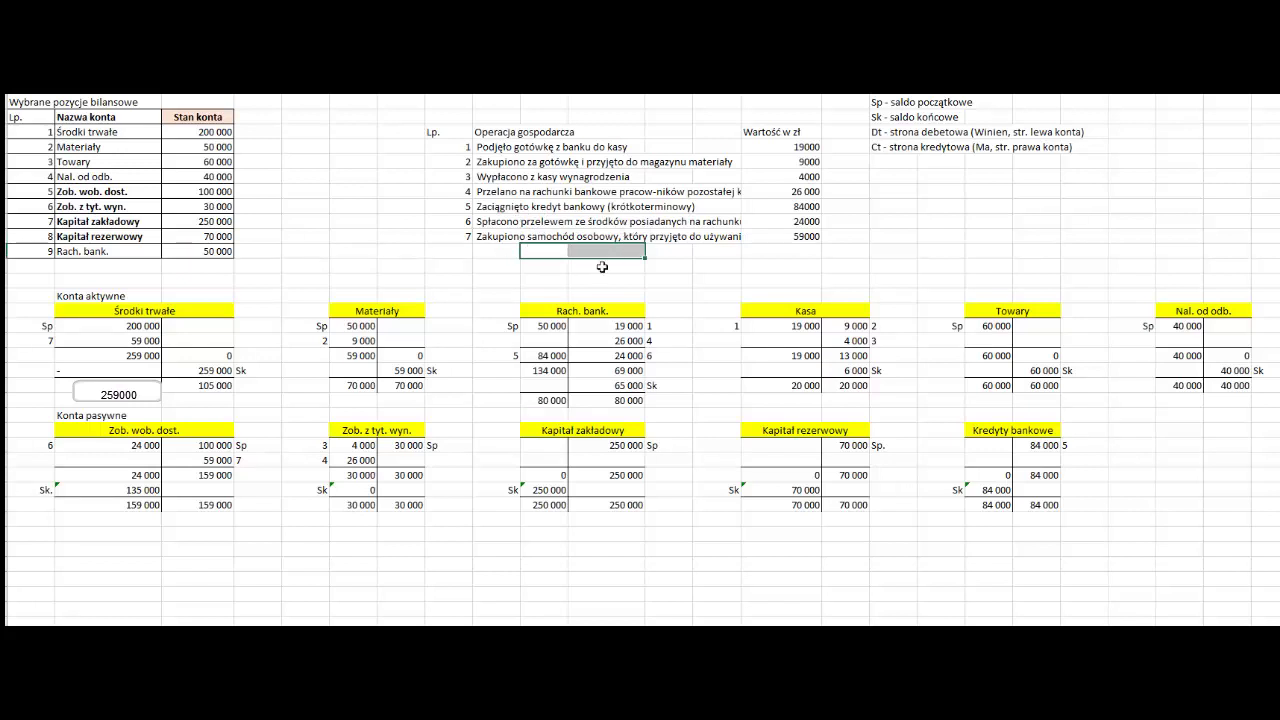
Examine the operation 7 credit entry in Zob. wob. dost. after checking its description, and compare it with the Środki trwałe debit side
click(481, 237)
key(ctrl+z)
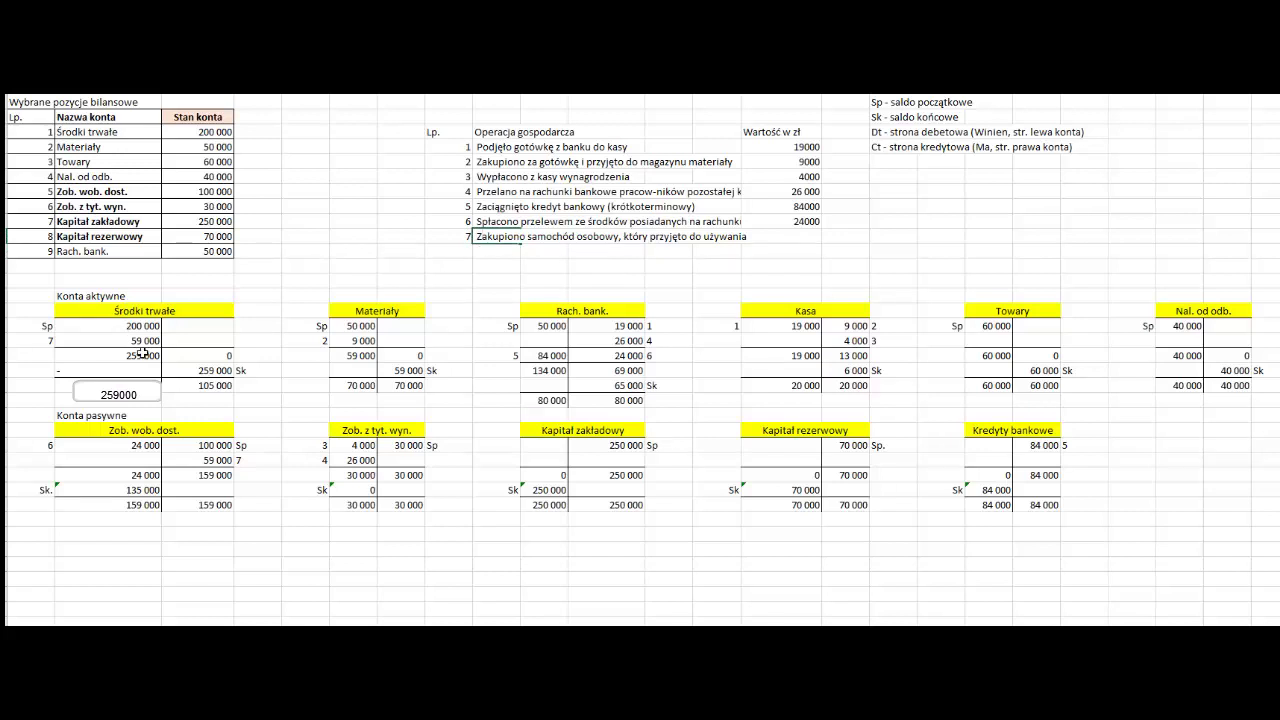
key(ctrl+y)
click(140, 432)
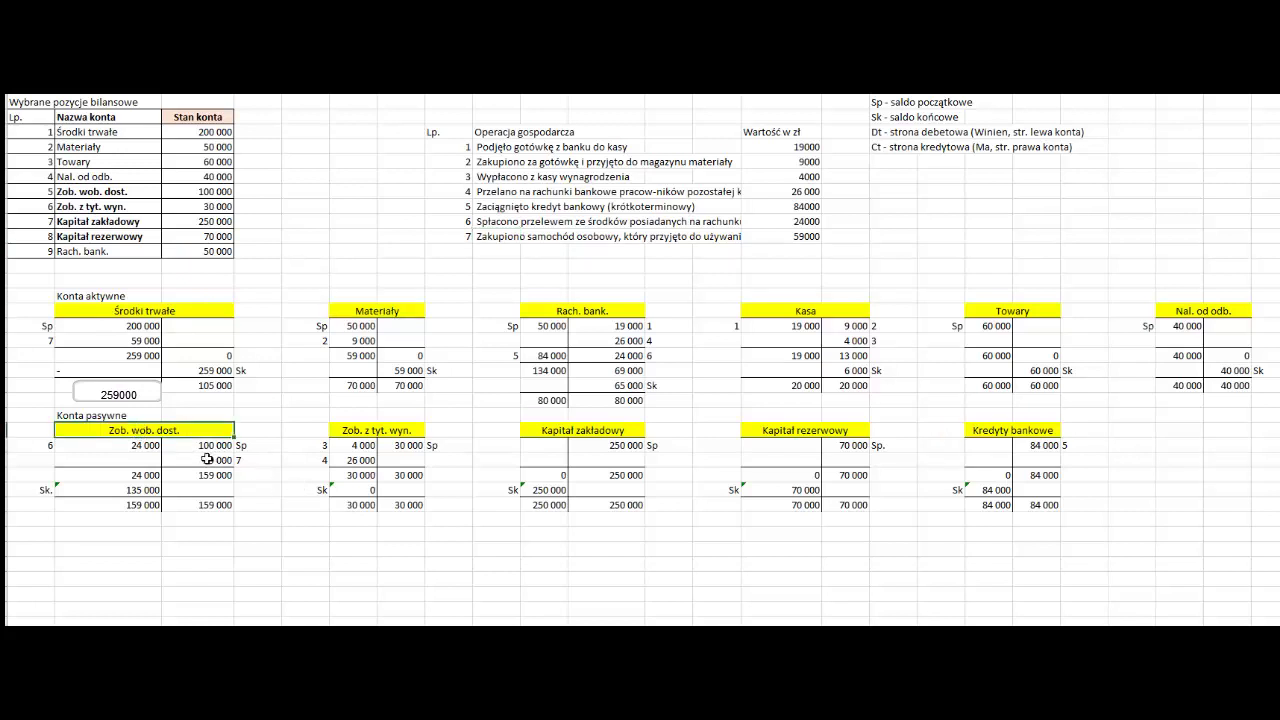
drag(215, 460, 250, 460)
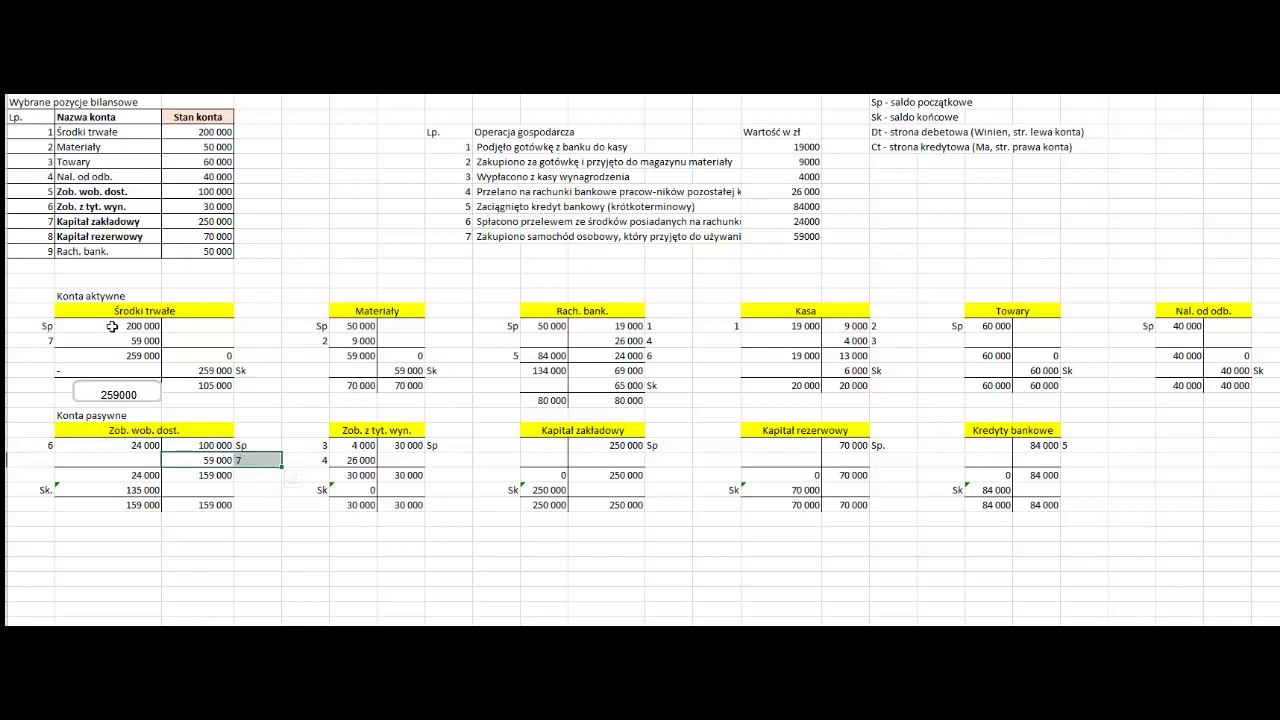
drag(106, 326, 22, 326)
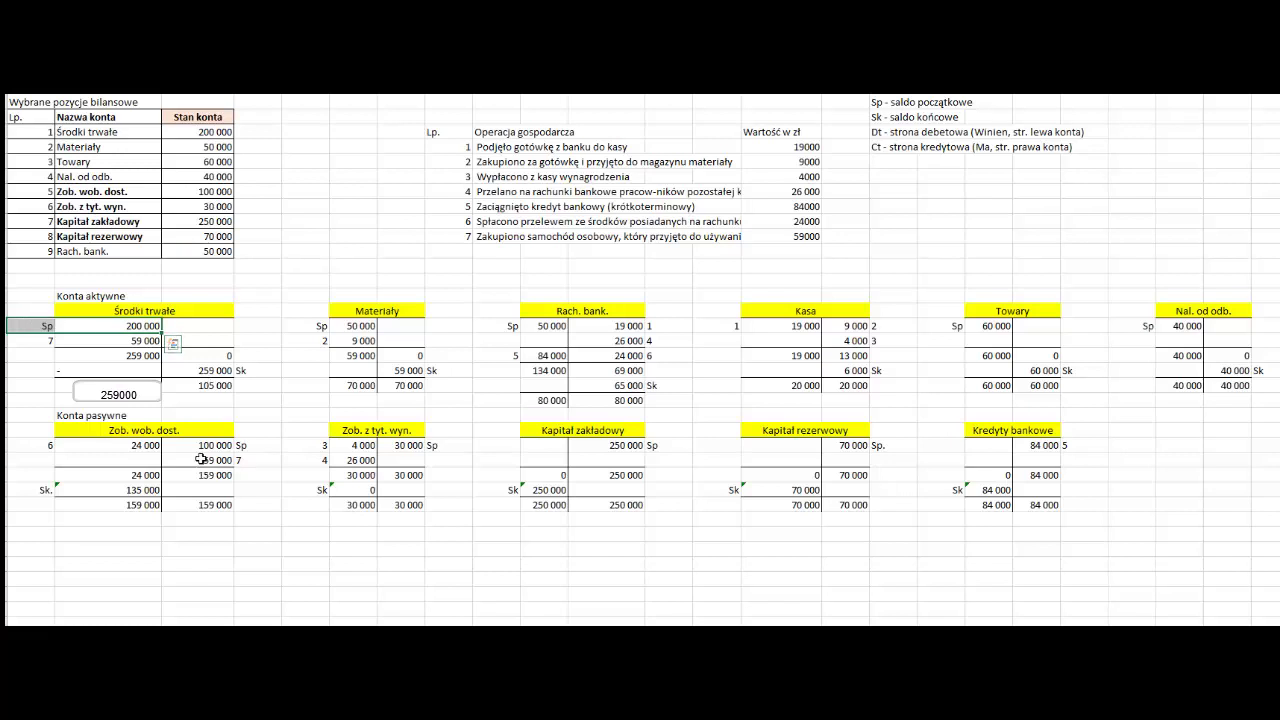
drag(201, 459, 250, 460)
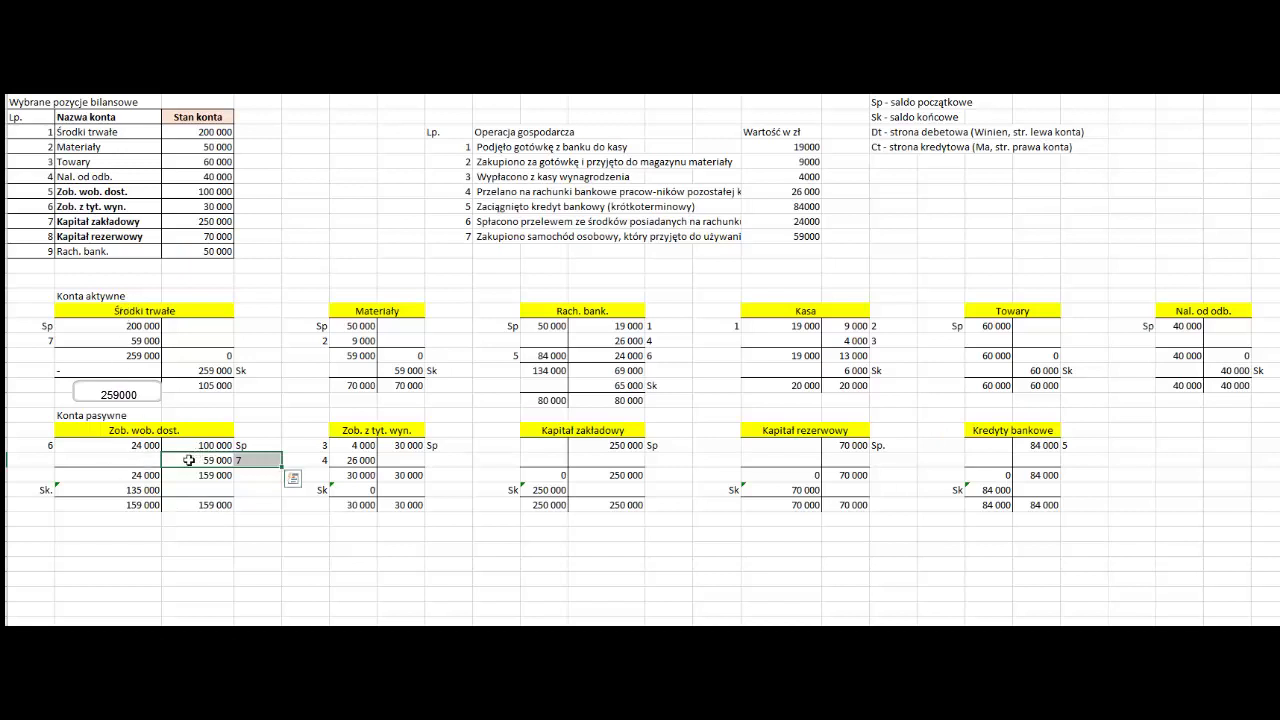
drag(195, 456, 244, 459)
Inspect the SUMA formula that totals the debit side of Środki trwałe
click(478, 133)
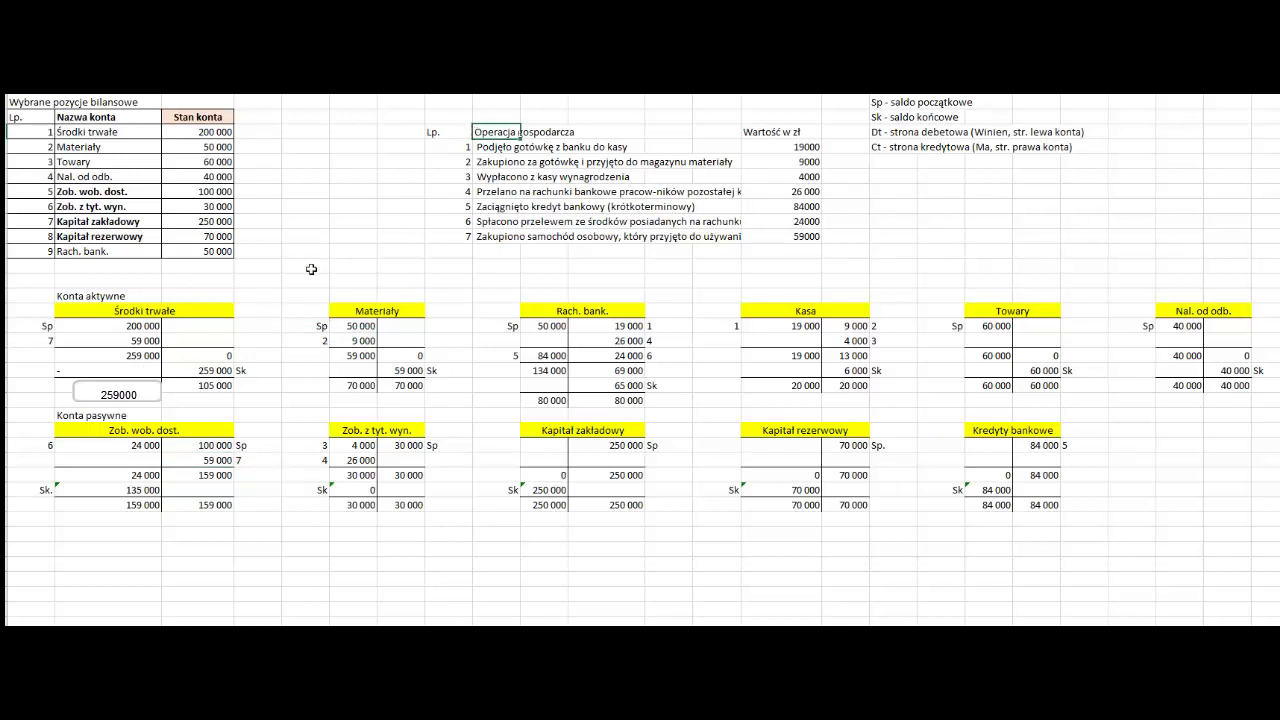
click(440, 268)
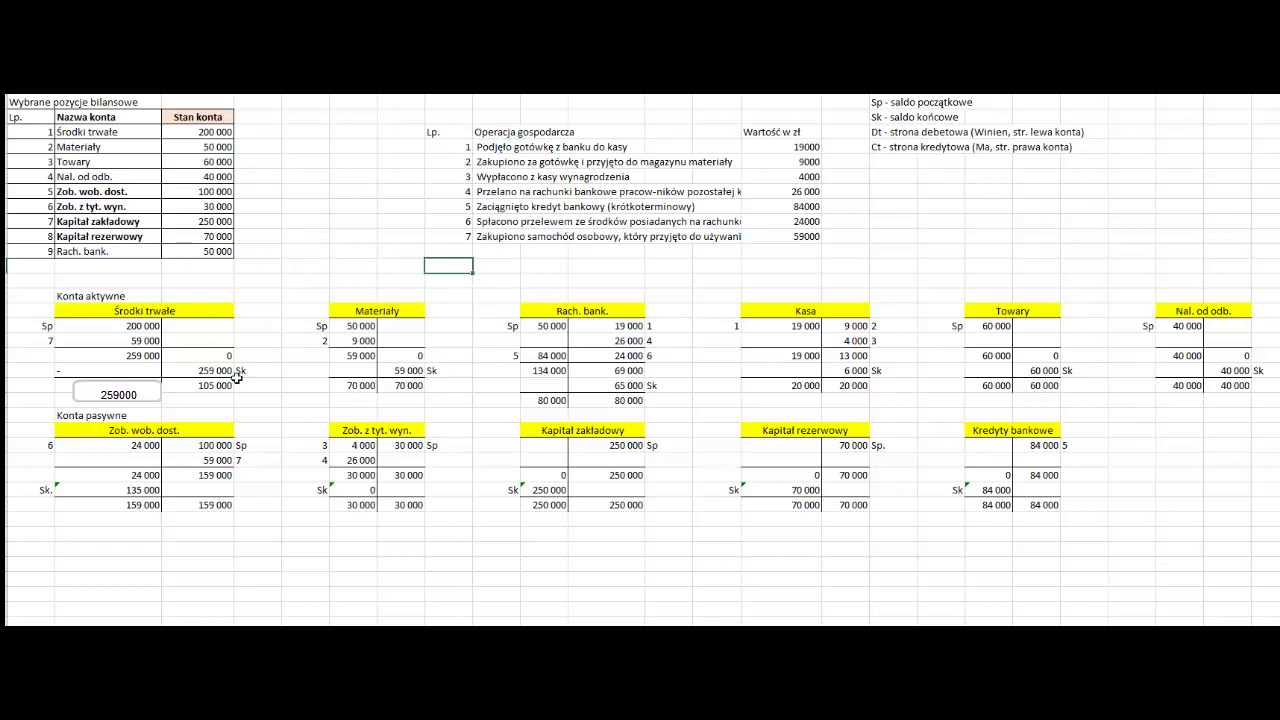
click(113, 357)
key(alt+equal)
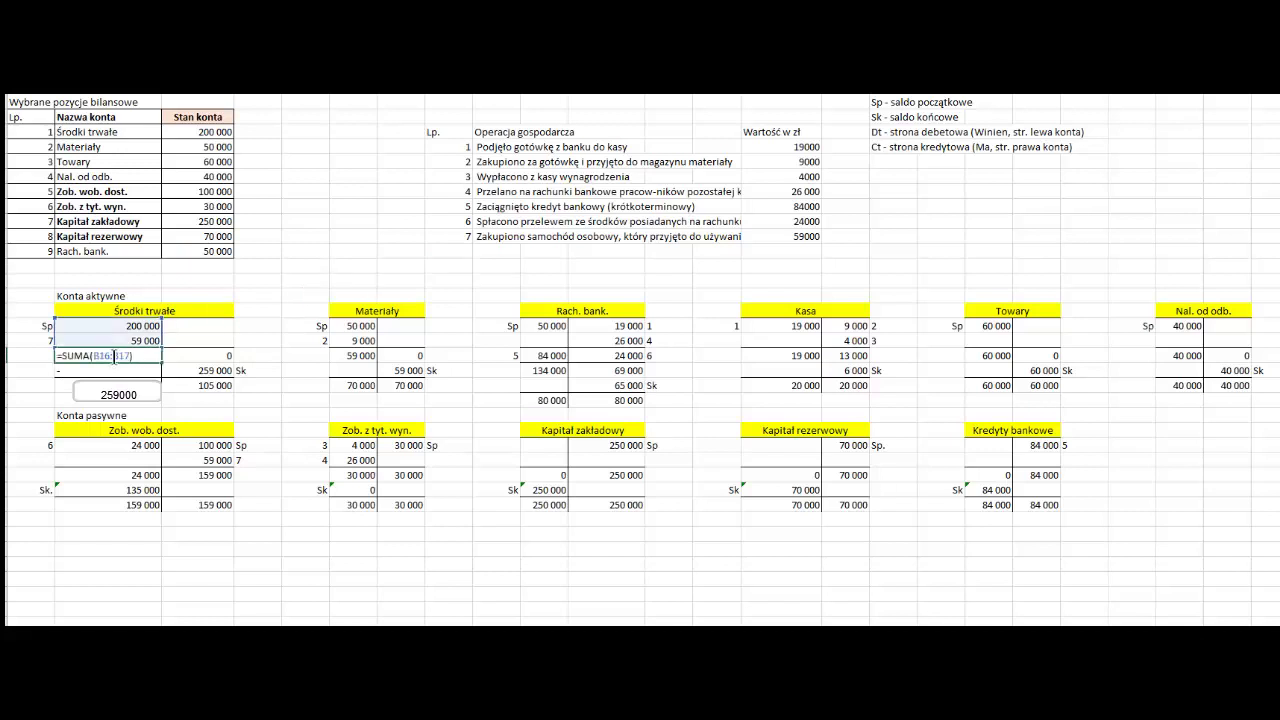
key(Return)
Compare the active and passive account groups and examine the debit and credit turnover row of Środki trwałe
click(92, 296)
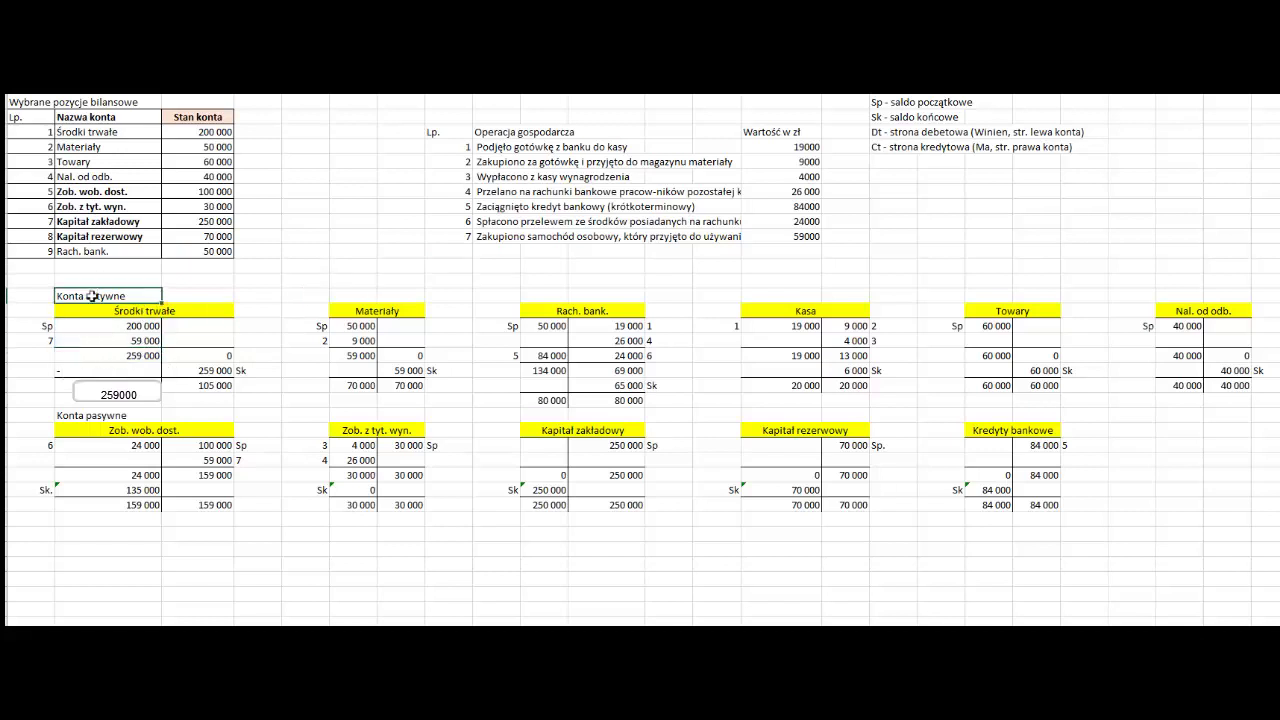
click(101, 413)
drag(130, 326, 195, 356)
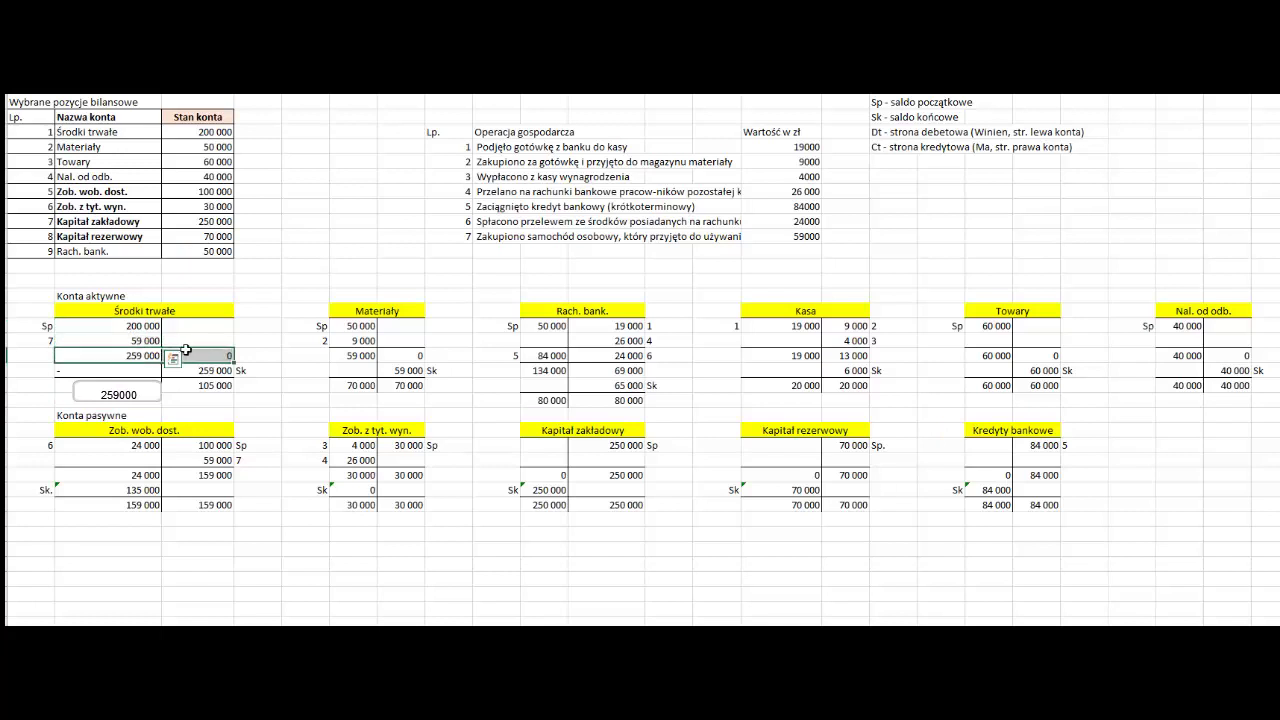
click(121, 356)
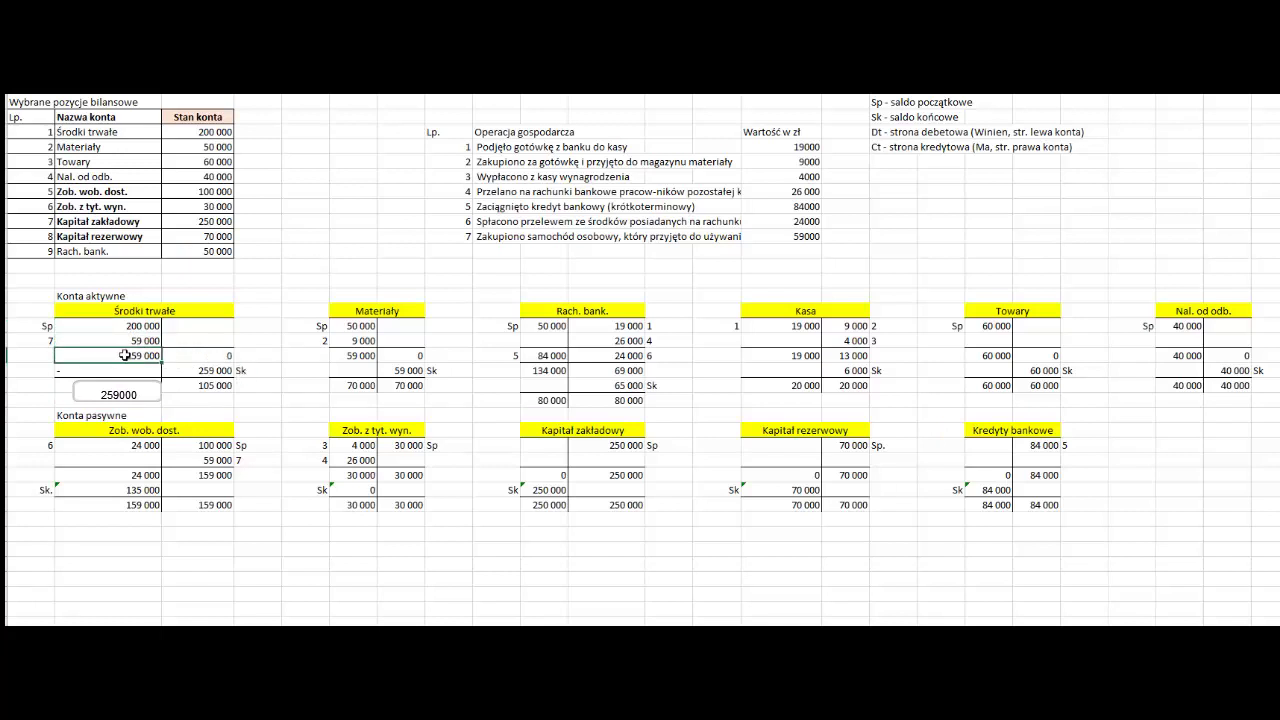
Inspect the SUMA formula totalling the credit side of Środki trwałe and compare it with the debit entries
click(222, 356)
key(alt+equal)
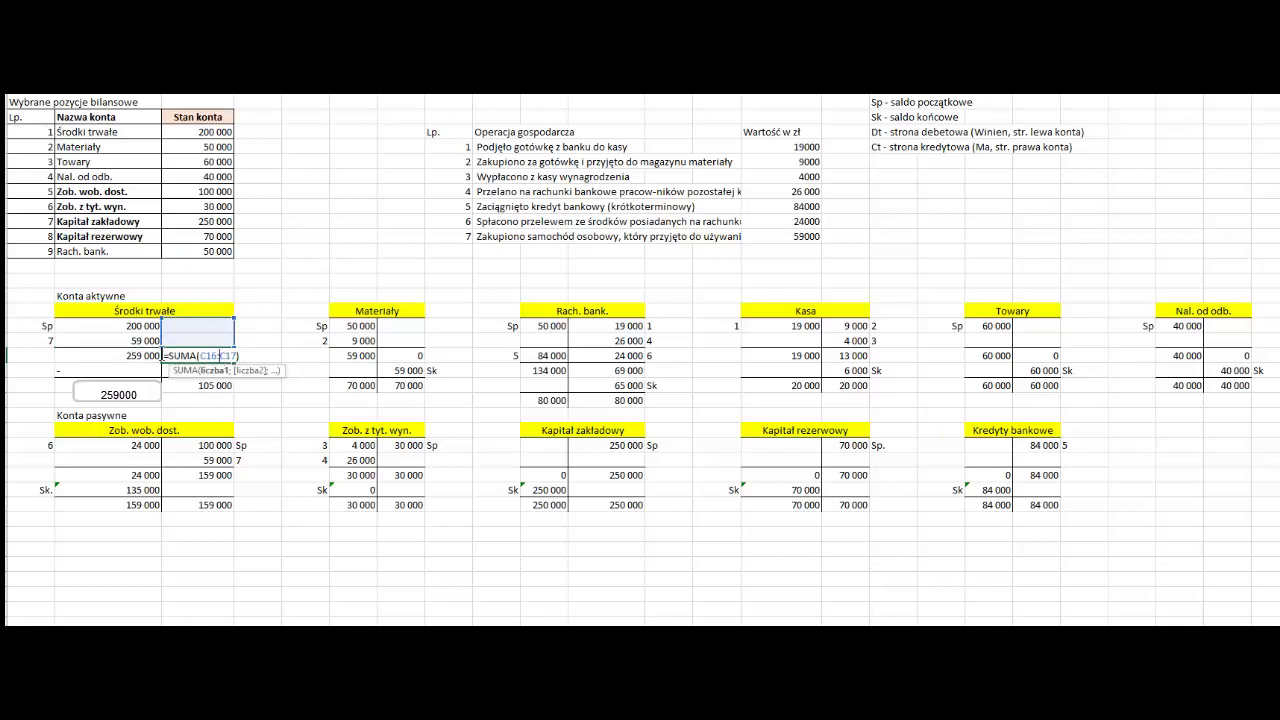
key(Return)
drag(134, 328, 140, 342)
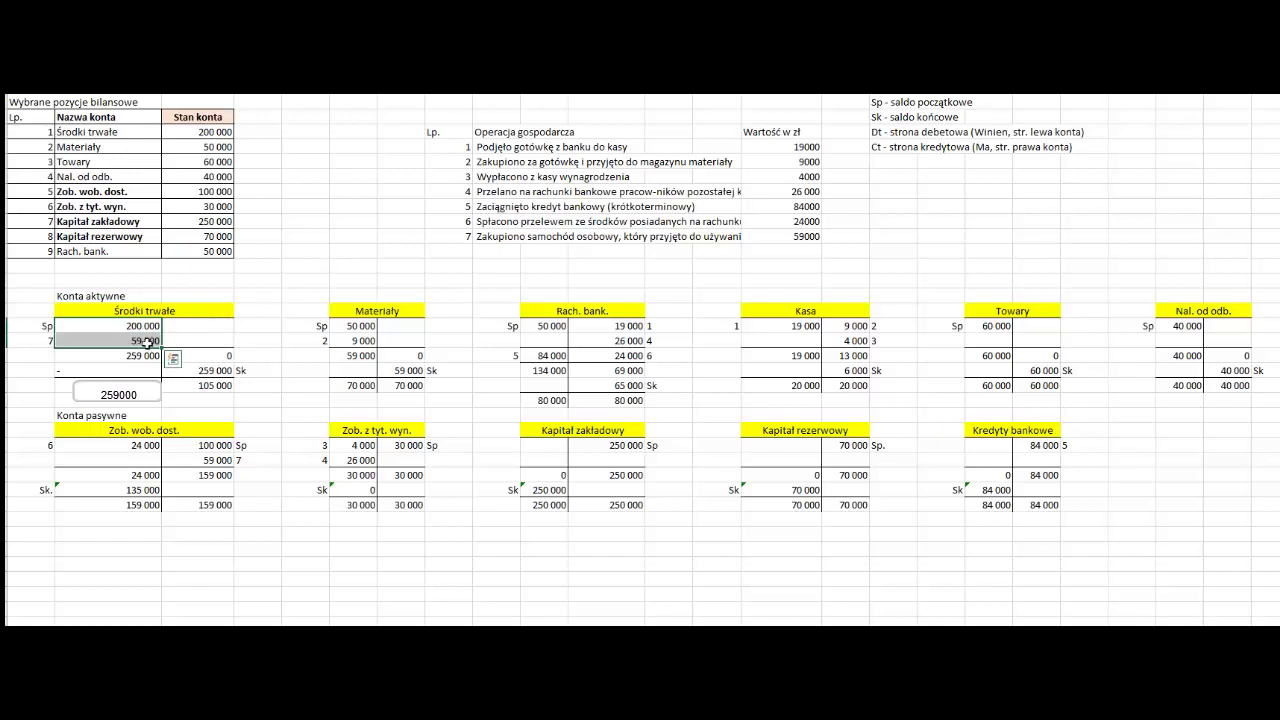
Inspect the MODUŁ.LICZBY formula behind the closing balance of Środki trwałe and its Sk label
double_click(204, 368)
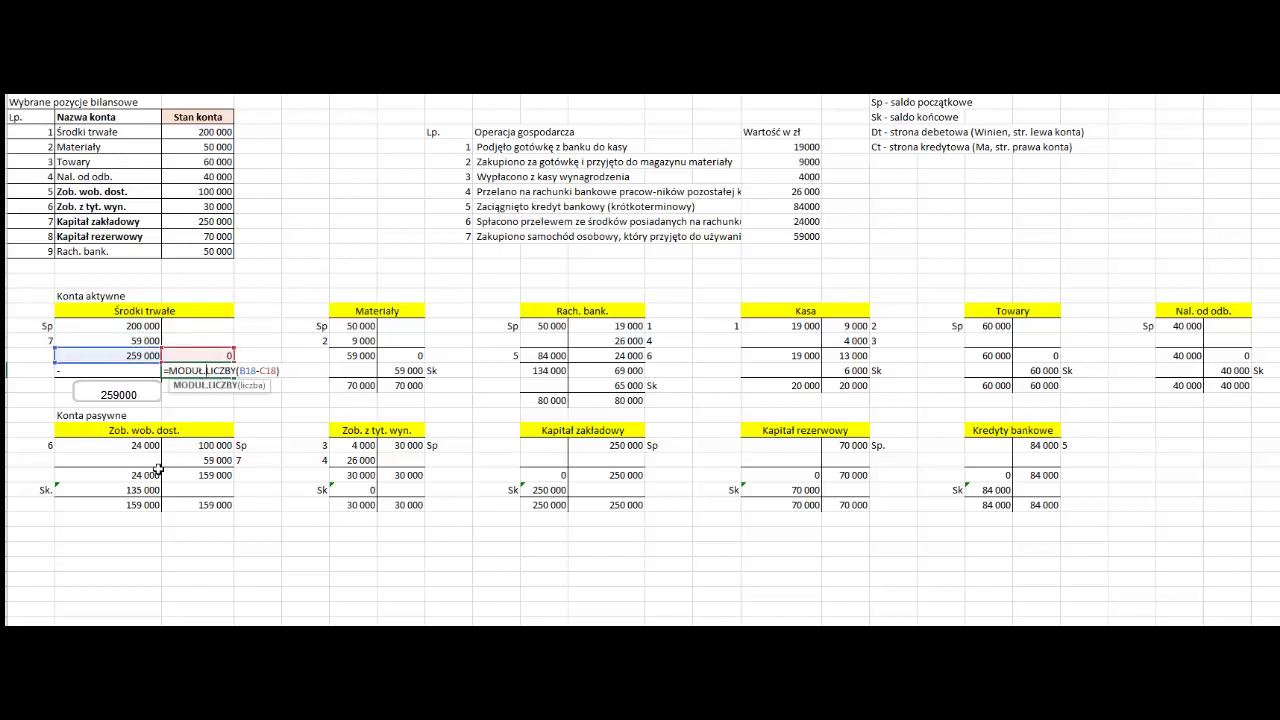
key(Return)
click(265, 371)
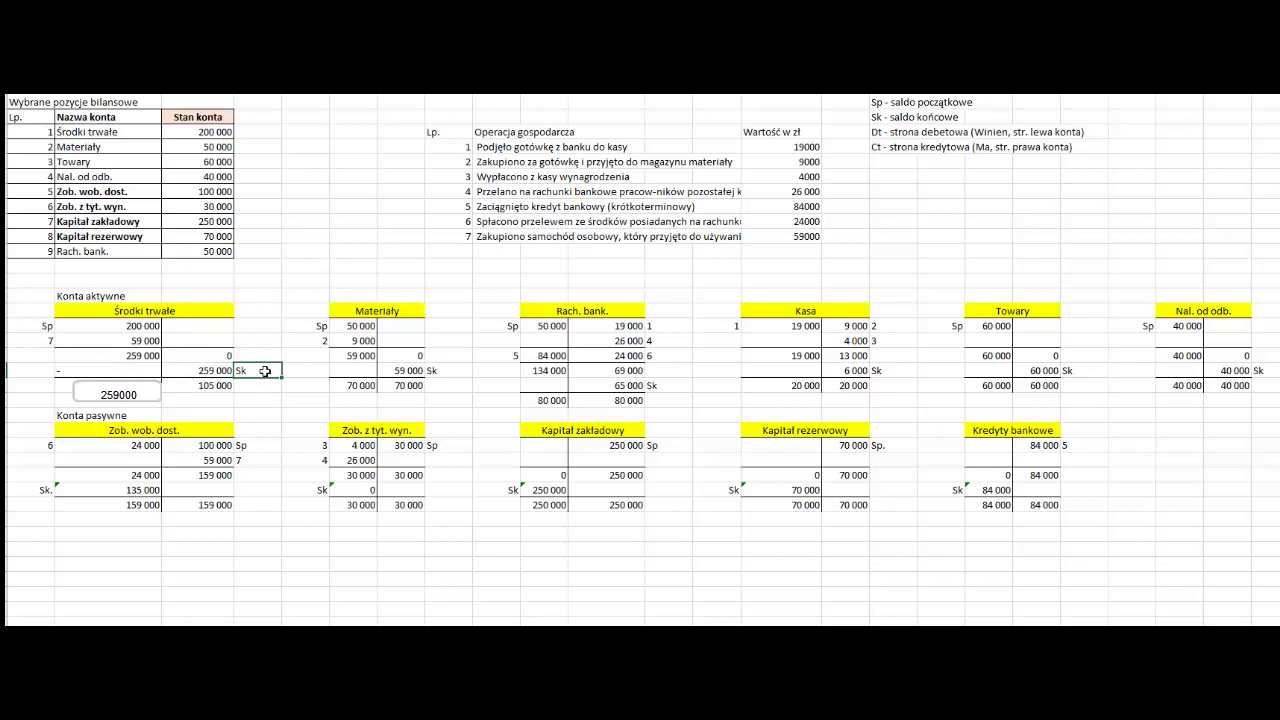
Compare the sides holding the opening and closing balances in the active account Środki trwałe and the passive account Zob. wob. dost
click(128, 300)
click(128, 415)
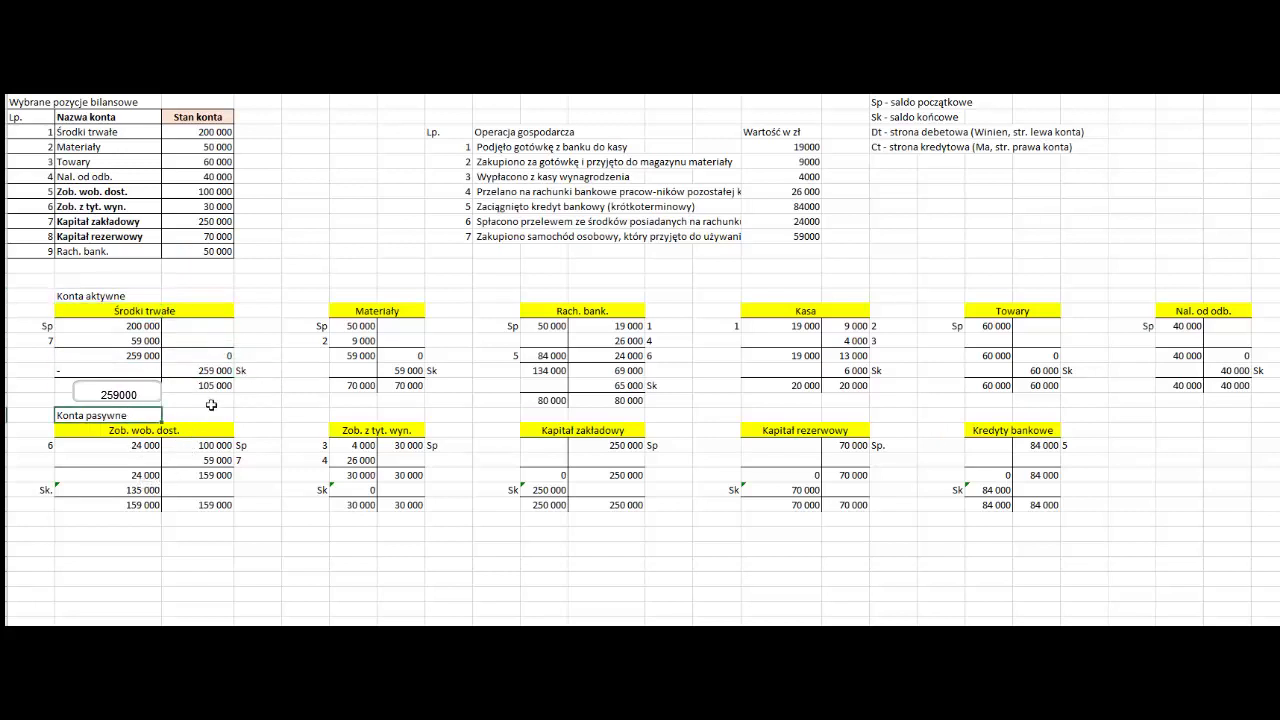
drag(23, 328, 80, 326)
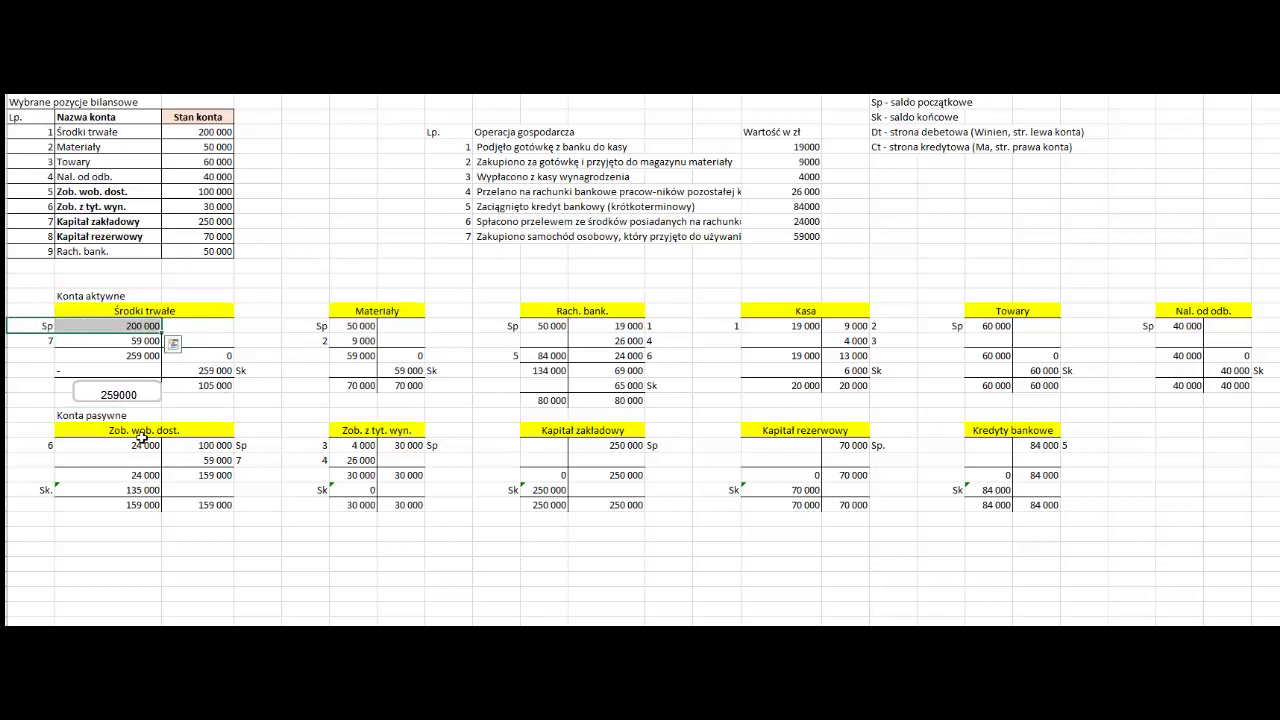
drag(214, 370, 256, 370)
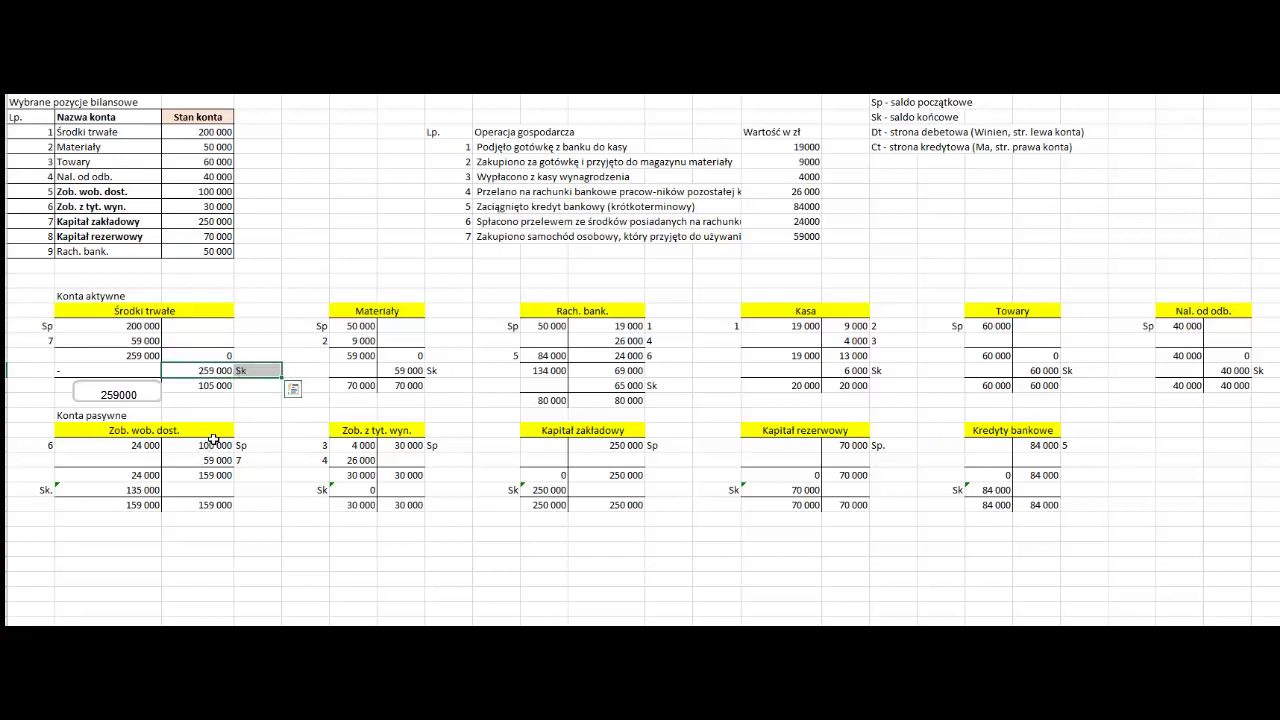
drag(255, 444, 205, 441)
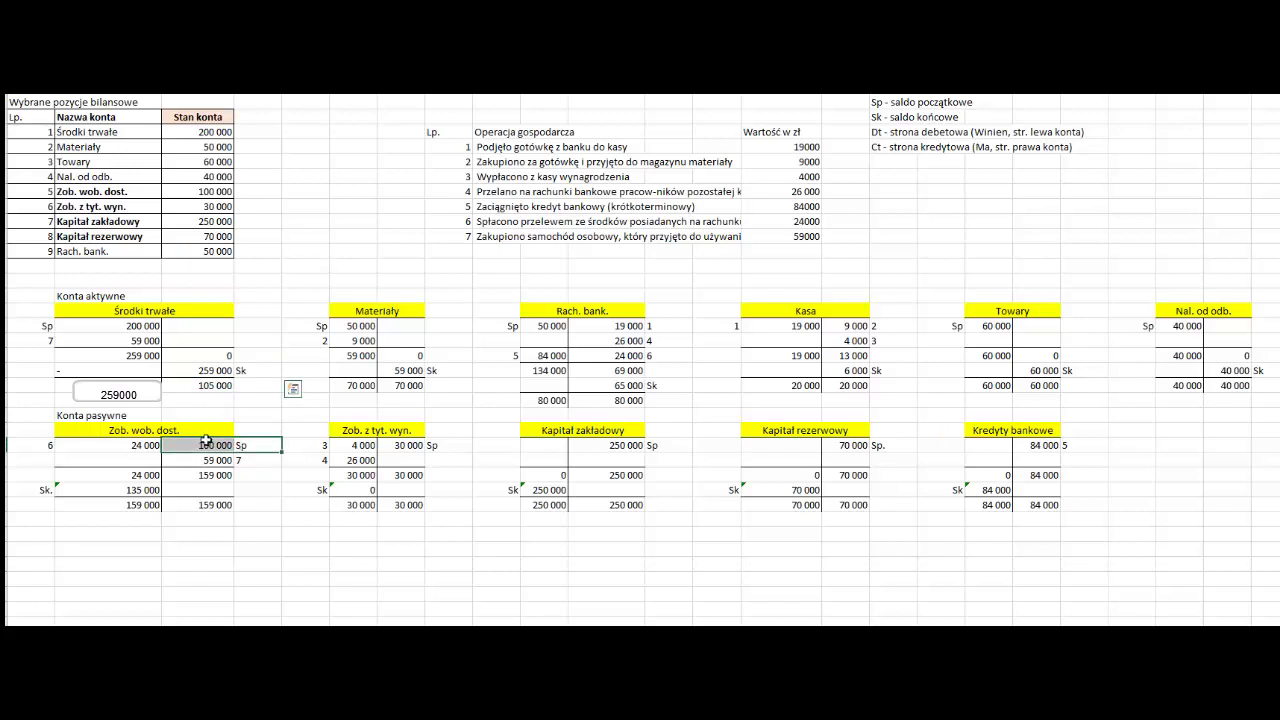
drag(30, 490, 84, 486)
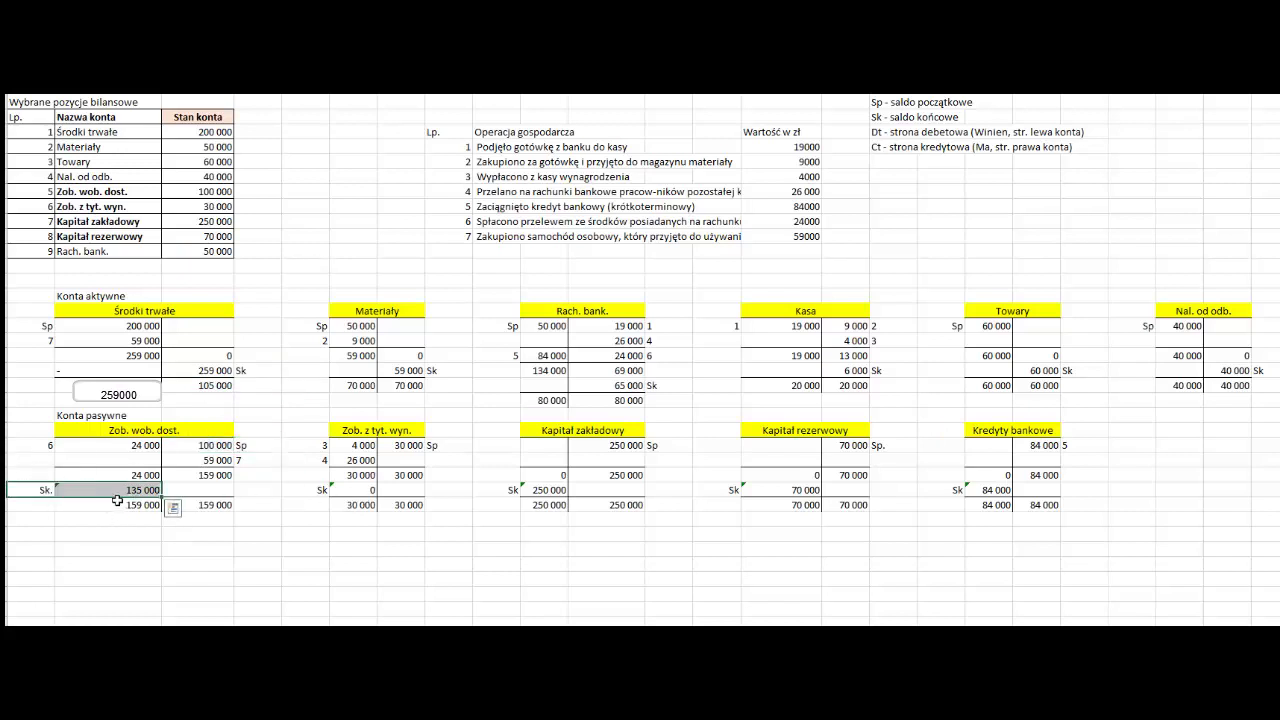
click(40, 490)
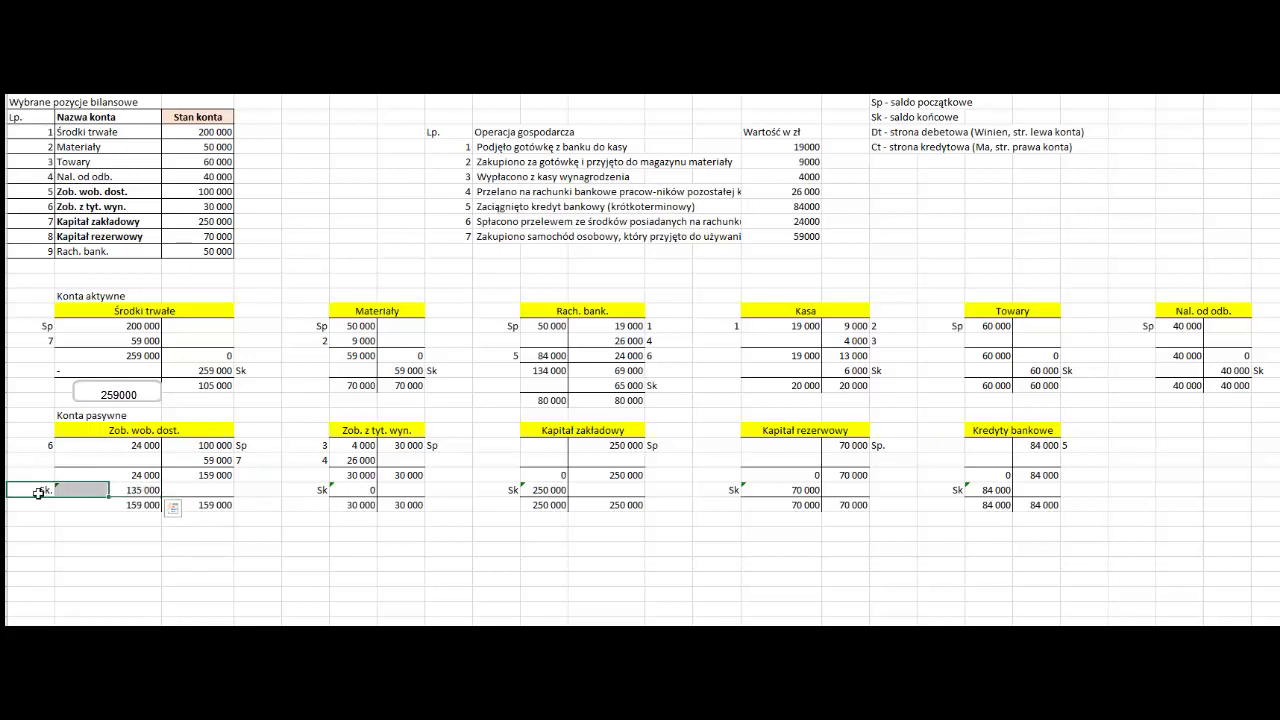
click(101, 488)
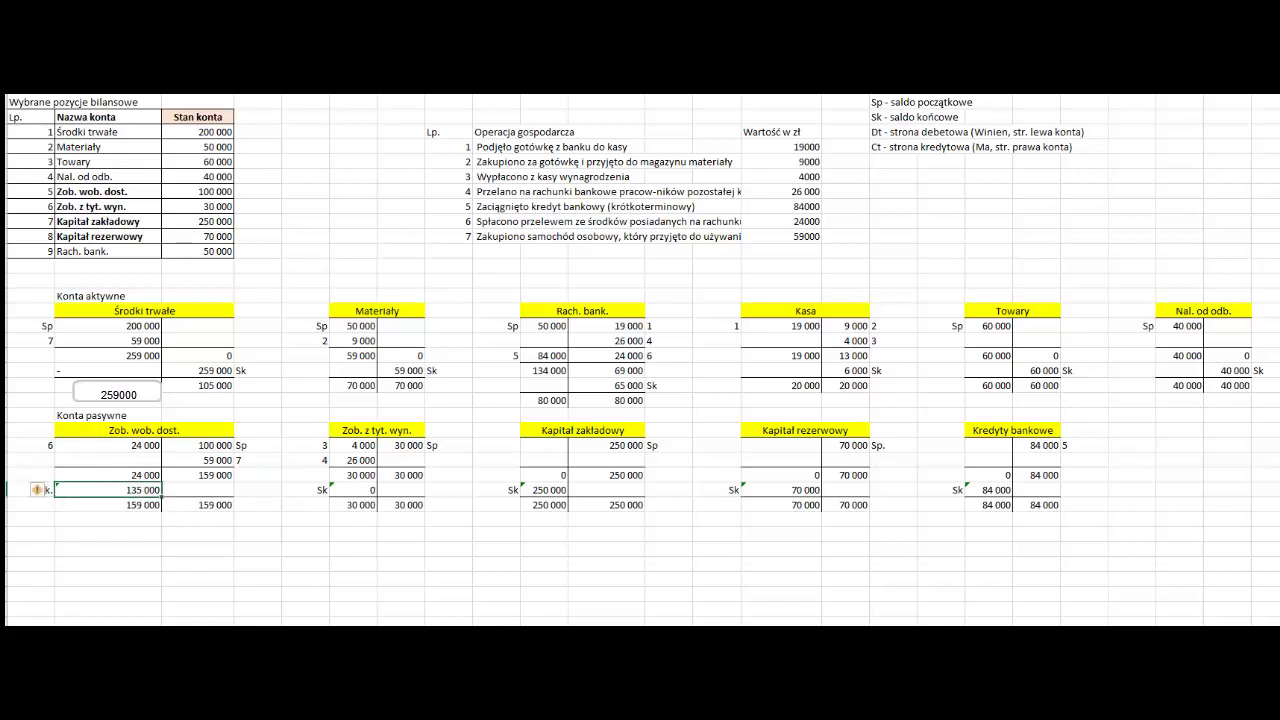
click(65, 385)
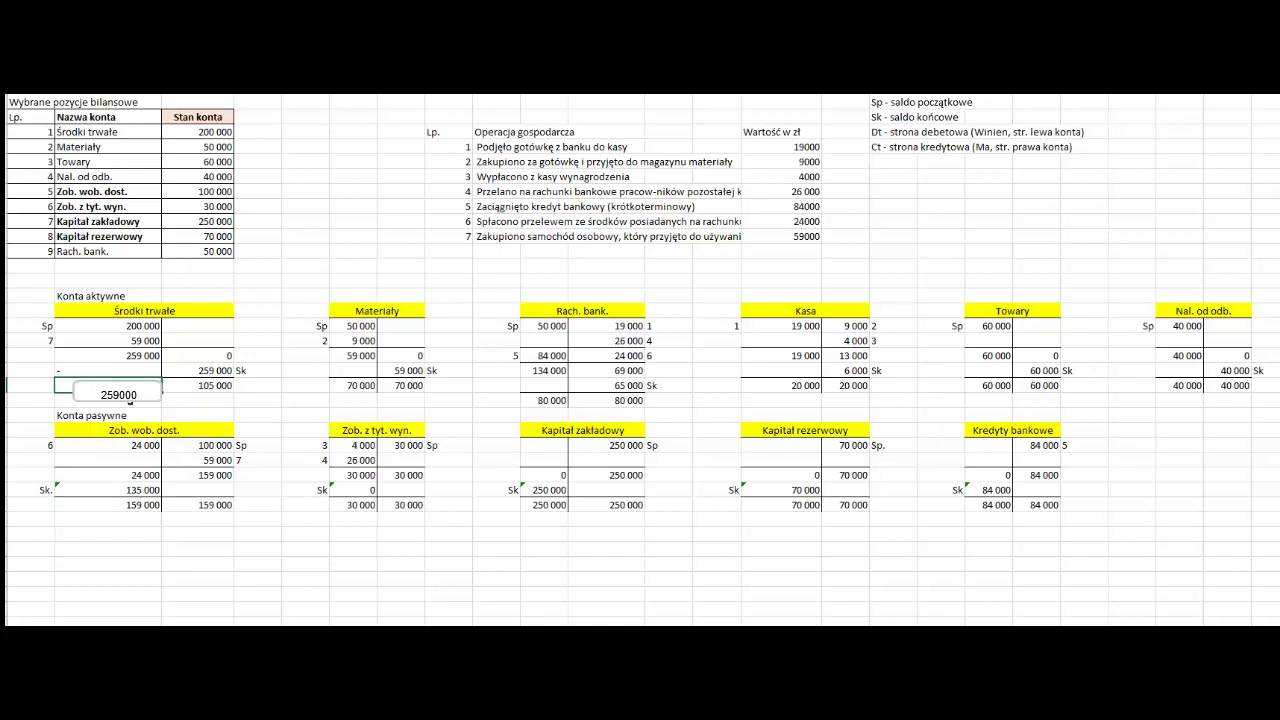
Enter a formula for the final debit total of Środki trwałe, starting from its debit turnover
text(=)
click(121, 354)
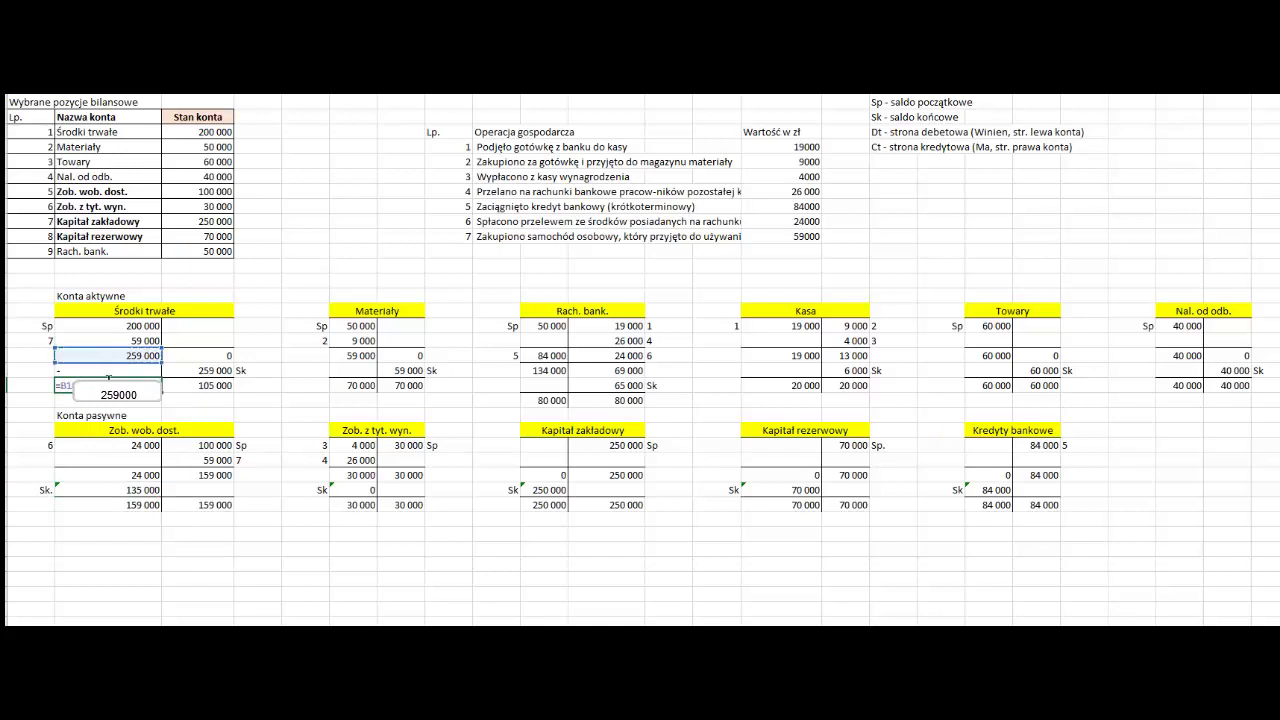
key(Return)
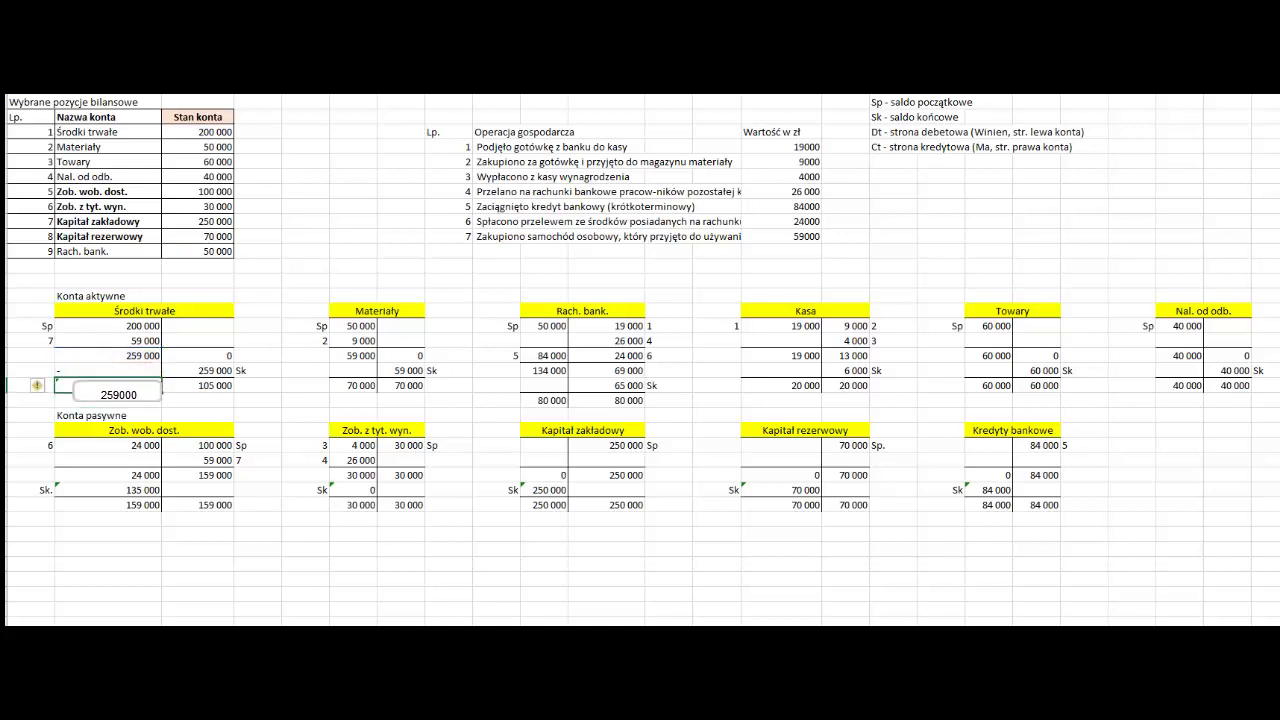
text(=)
click(117, 358)
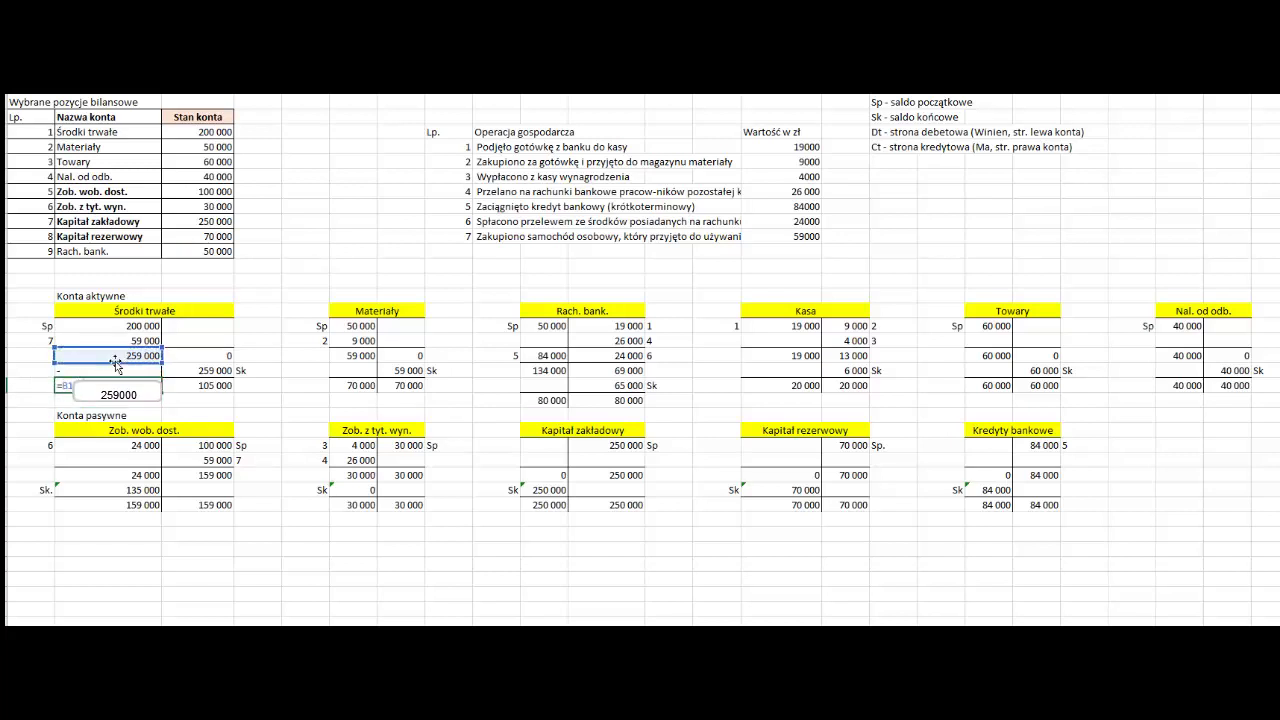
key(Escape)
Clear the dash above the debit total of Środki trwałe and copy the total formula to its credit side and both sides of Materiały
click(107, 371)
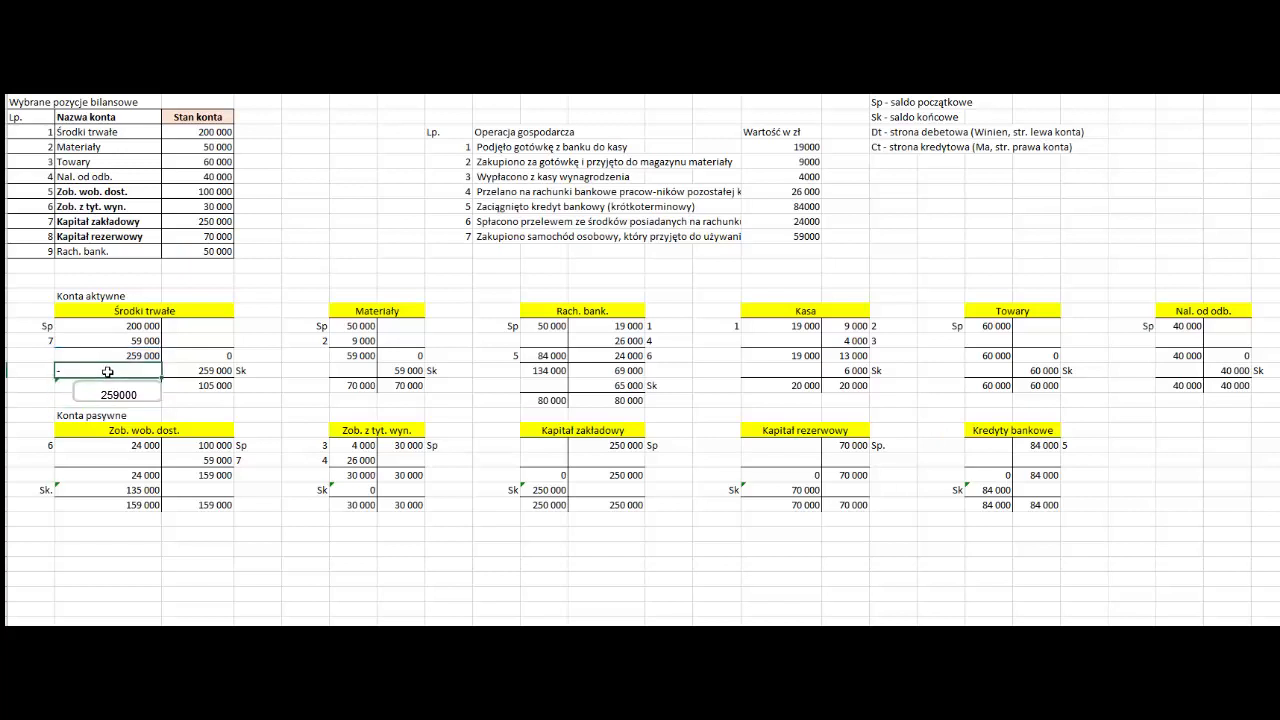
click(107, 380)
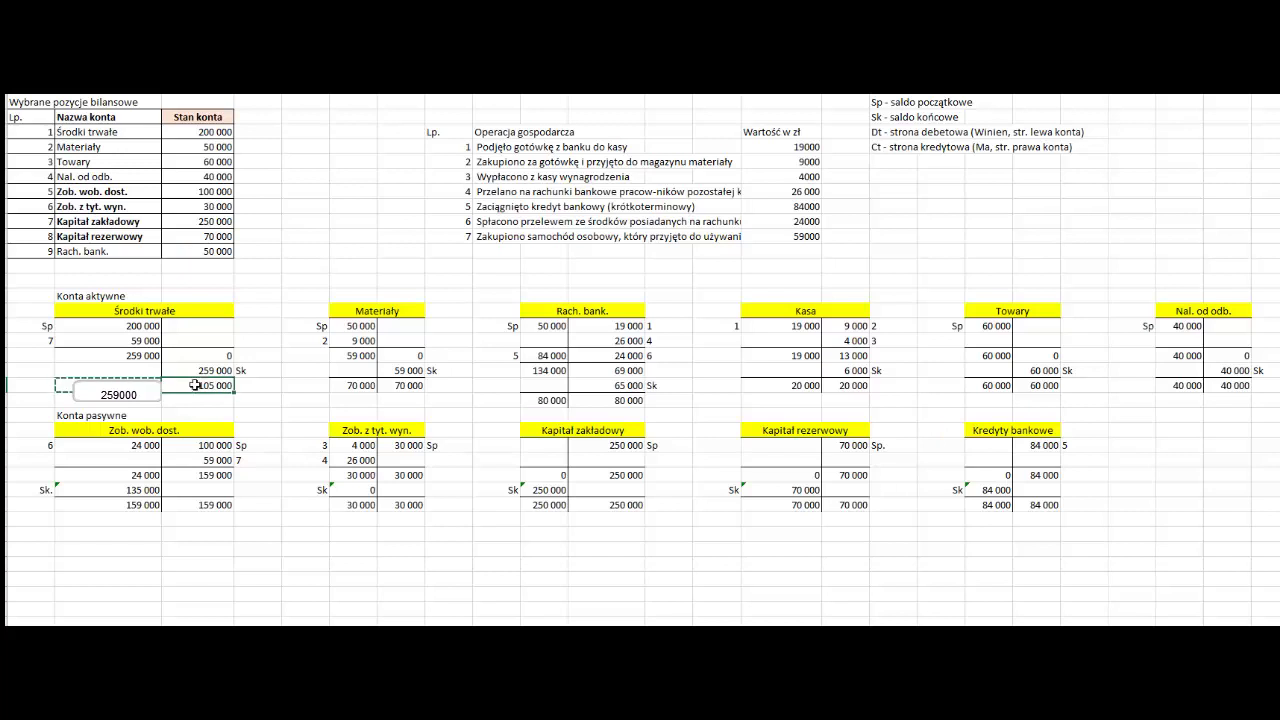
click(405, 386)
key(ctrl+v)
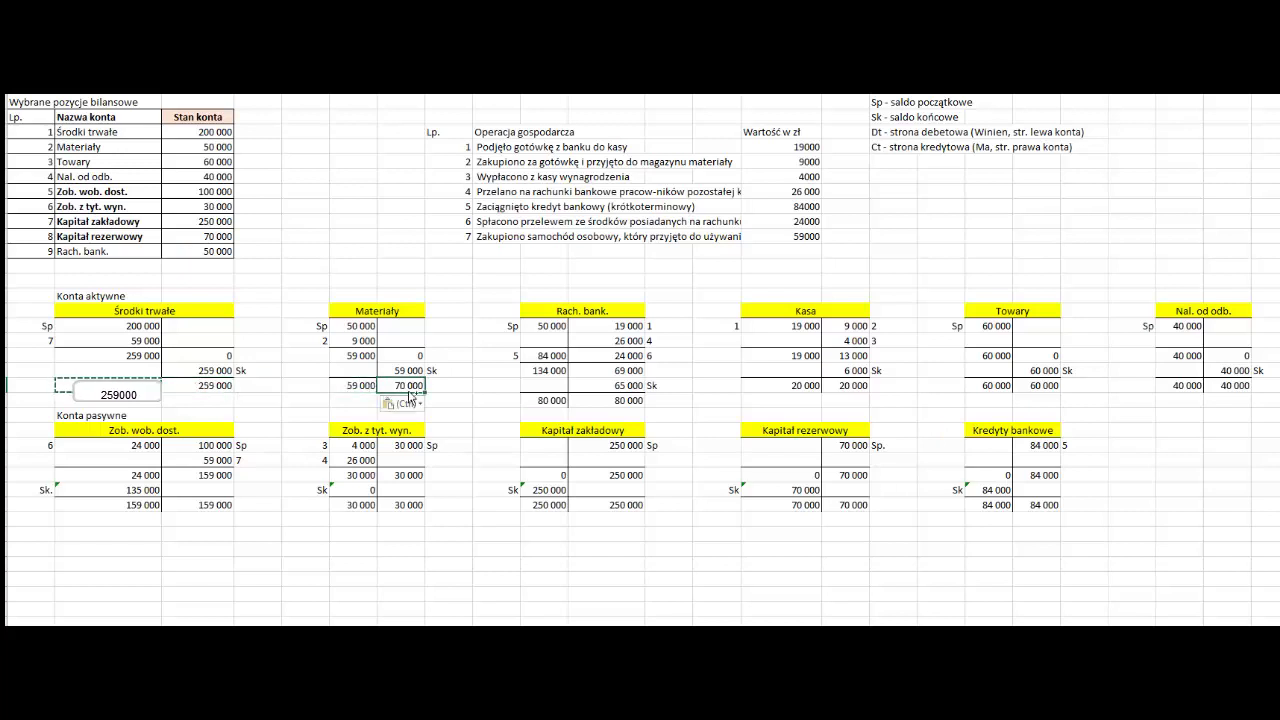
Paste the copied total formula into the final debit and credit totals of Rach. bank. and Kasa
click(543, 400)
key(ctrl+v)
click(606, 400)
key(ctrl+v)
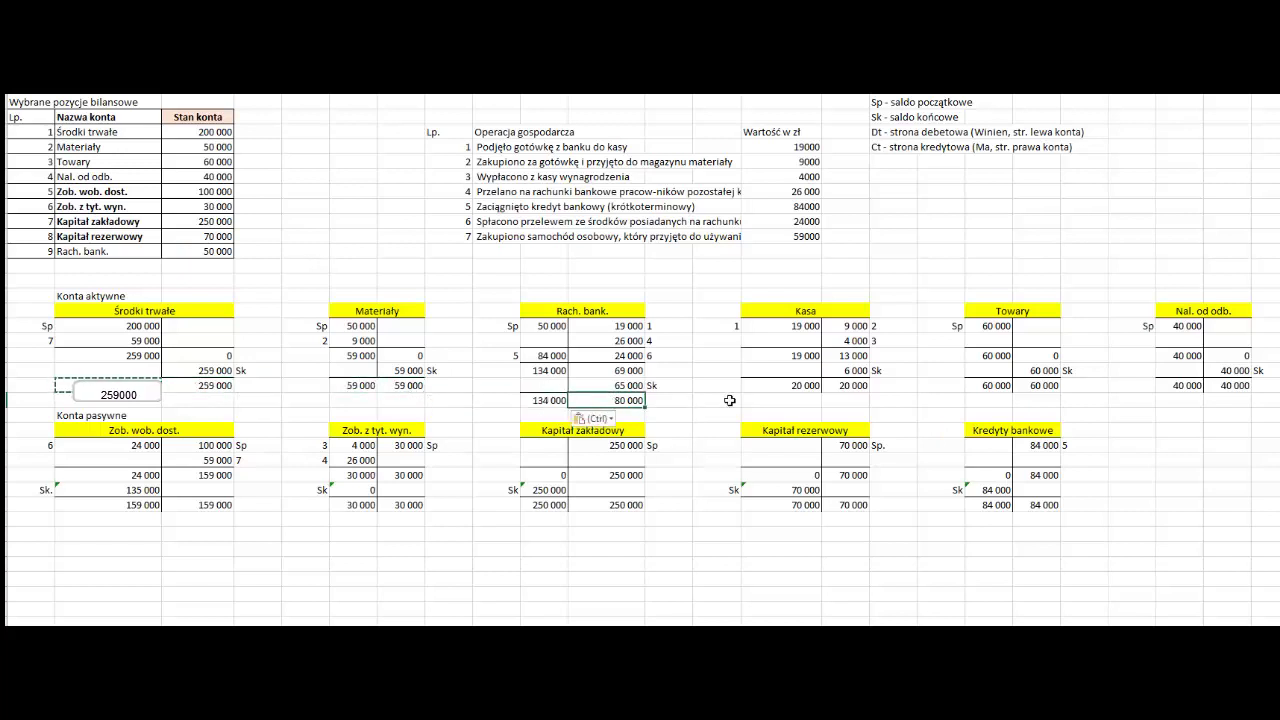
click(806, 385)
key(ctrl+v)
click(848, 385)
key(ctrl+v)
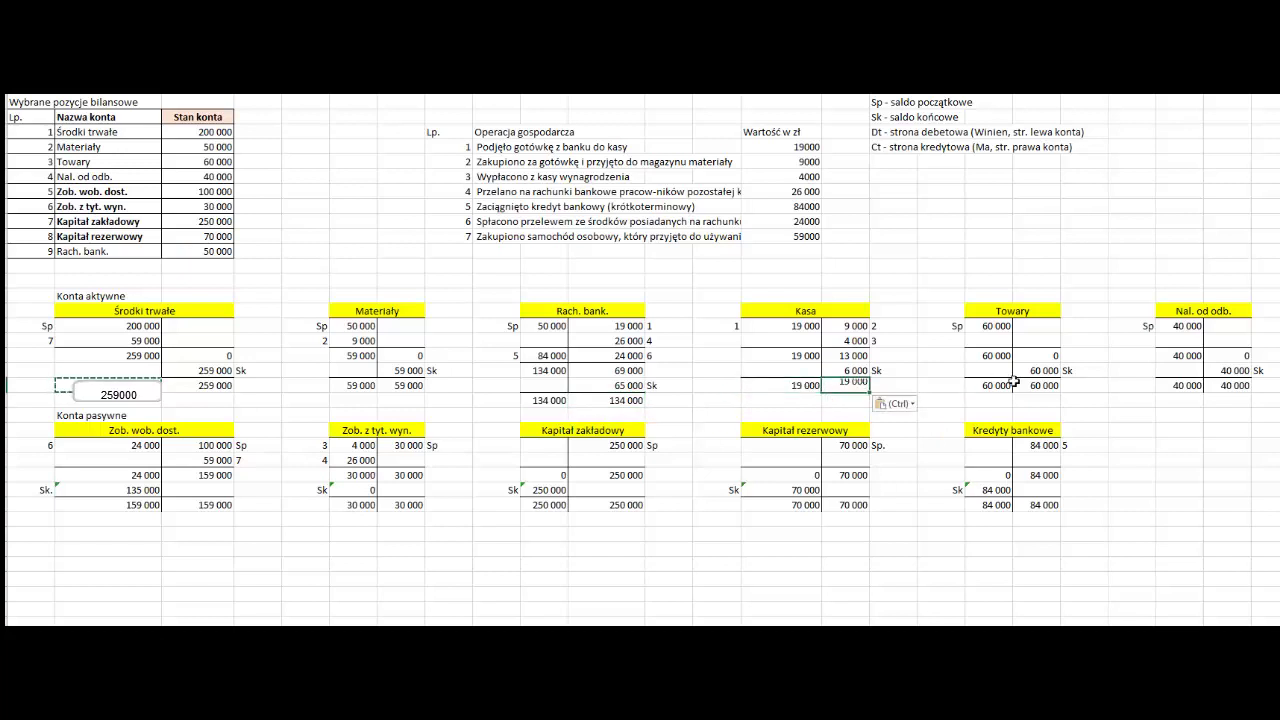
Paste the copied total formula into the final totals of Towary and Nal. od odb
click(1000, 386)
key(ctrl+v)
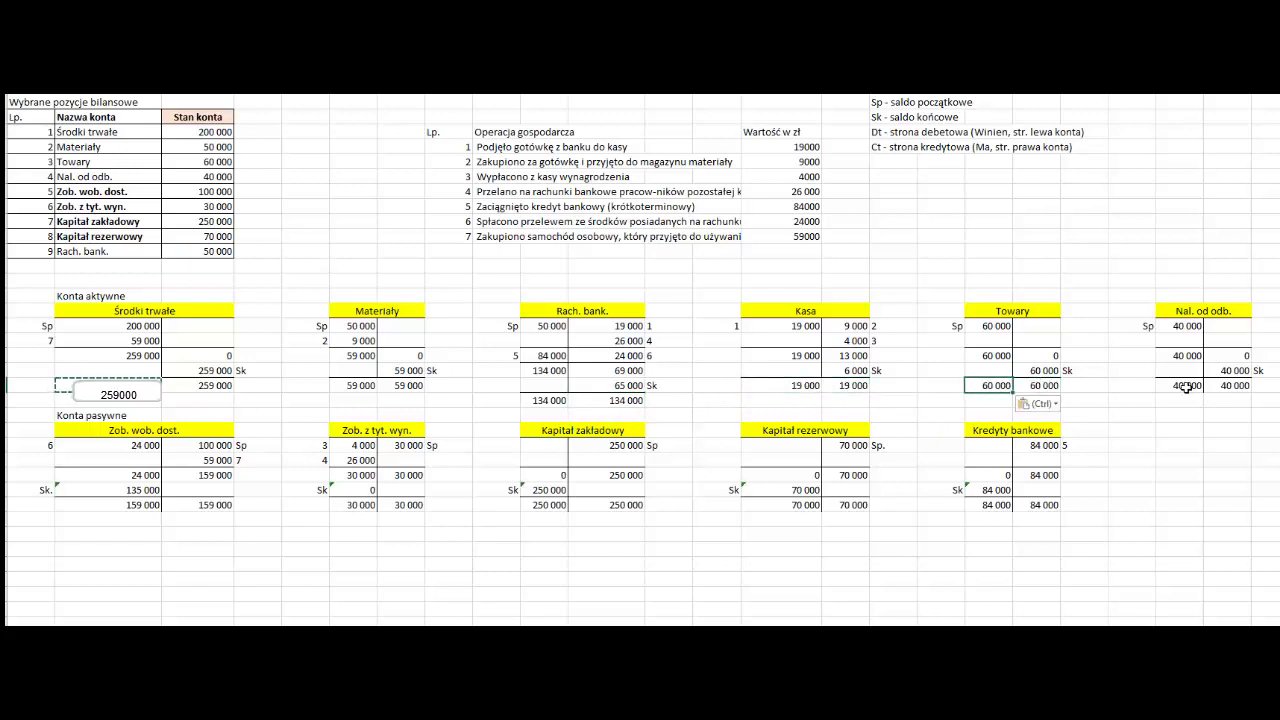
click(1185, 387)
key(ctrl+v)
click(1228, 385)
key(ctrl+v)
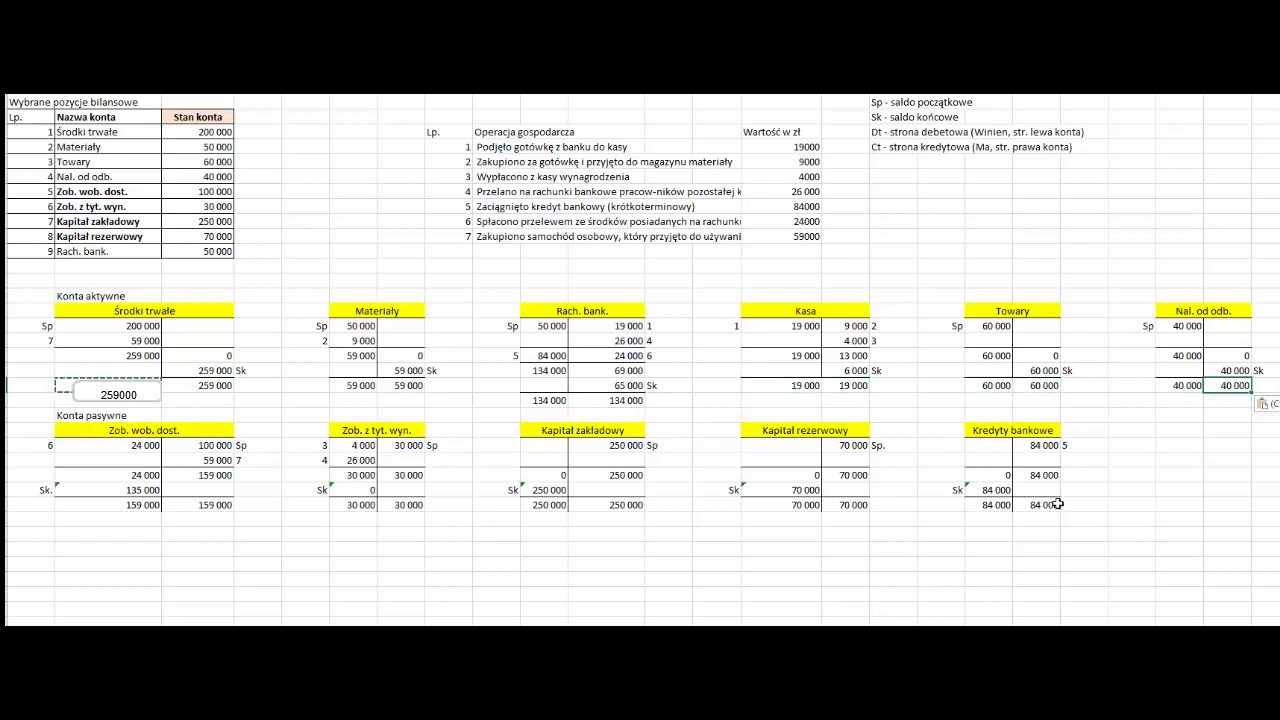
Paste the copied total formula into the final debit and credit totals of the passive accounts Kredyty bankowe and Kapitał rezerwowy
click(996, 505)
key(ctrl+v)
click(1040, 505)
key(ctrl+v)
click(748, 508)
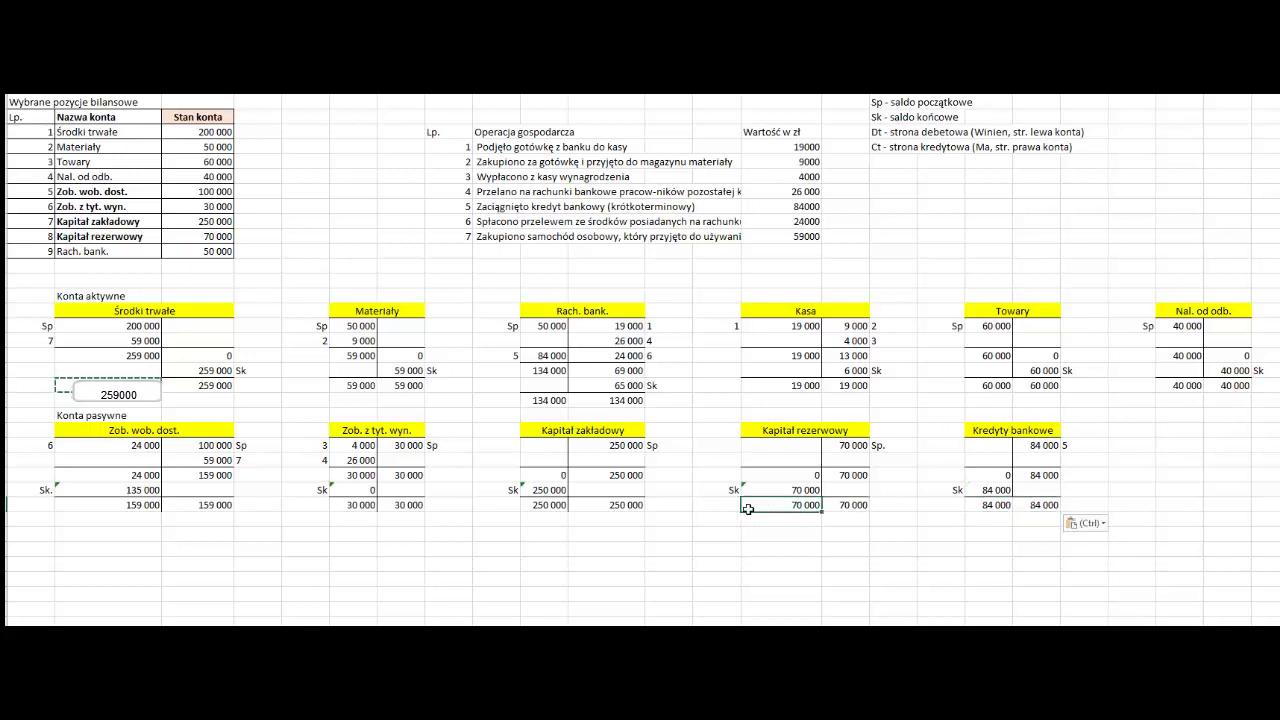
key(ctrl+v)
click(843, 505)
key(ctrl+v)
Paste the copied total formula across both final totals of Kapitał zakładowy, Zob. z tyt. wyn. and Zob. wob. dost
drag(620, 505, 545, 505)
key(ctrl+v)
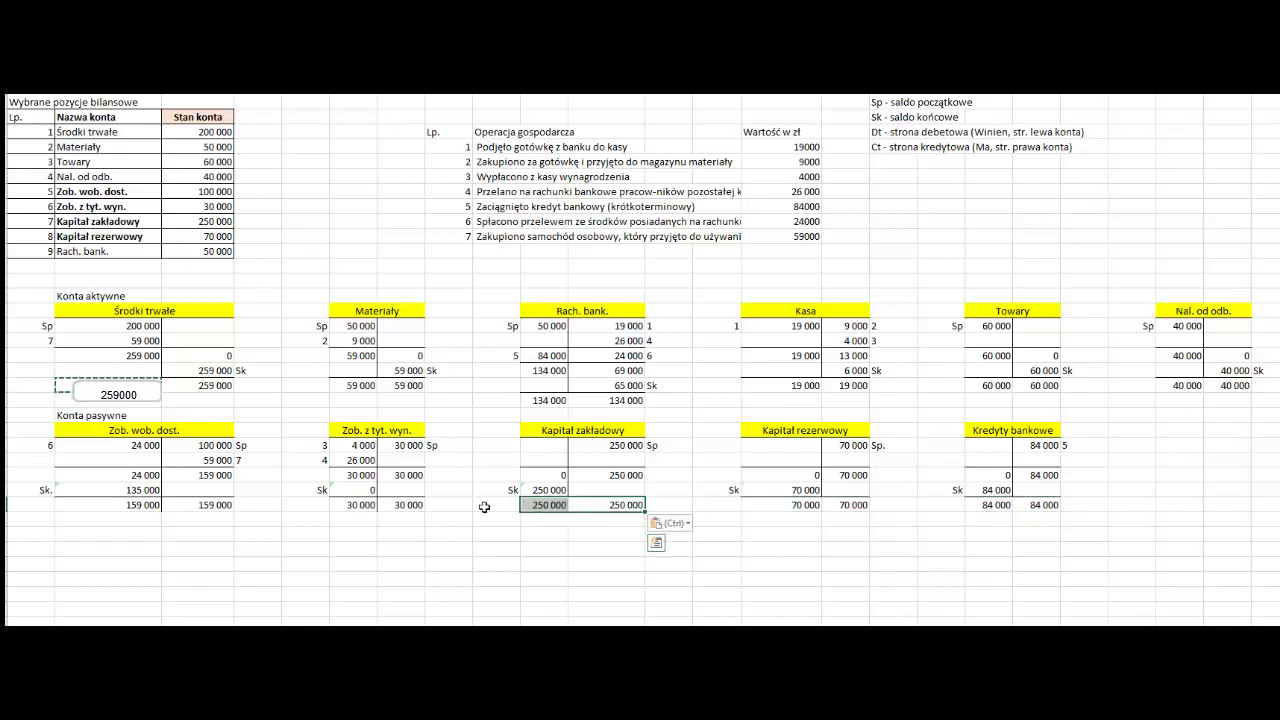
drag(340, 505, 400, 505)
key(ctrl+v)
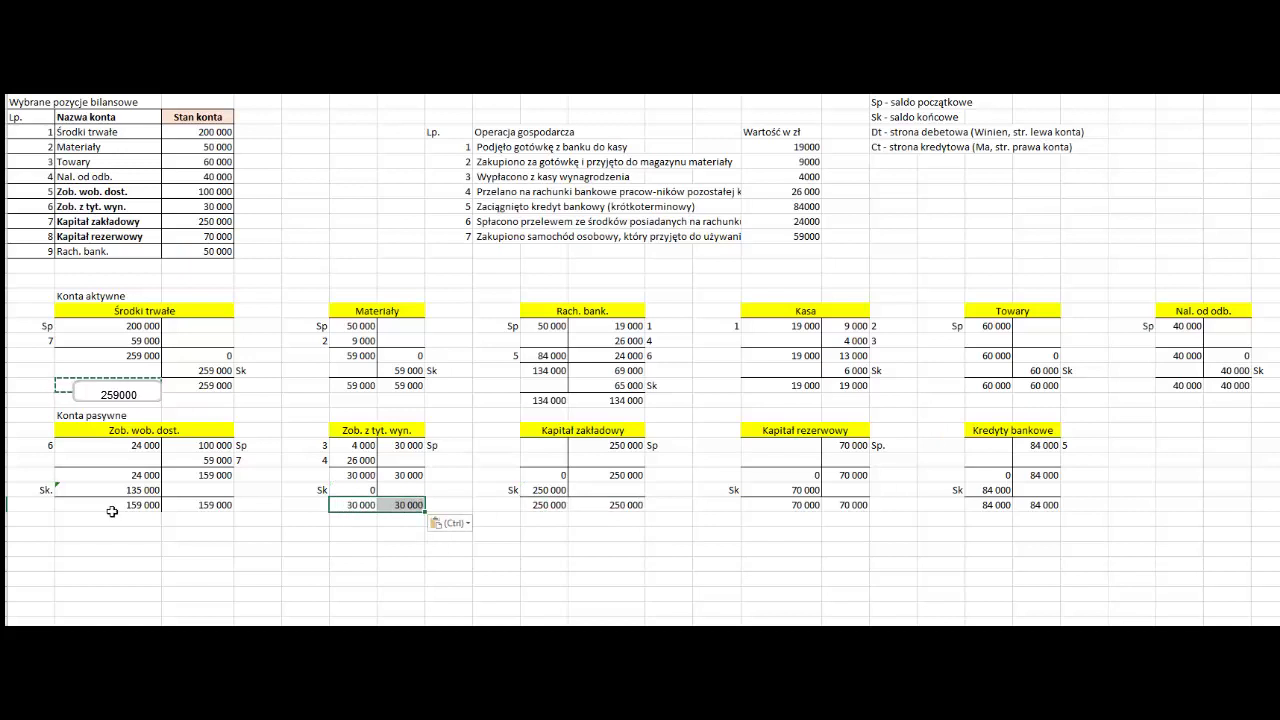
drag(115, 507, 172, 507)
key(ctrl+v)
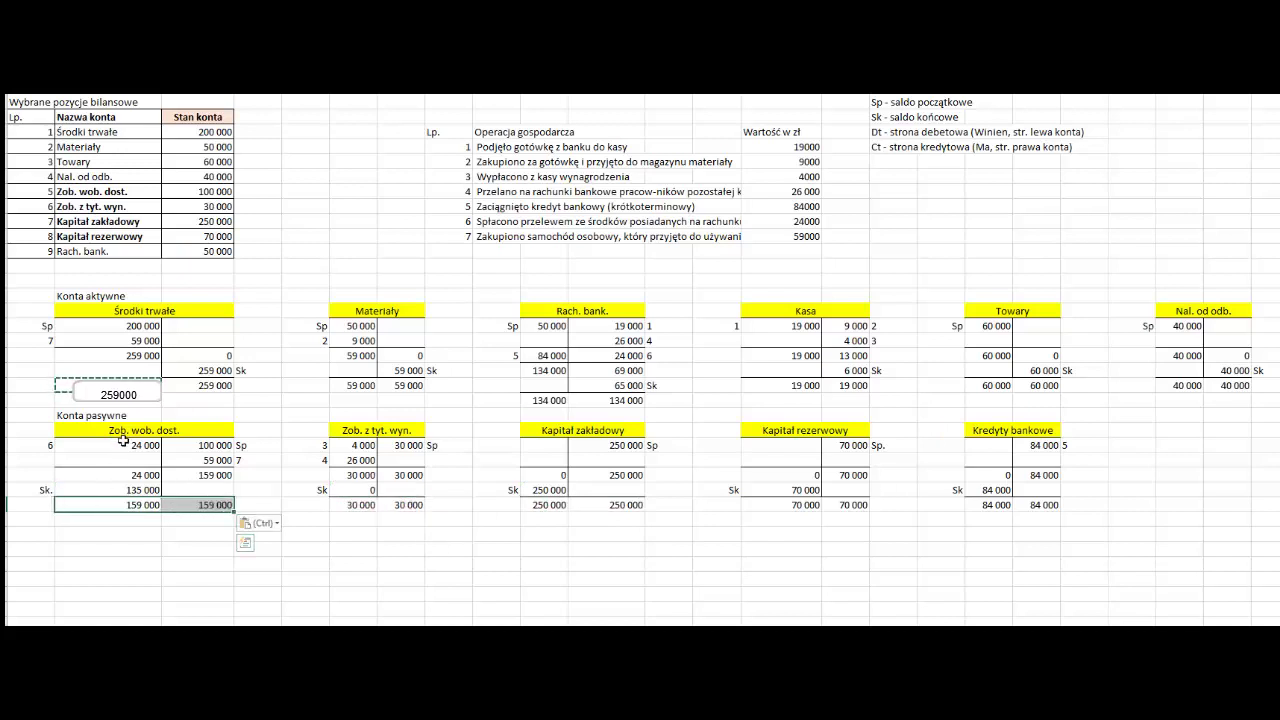